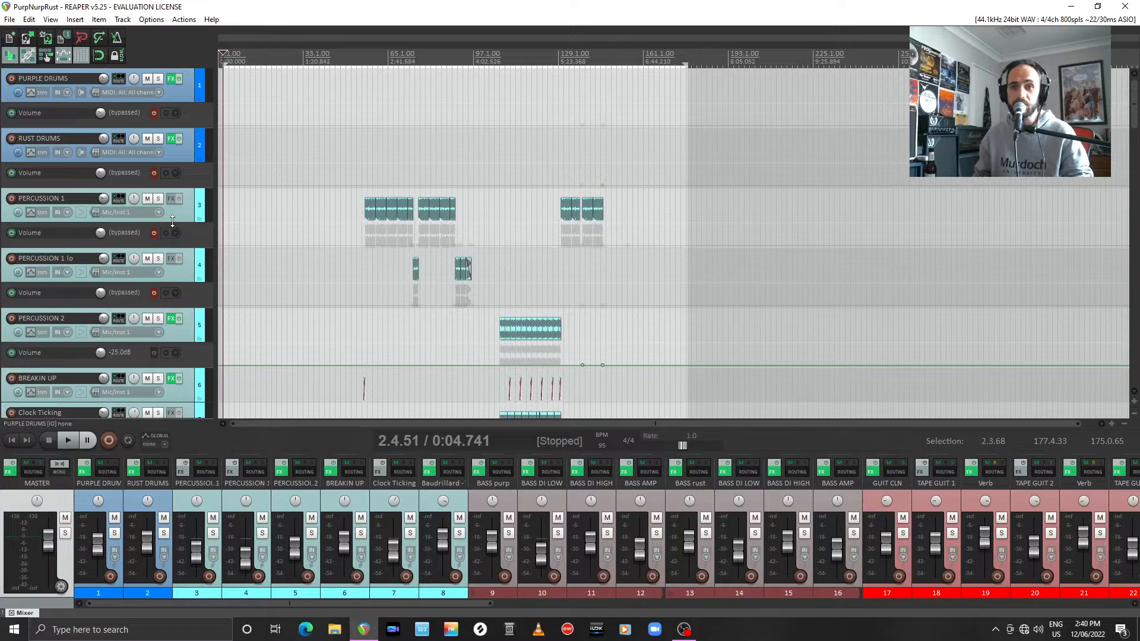
Step: Lower the master volume fader slightly and start playing the song
{"action": "left_click_drag", "start_coordinate": [49, 543], "coordinate": [51, 561]}
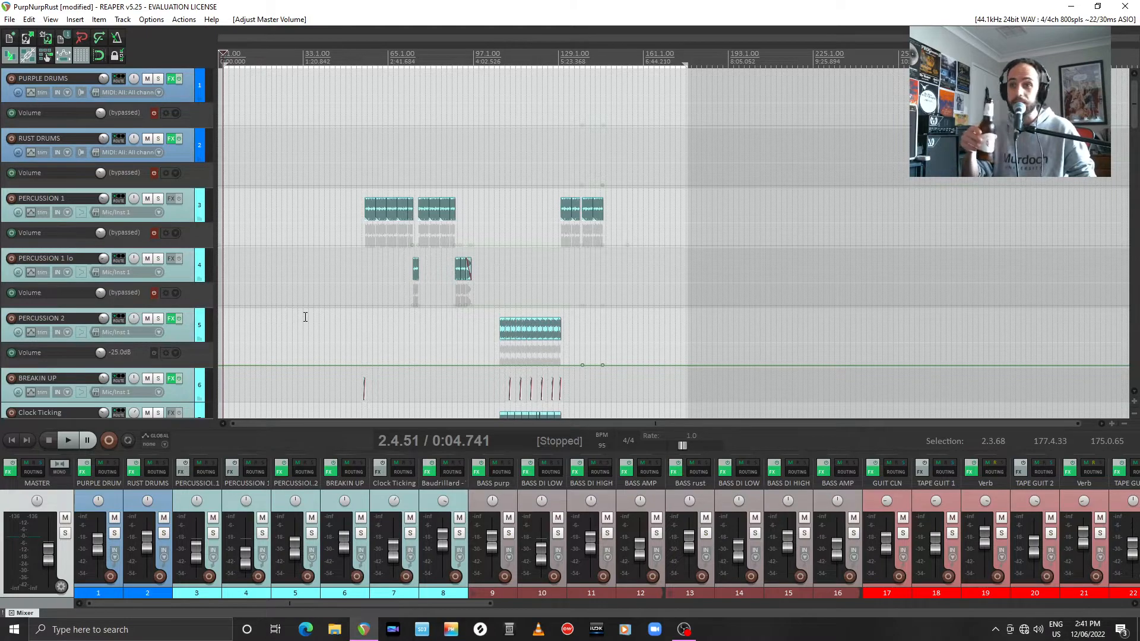
{"action": "key", "text": "space"}
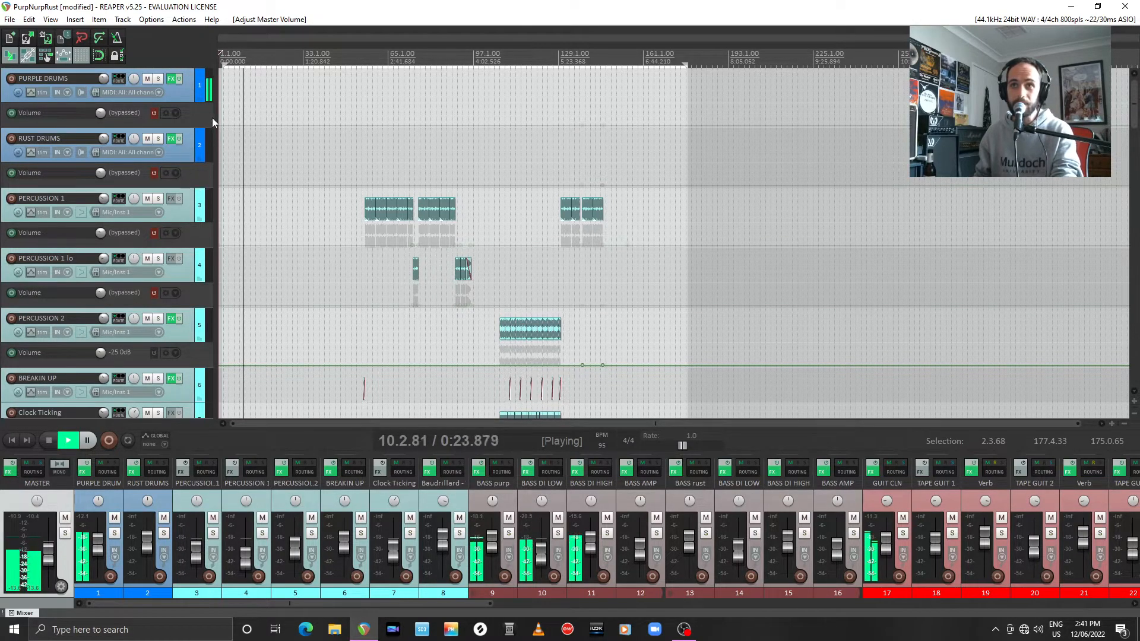
Step: Solo the PURPLE DRUMS track and look through the drum kit, tracker and mixer views of its Superior Drummer 3 instrument
{"action": "left_click", "coordinate": [158, 79]}
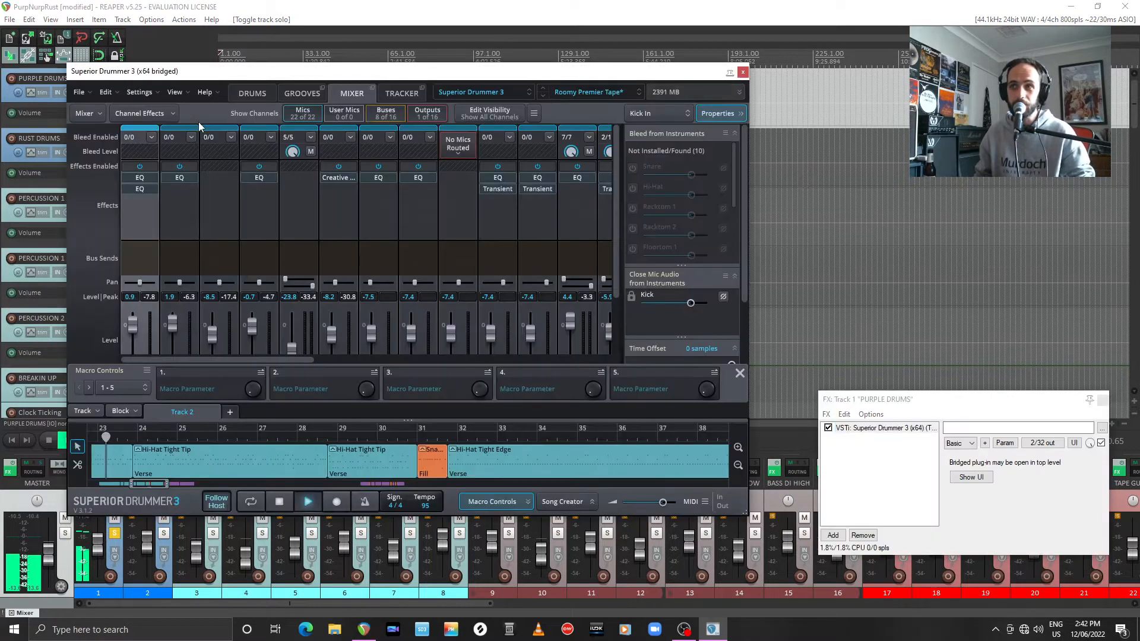
{"action": "left_click", "coordinate": [254, 96]}
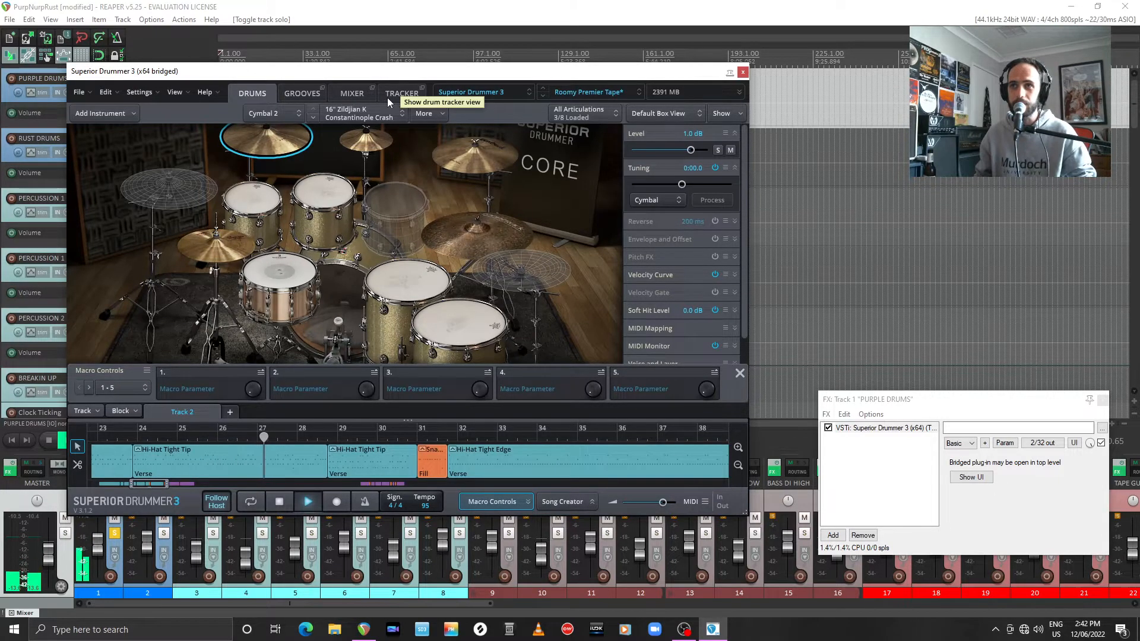
{"action": "left_click", "coordinate": [349, 95]}
{"action": "left_click", "coordinate": [397, 95]}
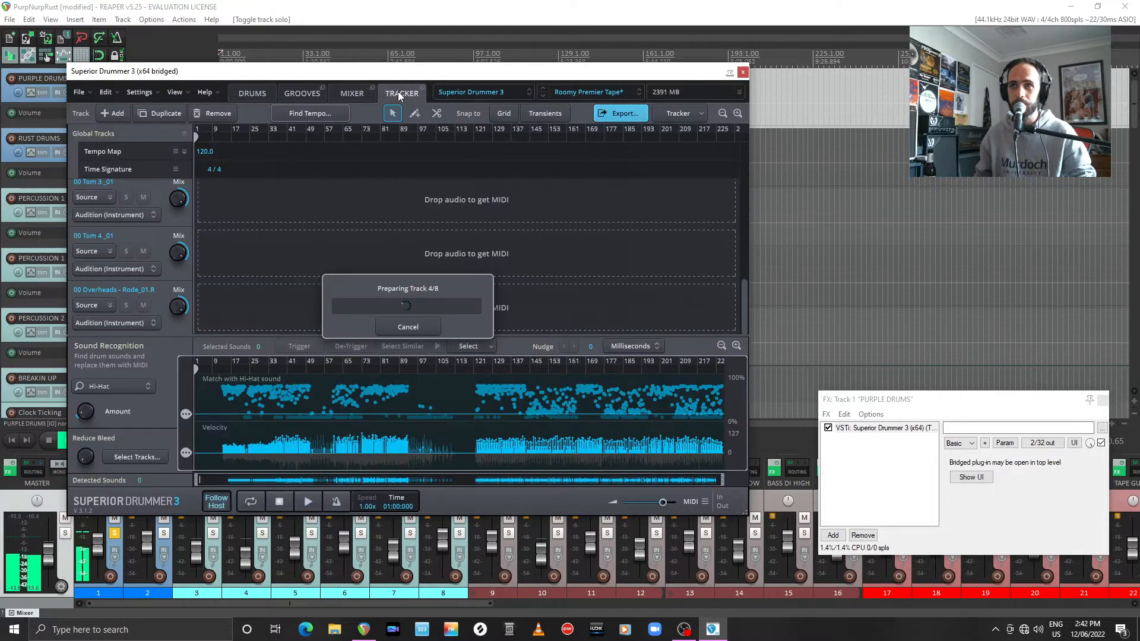
{"action": "left_click", "coordinate": [352, 94]}
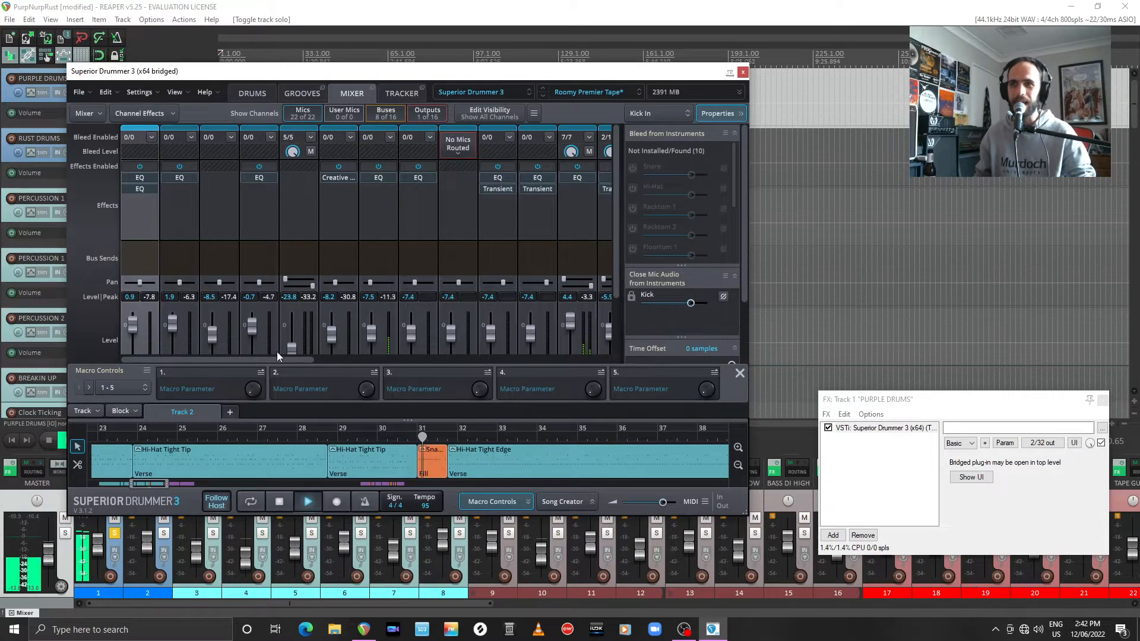
{"action": "scroll", "coordinate": [310, 316], "scroll_direction": "down", "scroll_amount": 2}
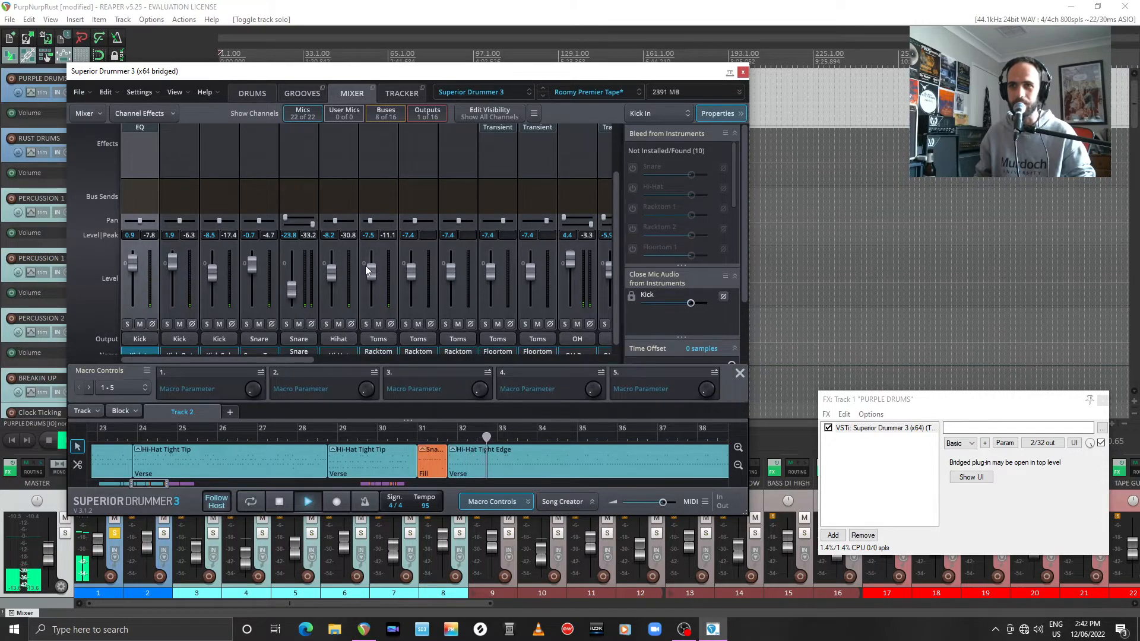
Step: Close the Superior Drummer 3 and FX chain windows and unsolo the PURPLE DRUMS track
{"action": "left_click", "coordinate": [743, 73]}
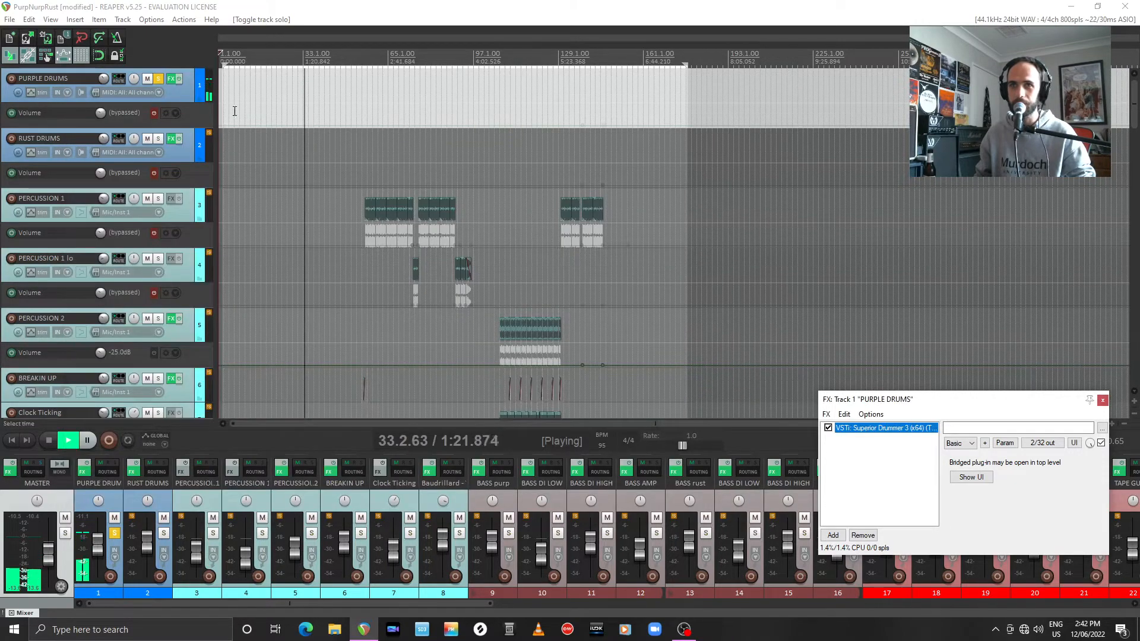
{"action": "left_click", "coordinate": [159, 79]}
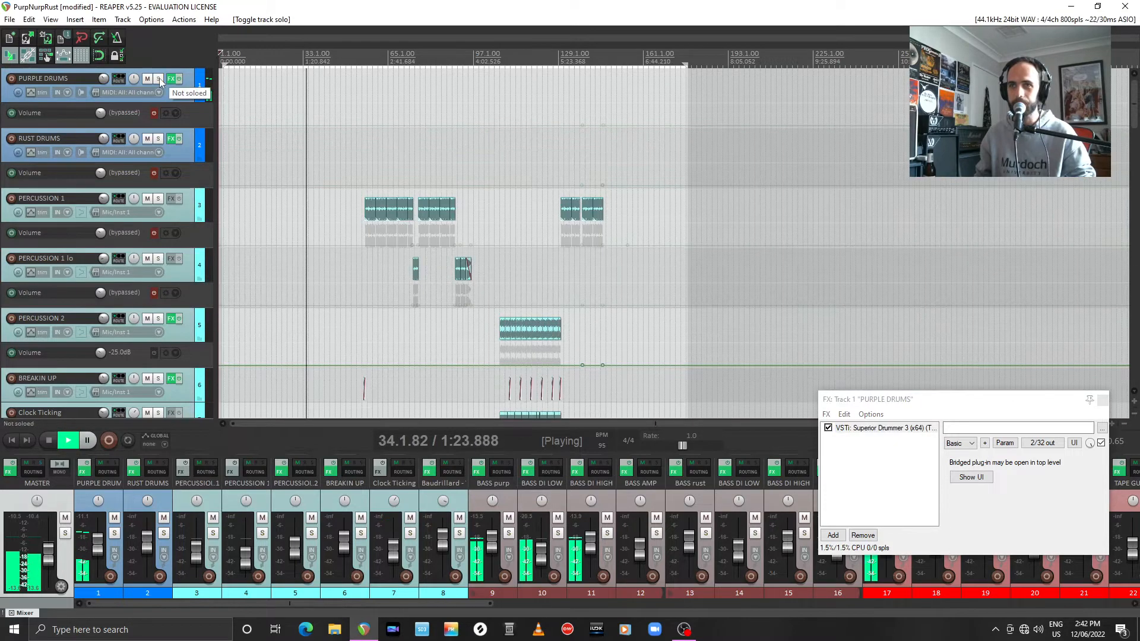
{"action": "left_click", "coordinate": [1103, 400]}
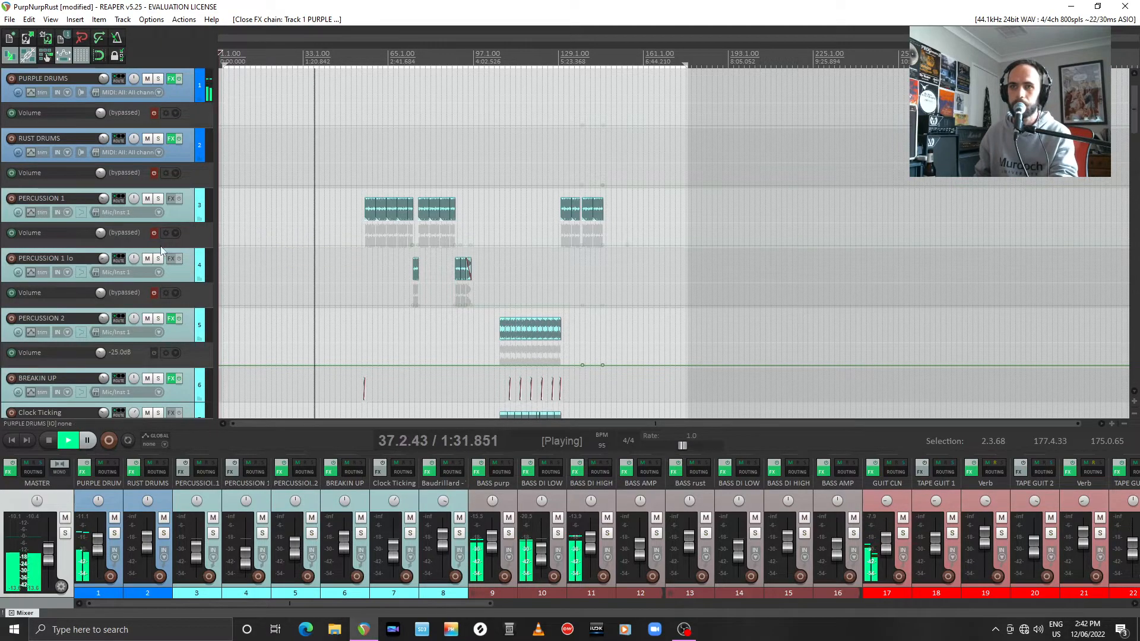
Step: Solo the BASS purp track, replay it from about bar 38 and stop playback
{"action": "scroll", "coordinate": [160, 250], "scroll_direction": "down", "scroll_amount": 5}
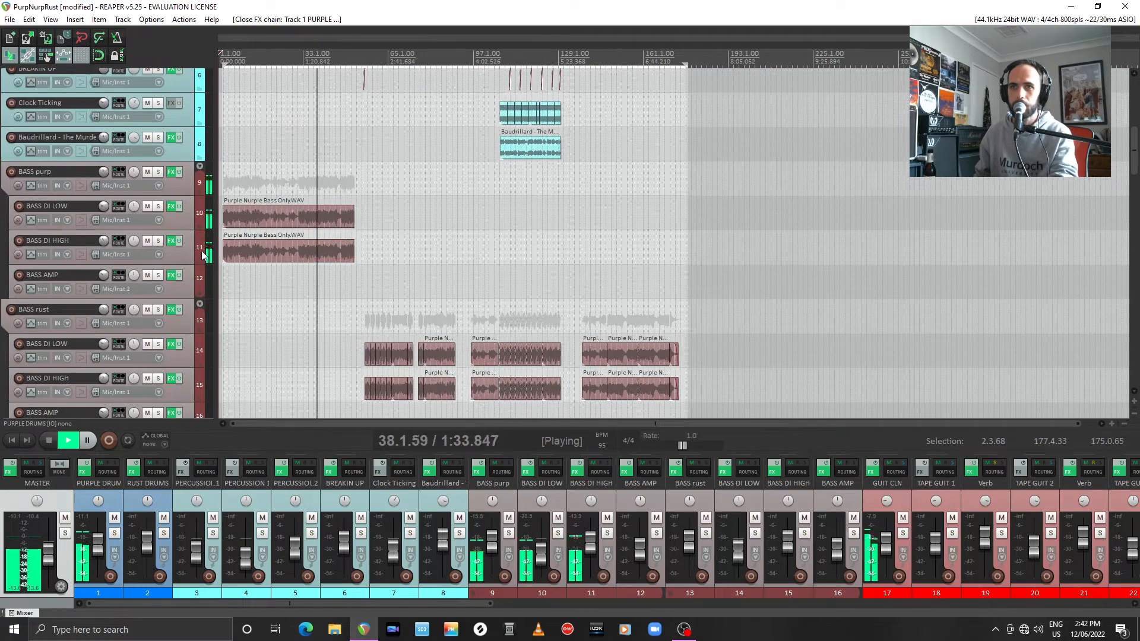
{"action": "left_click", "coordinate": [158, 172]}
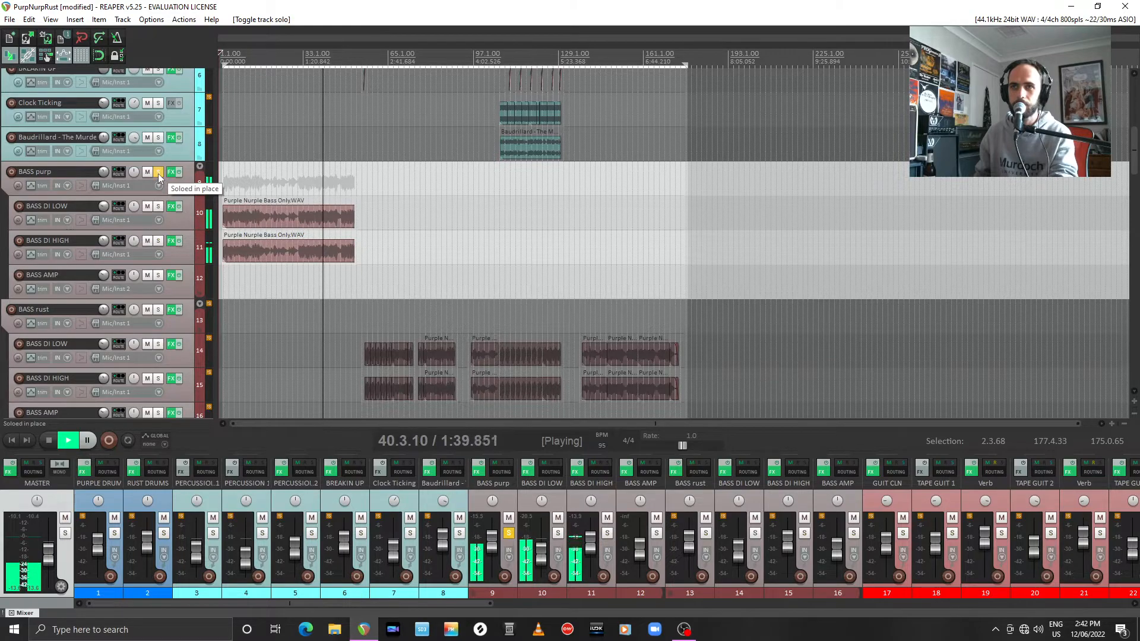
{"action": "left_click", "coordinate": [318, 55]}
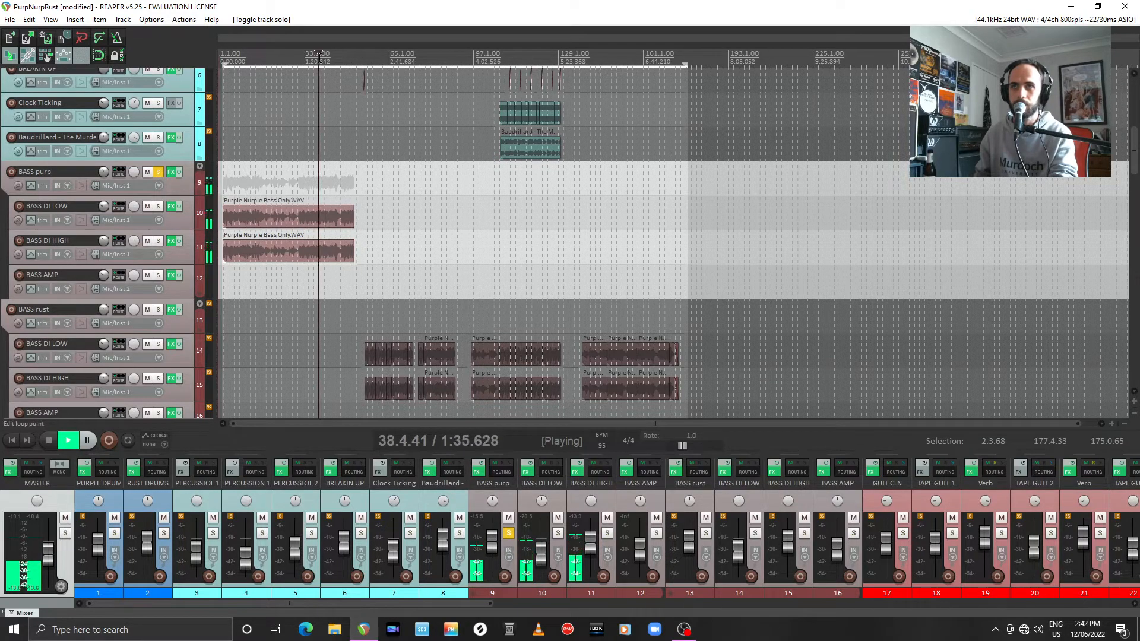
{"action": "key", "text": "space"}
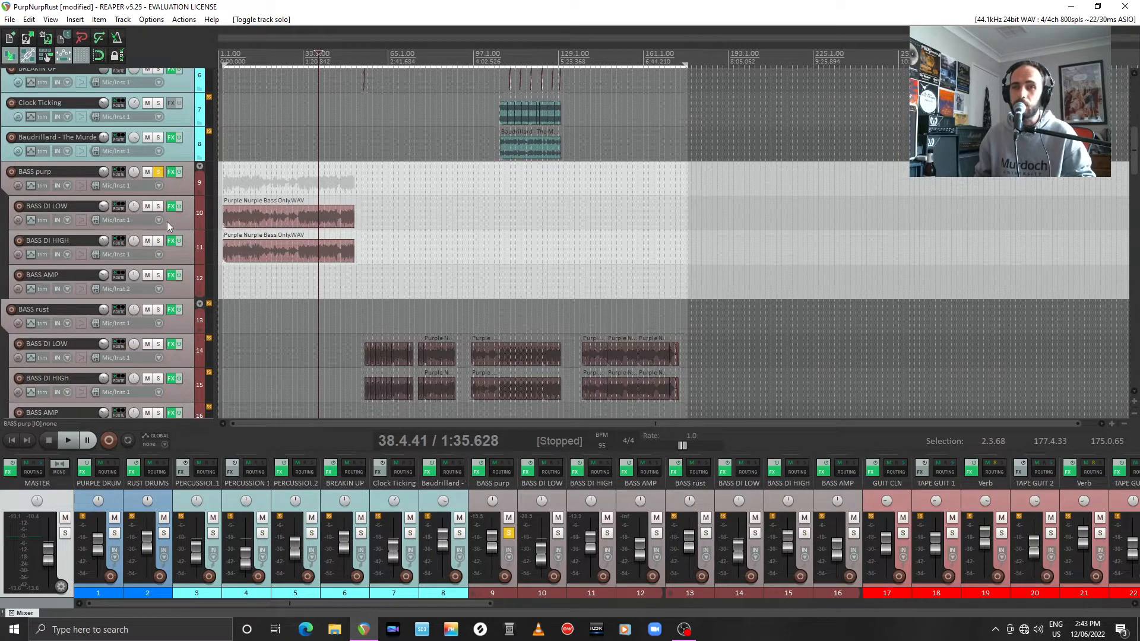
Step: Examine the BASS AMP, BASS DI HIGH and BASS DI LOW tracks under BASS purp by selecting them in turn
{"action": "left_click", "coordinate": [185, 291]}
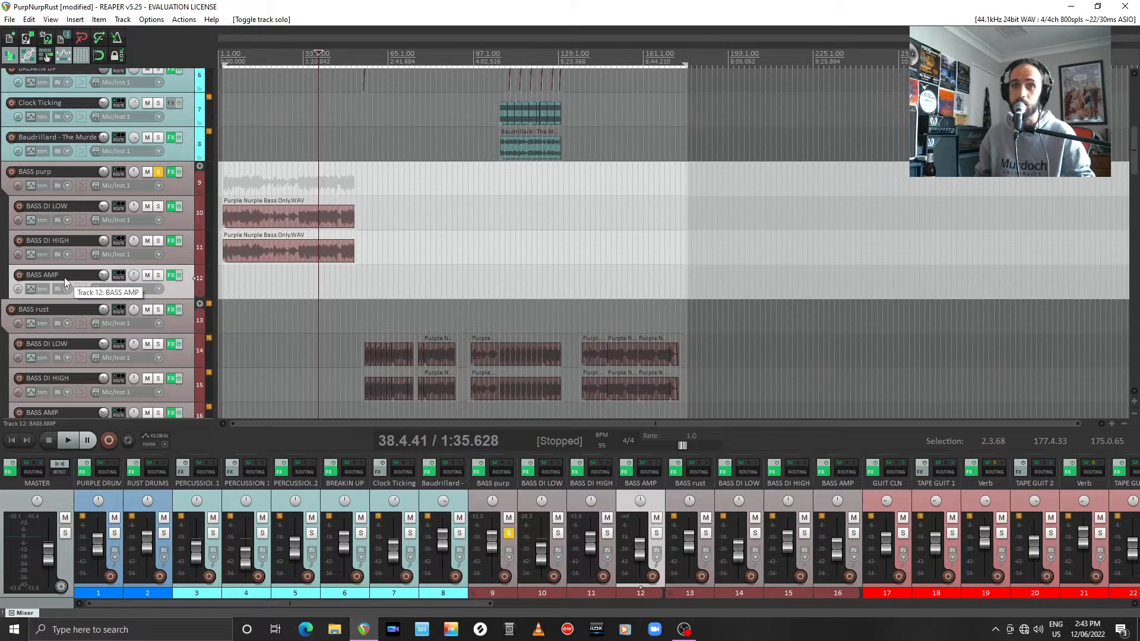
{"action": "left_click", "coordinate": [187, 258]}
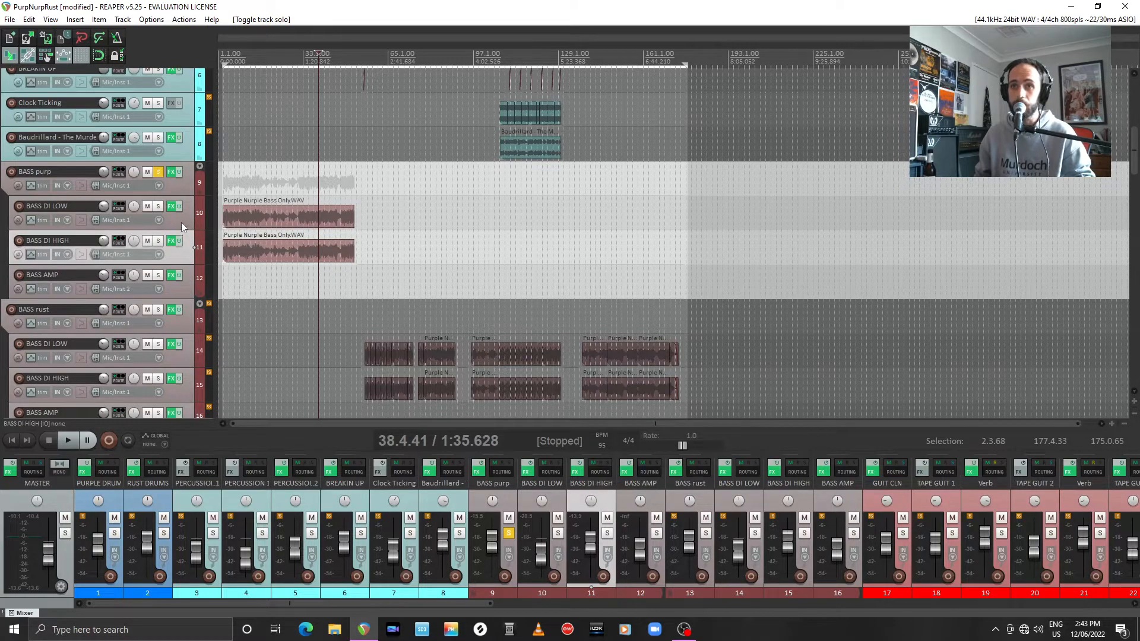
{"action": "left_click", "coordinate": [180, 222]}
{"action": "left_click", "coordinate": [180, 259]}
{"action": "left_click", "coordinate": [182, 214]}
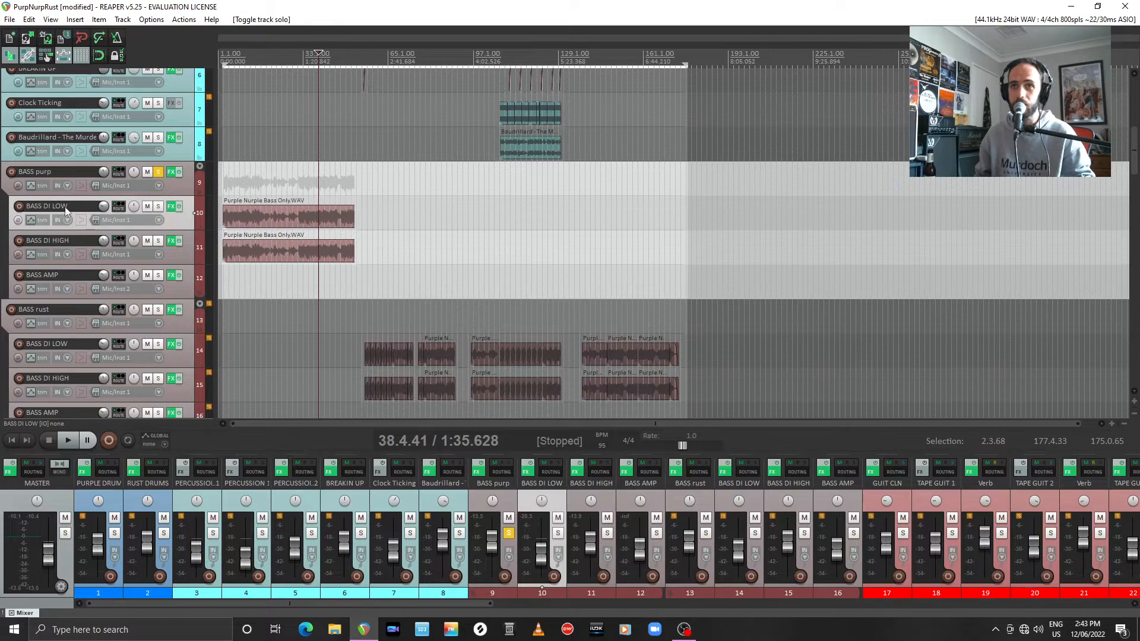
{"action": "left_click", "coordinate": [181, 259]}
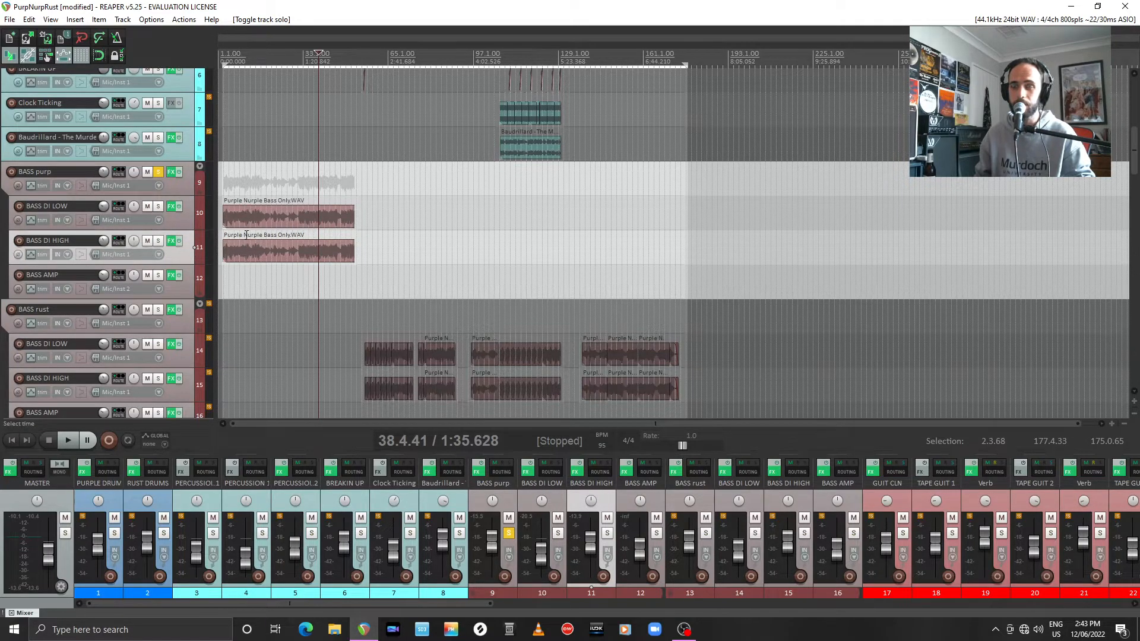
Step: Open the BASS DI LOW effects chain clear of the track list and audition that track soloed from before bar 33
{"action": "left_click", "coordinate": [171, 213]}
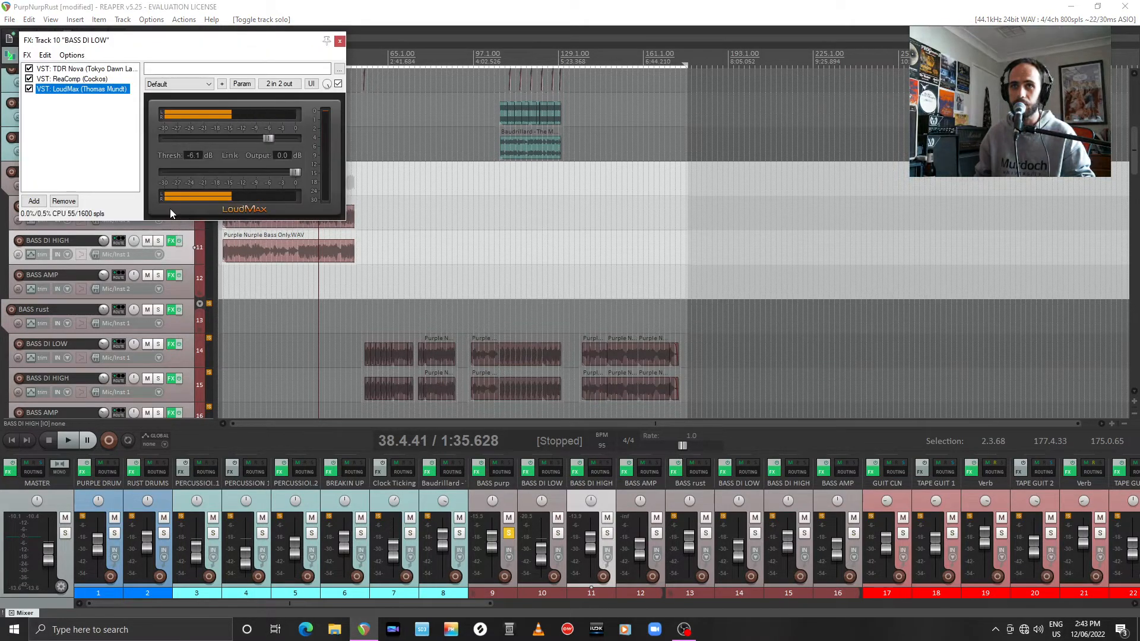
{"action": "left_click_drag", "start_coordinate": [204, 39], "coordinate": [546, 48]}
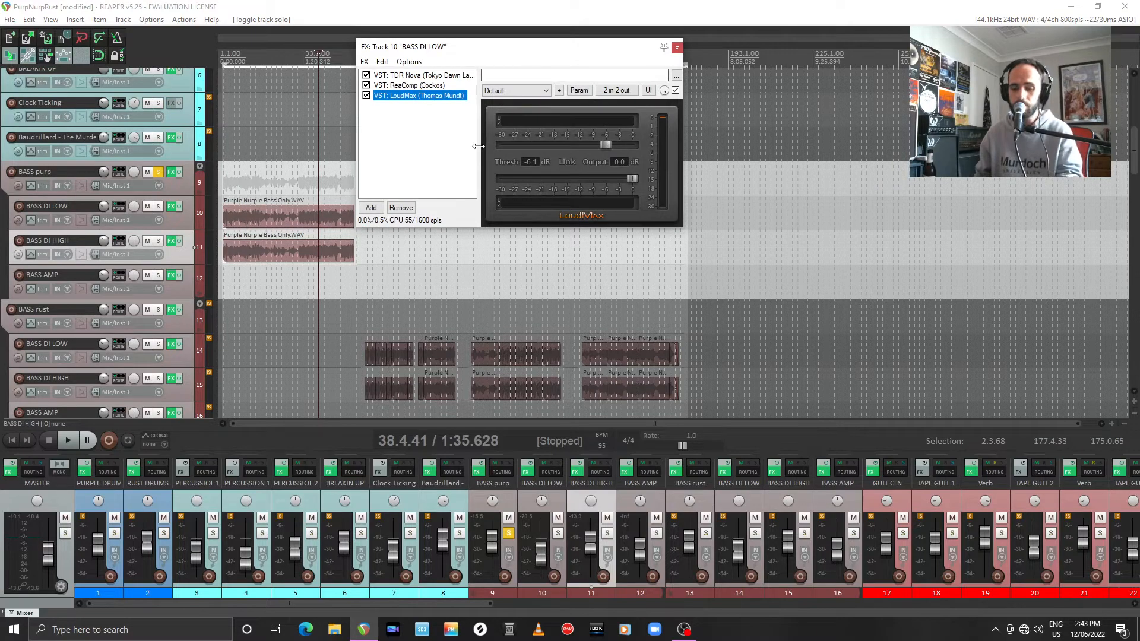
{"action": "left_click", "coordinate": [282, 57]}
{"action": "key", "text": "space"}
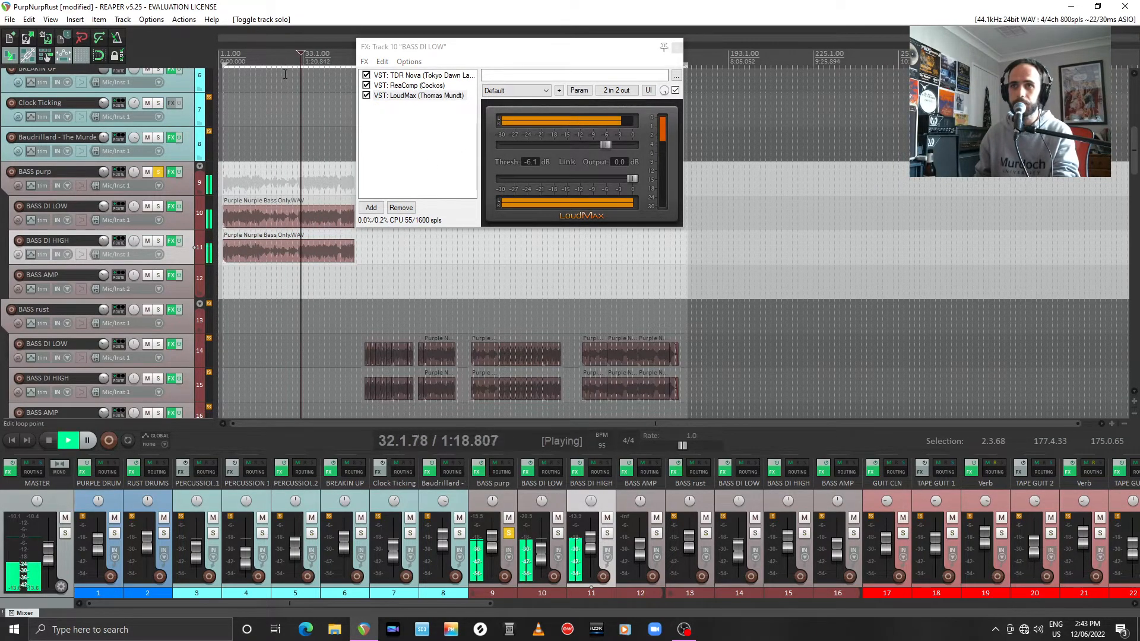
{"action": "left_click", "coordinate": [159, 205]}
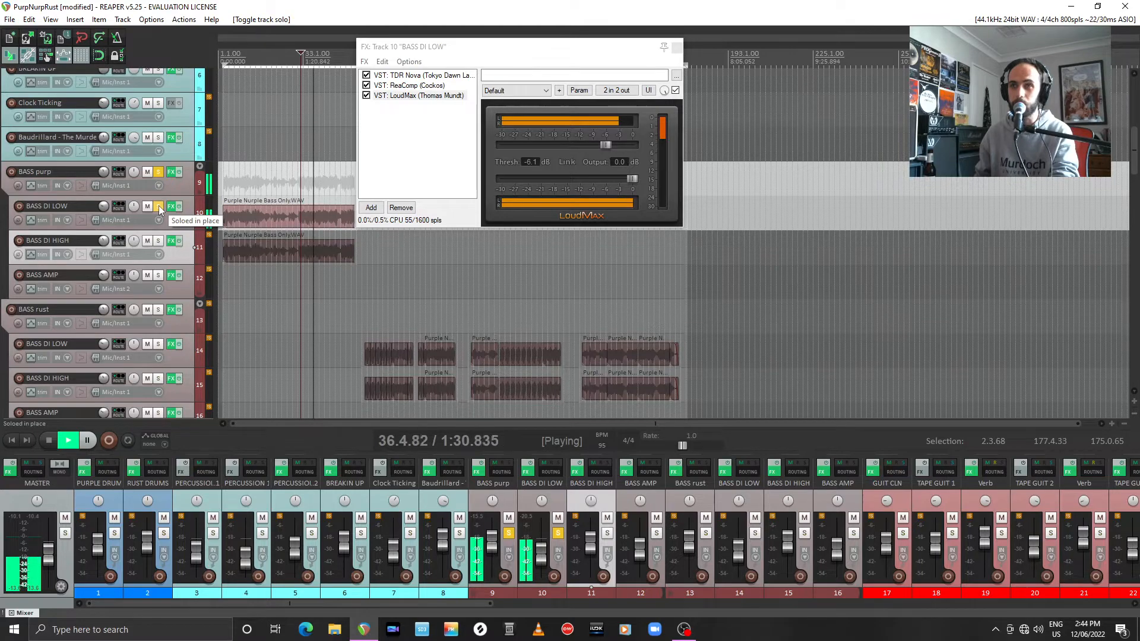
Step: Set the TDR Nova analyzer to In on BASS DI LOW and review the ReaComp and LoudMax settings
{"action": "left_click", "coordinate": [416, 76]}
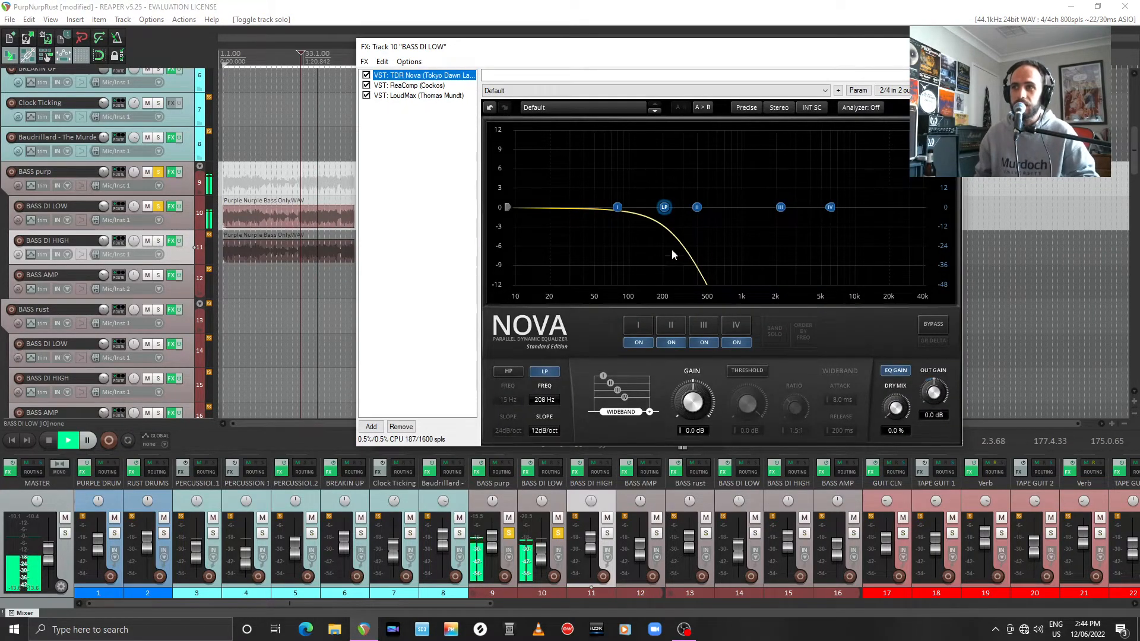
{"action": "left_click", "coordinate": [862, 109]}
{"action": "left_click", "coordinate": [867, 132]}
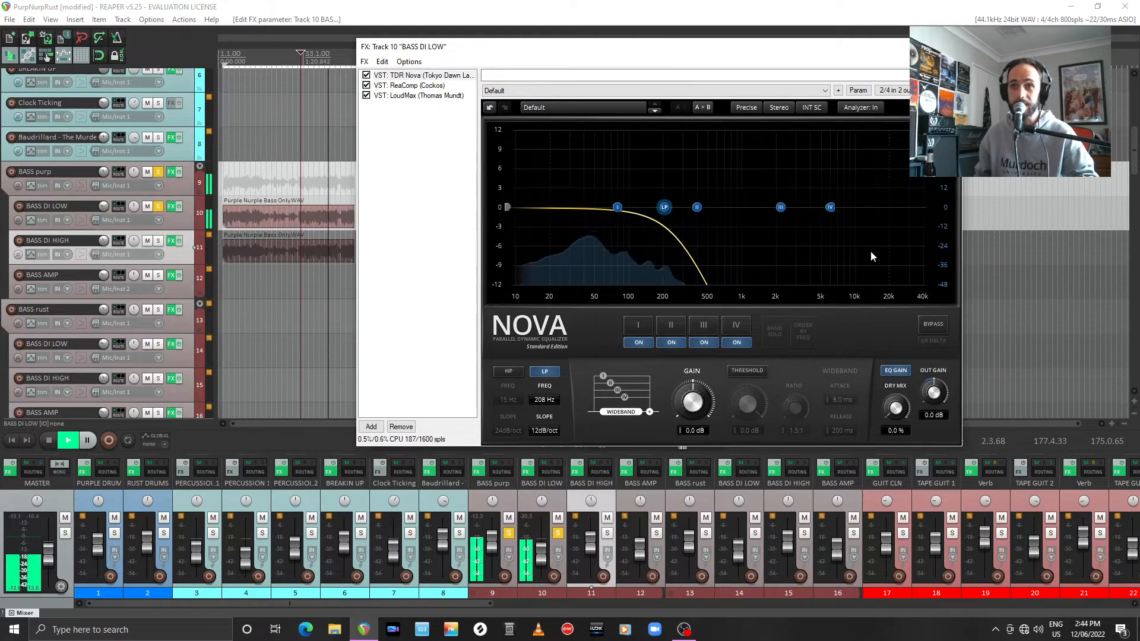
{"action": "left_click", "coordinate": [434, 87]}
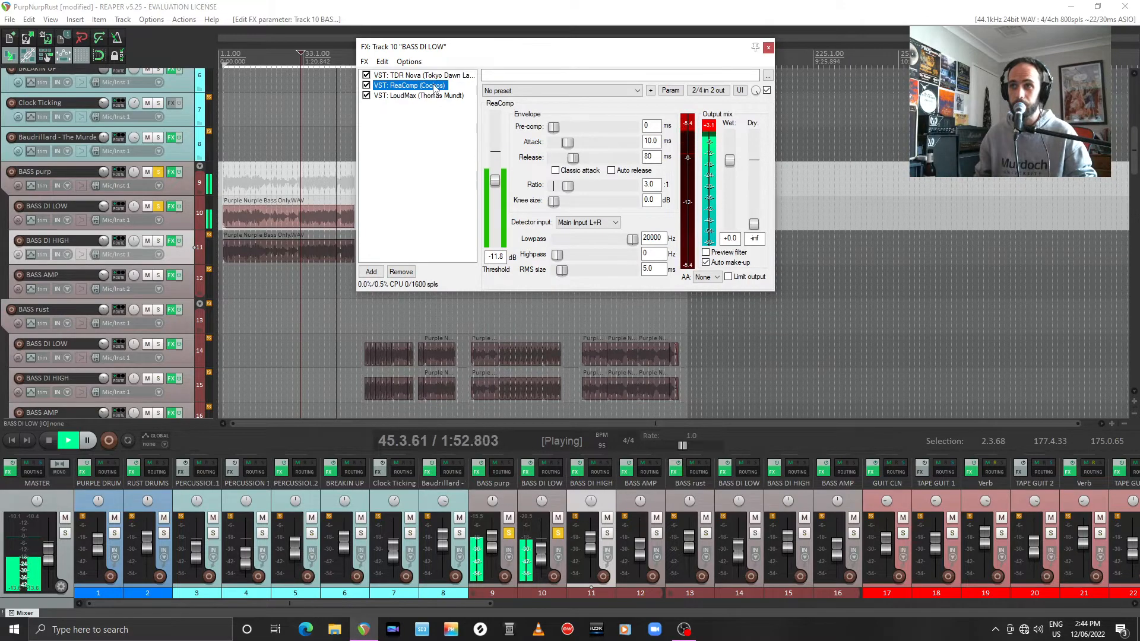
{"action": "left_click", "coordinate": [432, 96]}
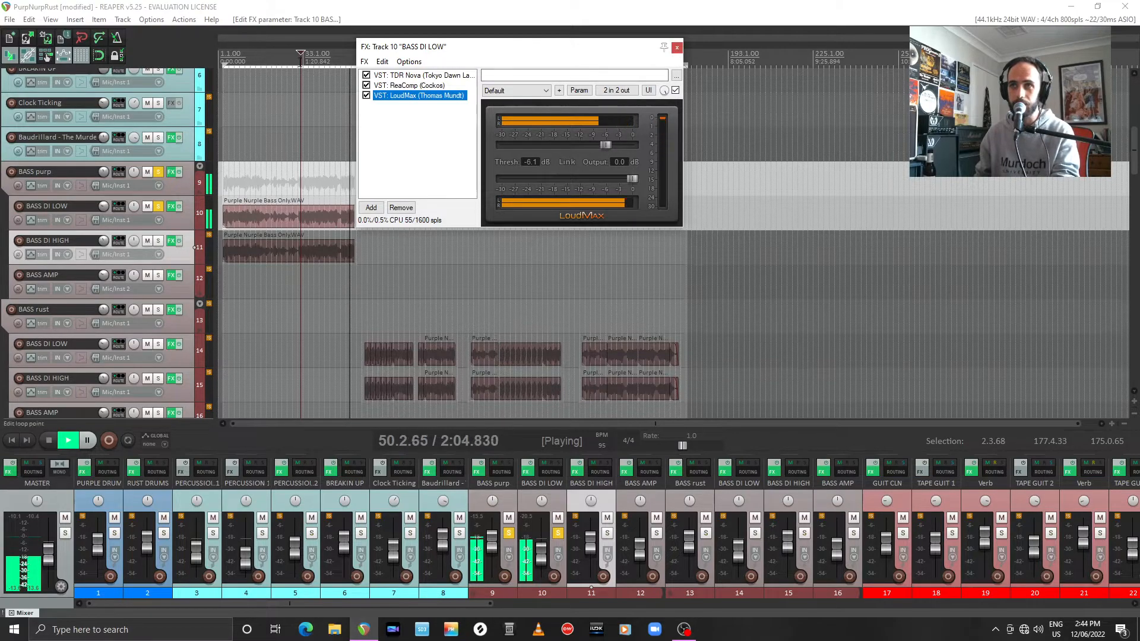
Step: Close the BASS DI LOW effects chain and replay from about bar 30 with the solo switched to BASS DI HIGH
{"action": "left_click", "coordinate": [677, 47]}
{"action": "left_click", "coordinate": [297, 60]}
{"action": "left_click", "coordinate": [158, 207]}
{"action": "left_click", "coordinate": [158, 240]}
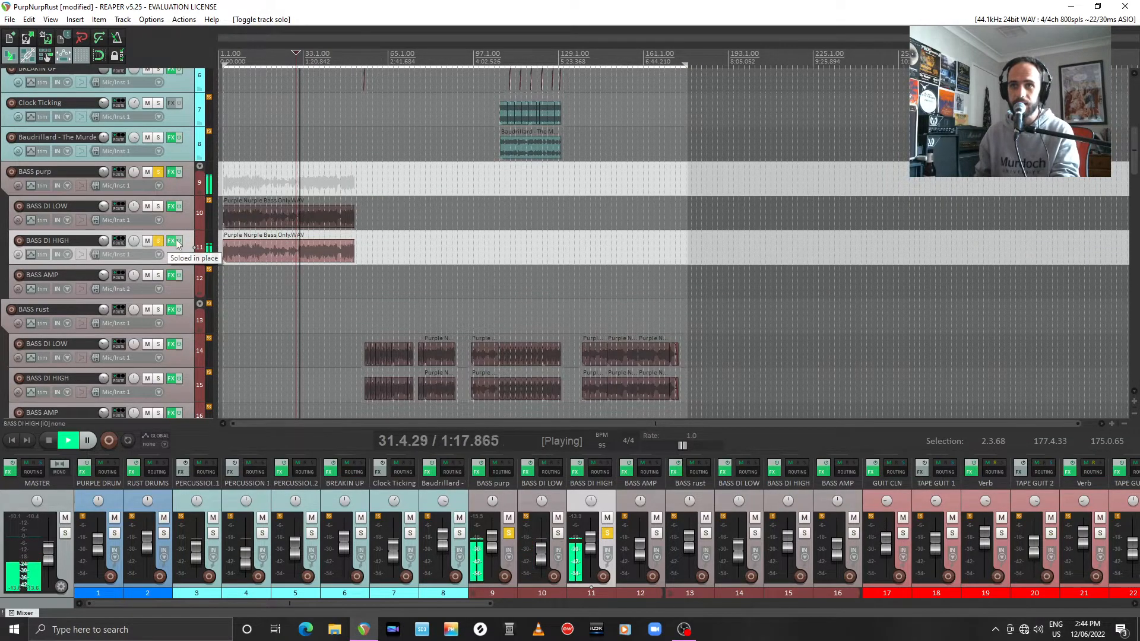
Step: Set the TDR Nova analyzer to In on BASS DI HIGH, review its ReaComp settings and close the effects chain
{"action": "left_click", "coordinate": [173, 242]}
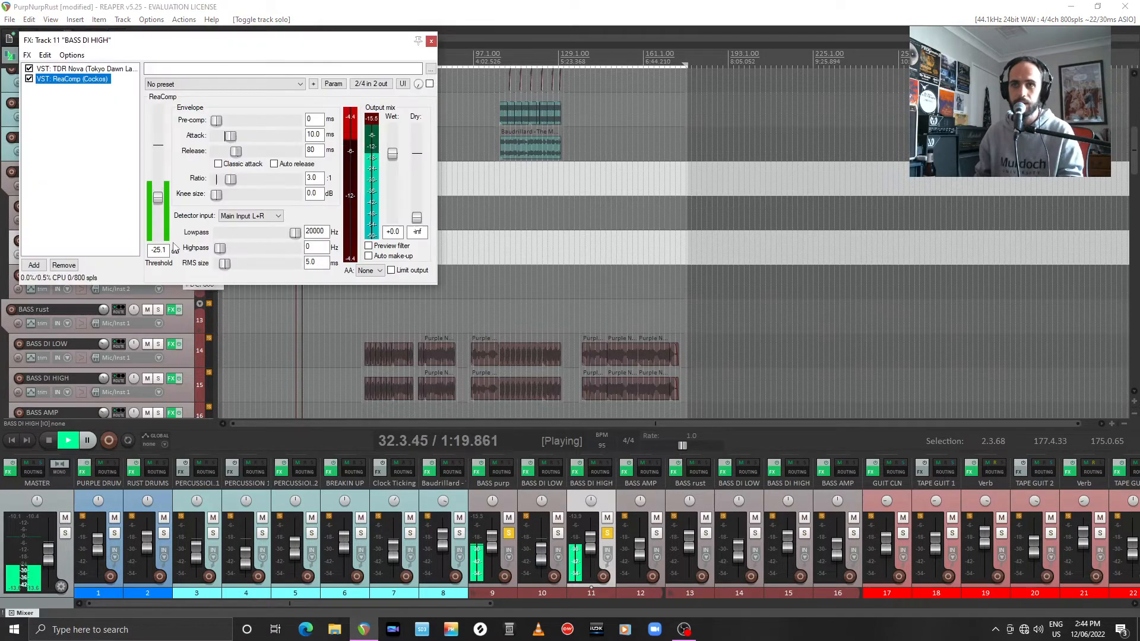
{"action": "left_click", "coordinate": [98, 69]}
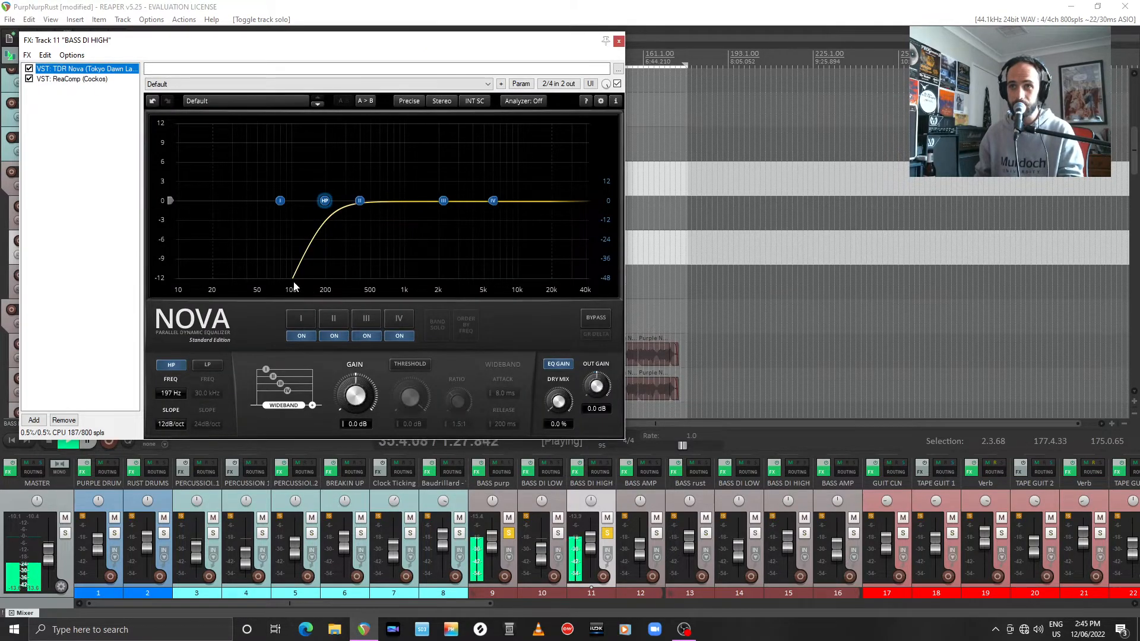
{"action": "left_click", "coordinate": [522, 102]}
{"action": "left_click", "coordinate": [530, 121]}
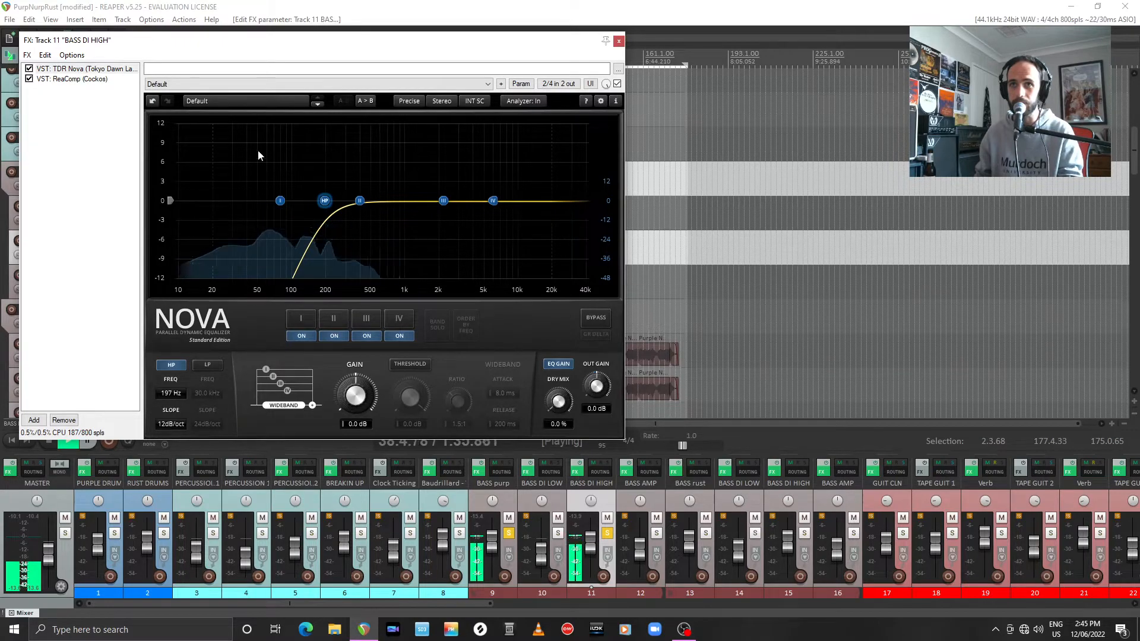
{"action": "left_click", "coordinate": [72, 80]}
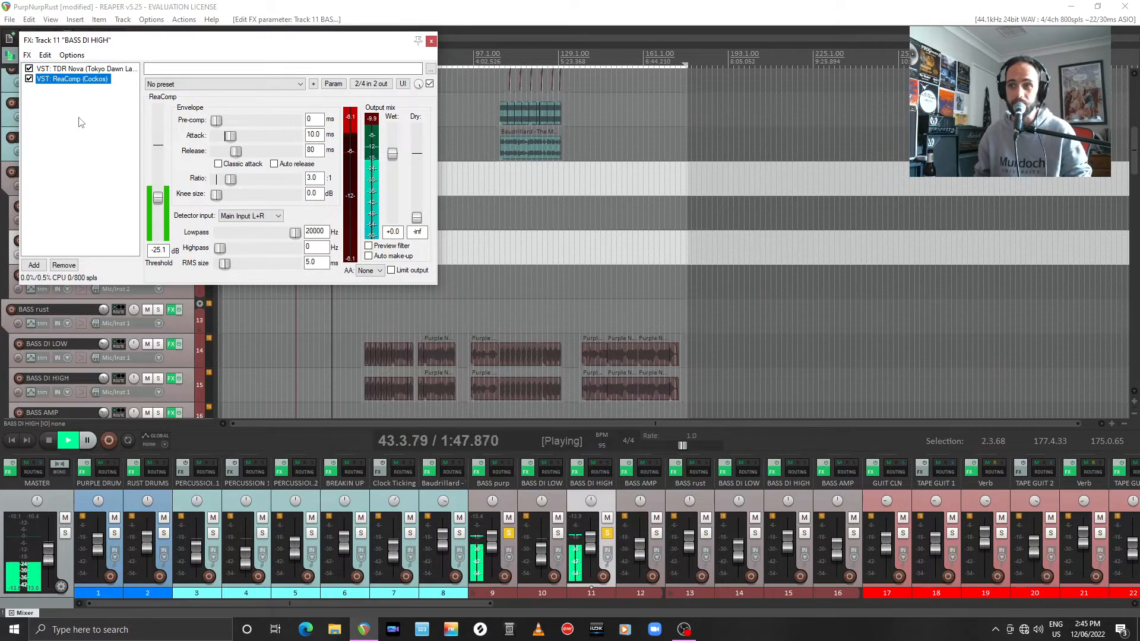
{"action": "left_click", "coordinate": [431, 41]}
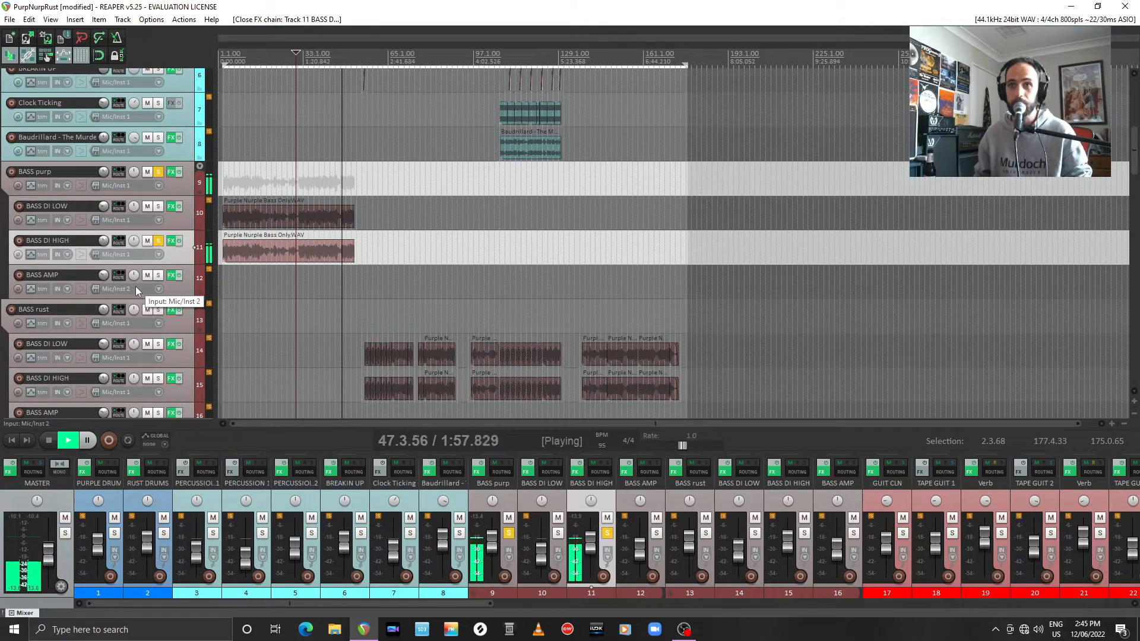
Step: Unsolo BASS DI HIGH and BASS purp, and stop playback with the edit cursor at about bar 30
{"action": "left_click", "coordinate": [158, 241]}
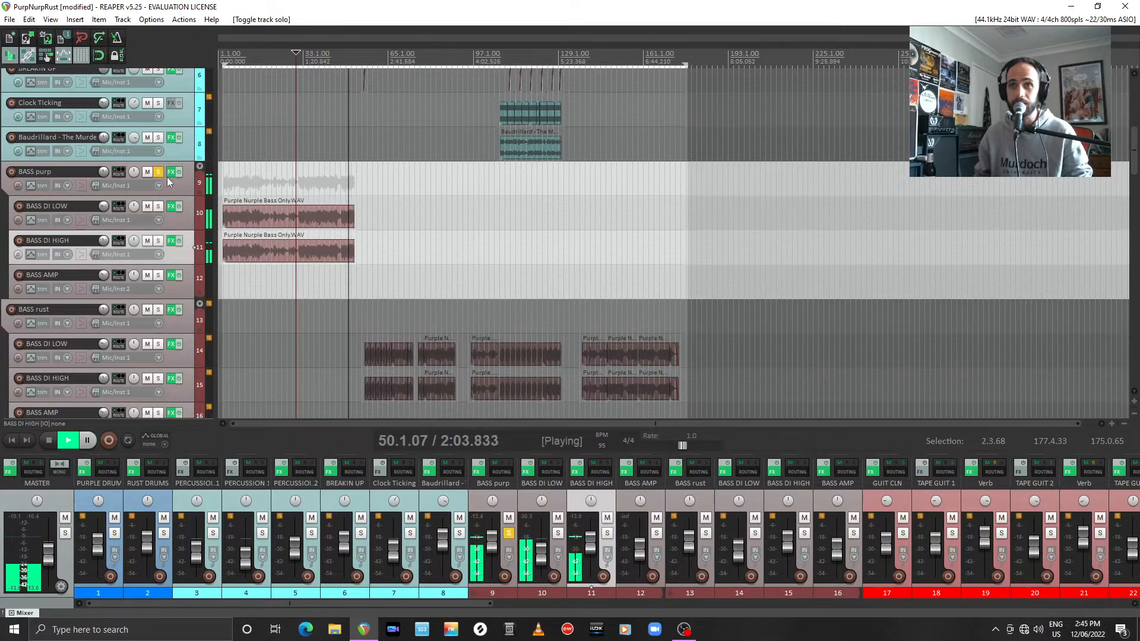
{"action": "left_click", "coordinate": [158, 172]}
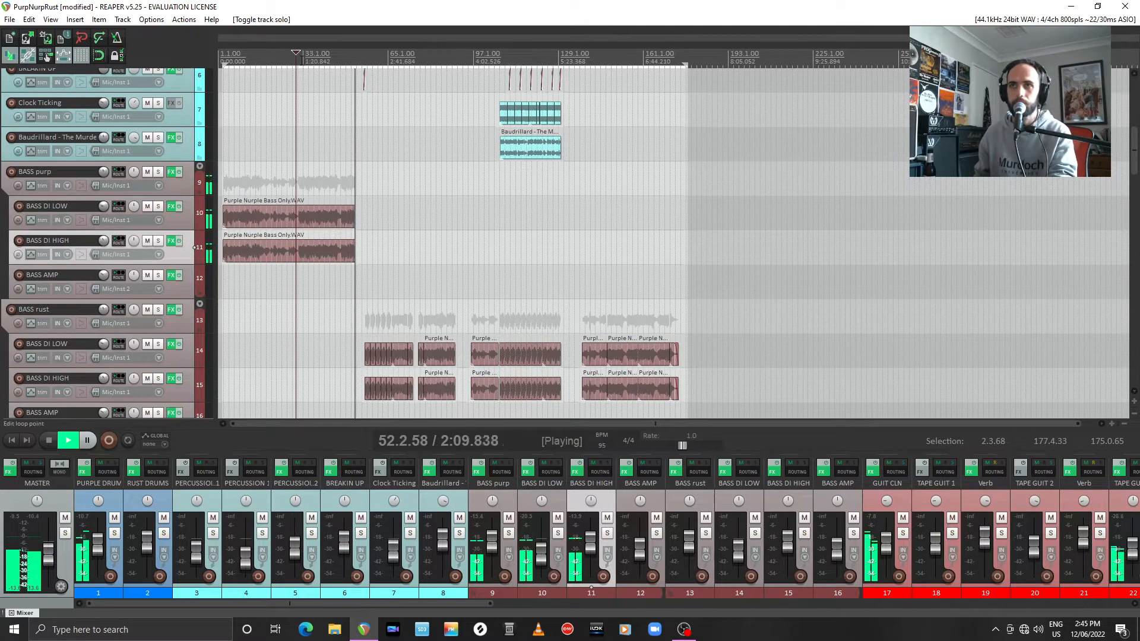
{"action": "left_click", "coordinate": [297, 68]}
{"action": "key", "text": "space"}
{"action": "scroll", "coordinate": [156, 279], "scroll_direction": "down", "scroll_amount": 1}
{"action": "scroll", "coordinate": [156, 279], "scroll_direction": "down", "scroll_amount": 6}
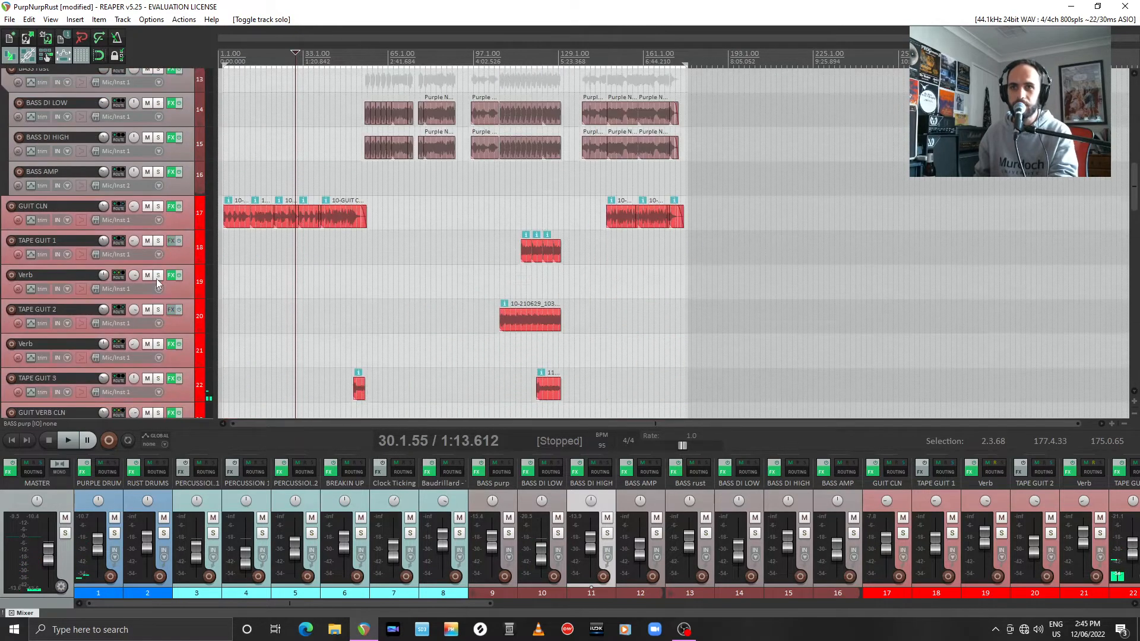
Step: Solo GUIT CLN and audition it from about bar 30, then stop playback
{"action": "left_click", "coordinate": [159, 206]}
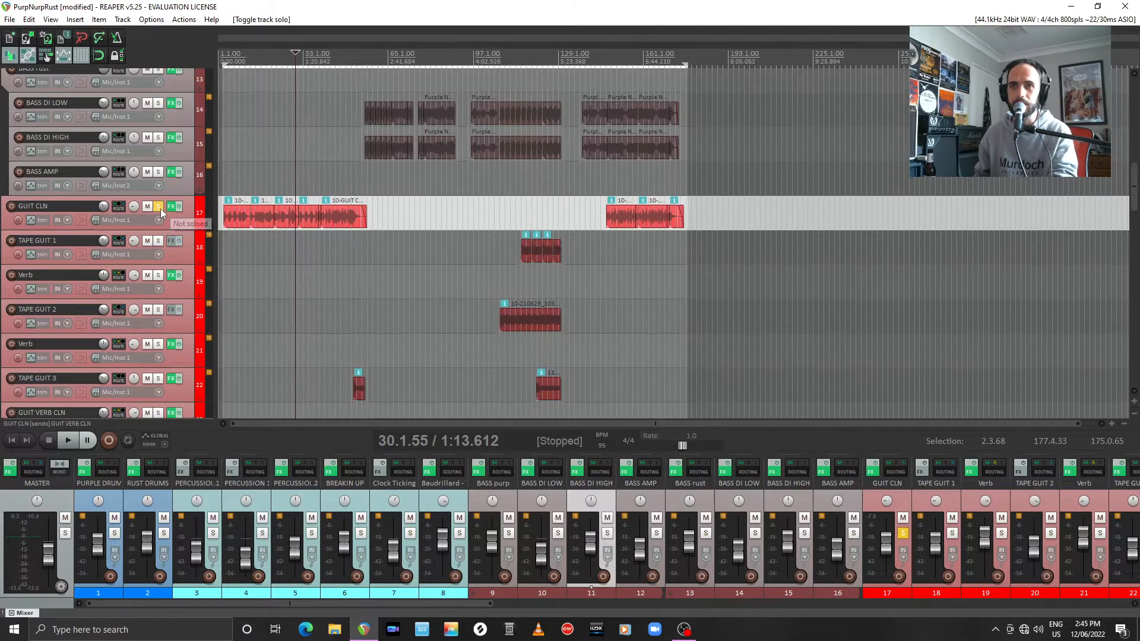
{"action": "key", "text": "space"}
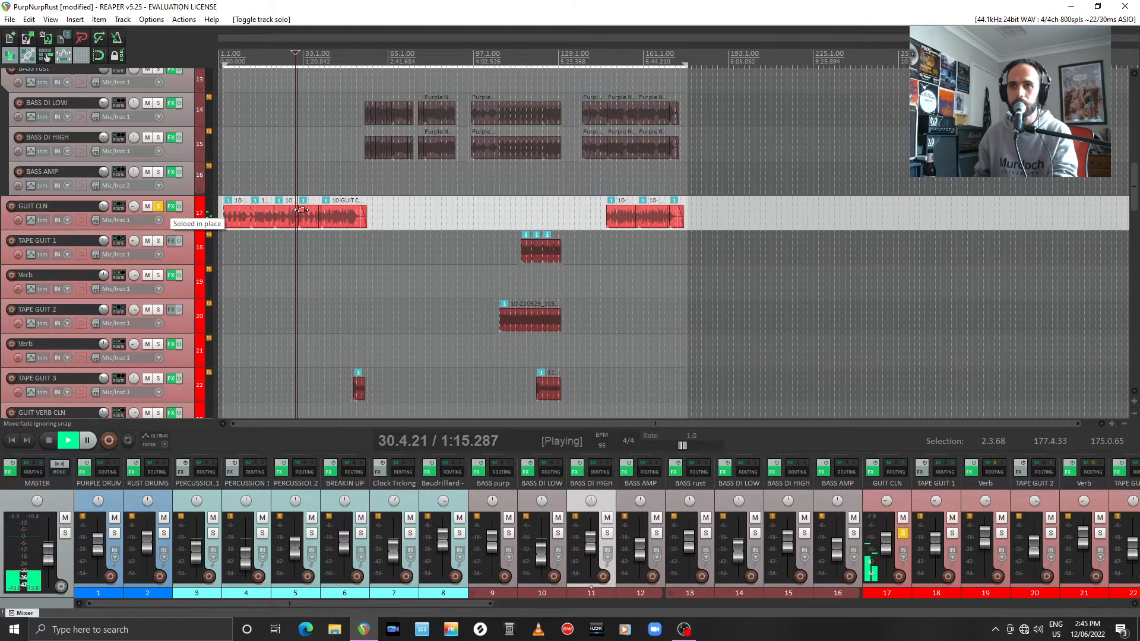
{"action": "scroll", "coordinate": [658, 206], "scroll_direction": "up", "scroll_amount": 6}
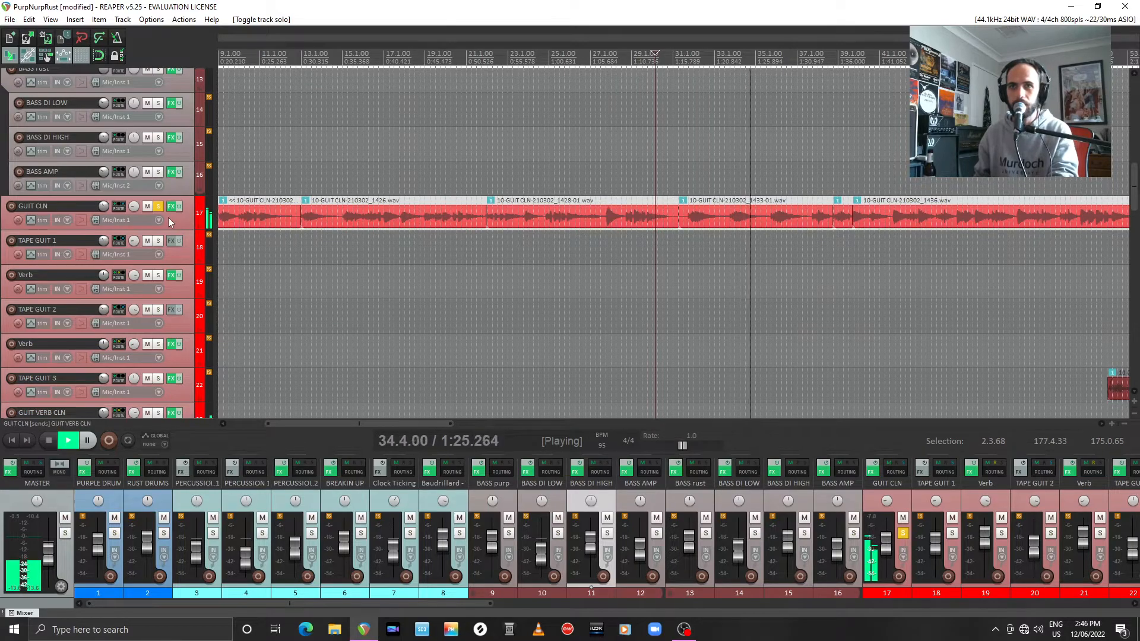
{"action": "key", "text": "space"}
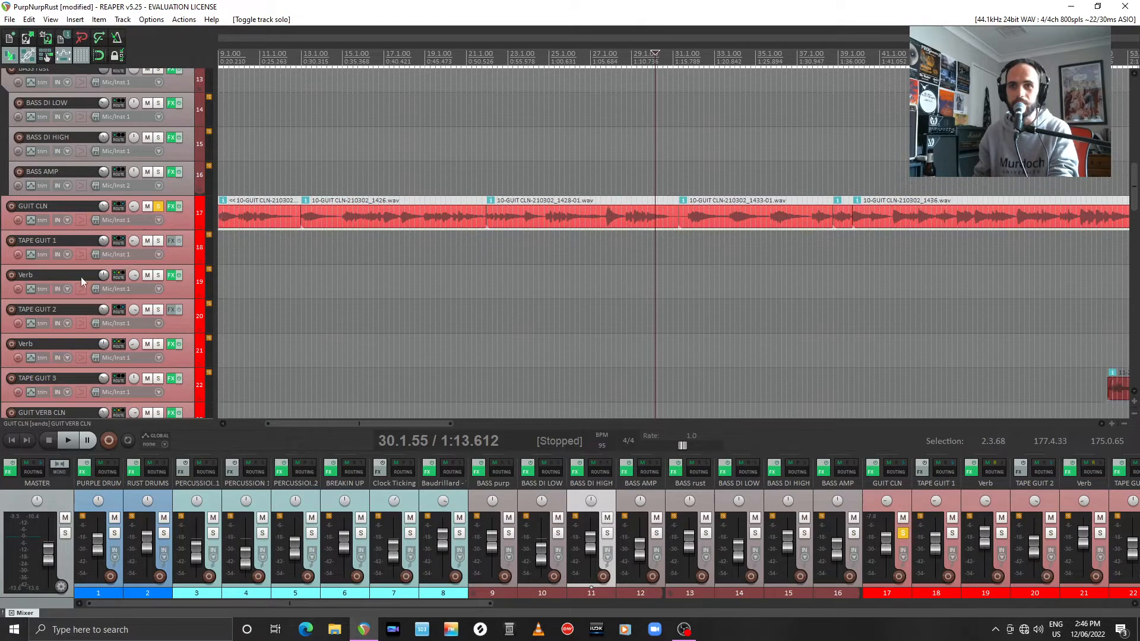
Step: Play the soloed GUIT CLN from about bar 17 and unsolo it during playback
{"action": "left_click", "coordinate": [381, 240]}
{"action": "key", "text": "space"}
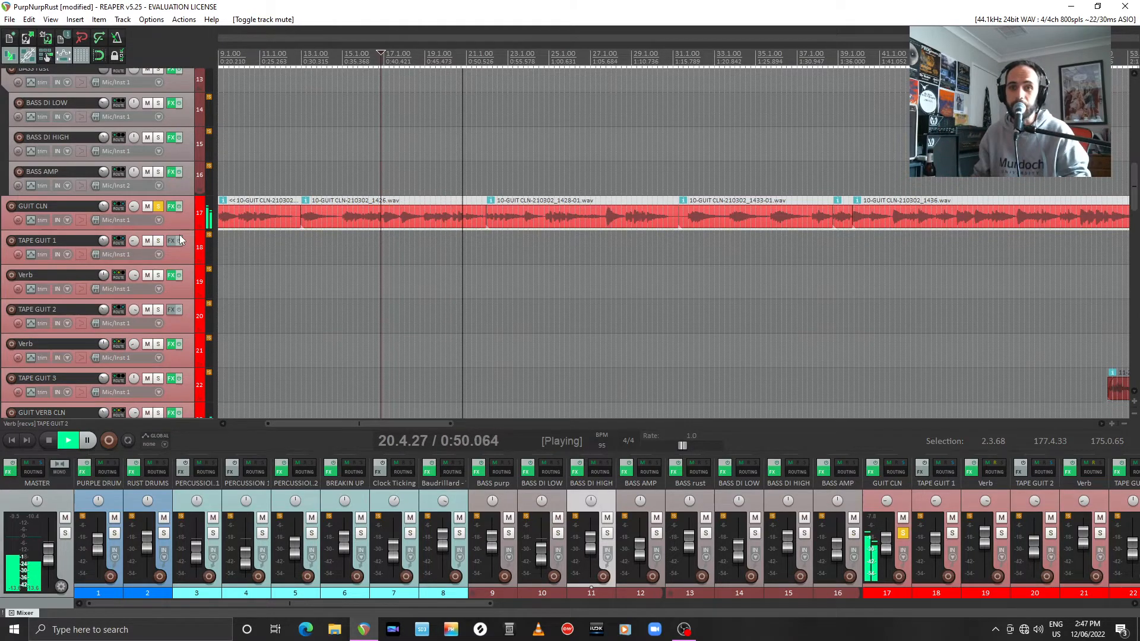
{"action": "left_click", "coordinate": [158, 206]}
Step: Audition GUIT LEAD on its own during playback, unsolo it and stop
{"action": "scroll", "coordinate": [179, 297], "scroll_direction": "down", "scroll_amount": 5}
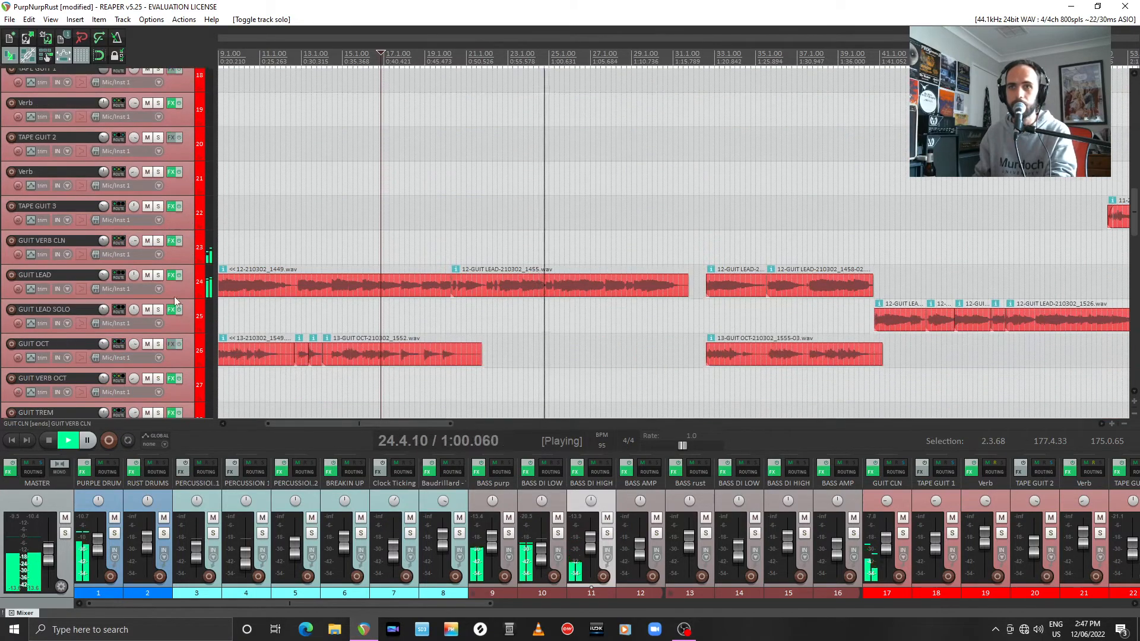
{"action": "left_click", "coordinate": [158, 277]}
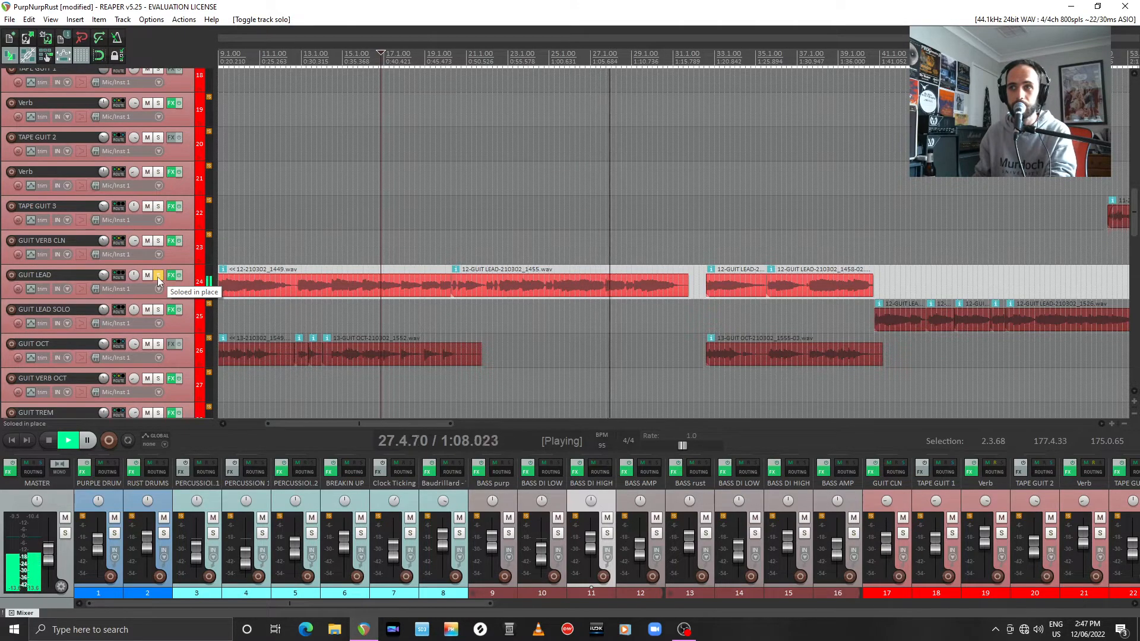
{"action": "left_click", "coordinate": [158, 277]}
{"action": "key", "text": "space"}
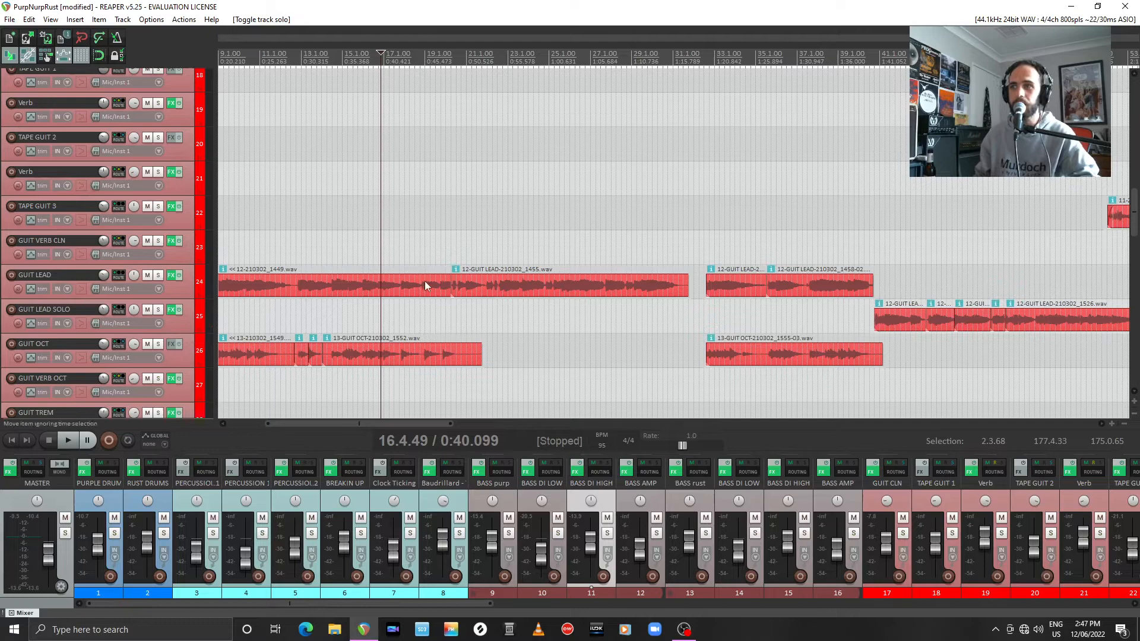
Step: Place the edit cursor at about bar 32 and play GUIT LEAD soloed from there
{"action": "left_click", "coordinate": [728, 56]}
{"action": "left_click", "coordinate": [709, 55]}
{"action": "left_click", "coordinate": [703, 54]}
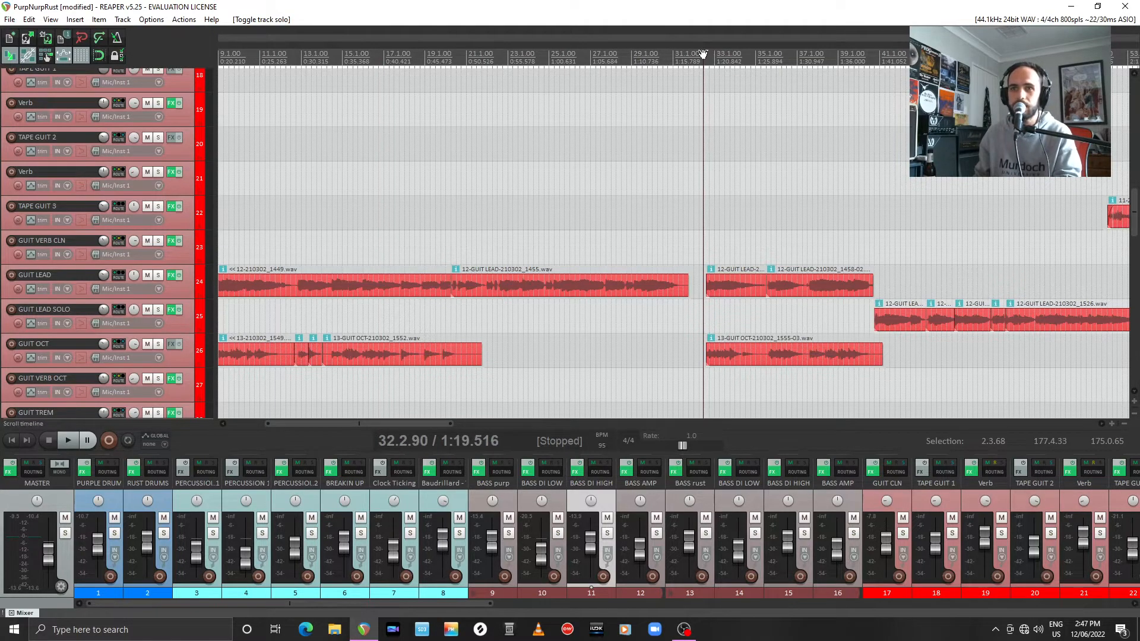
{"action": "left_click", "coordinate": [159, 275]}
{"action": "key", "text": "space"}
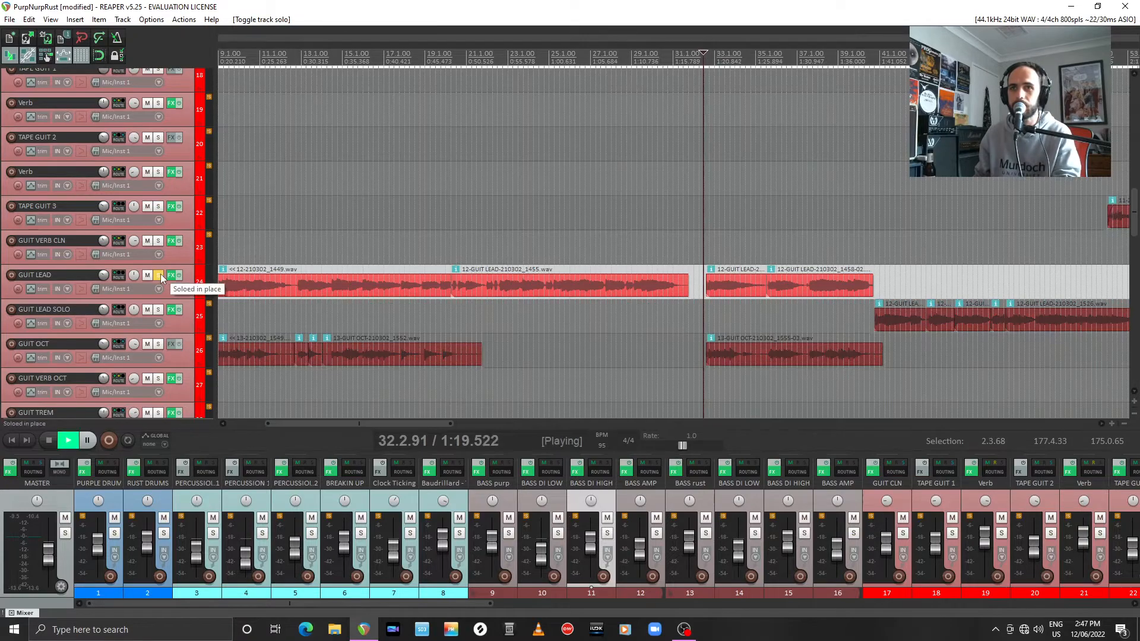
Step: Add GUIT OCT to the solo, compare it with and without GUIT LEAD, and stop playback
{"action": "left_click", "coordinate": [158, 344]}
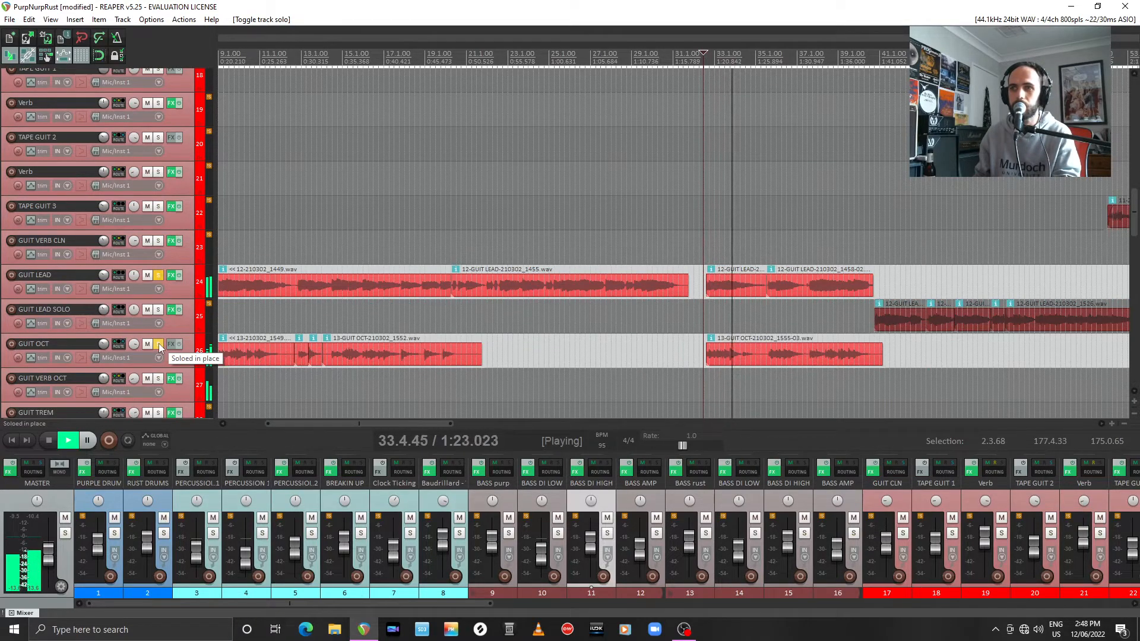
{"action": "left_click", "coordinate": [158, 275]}
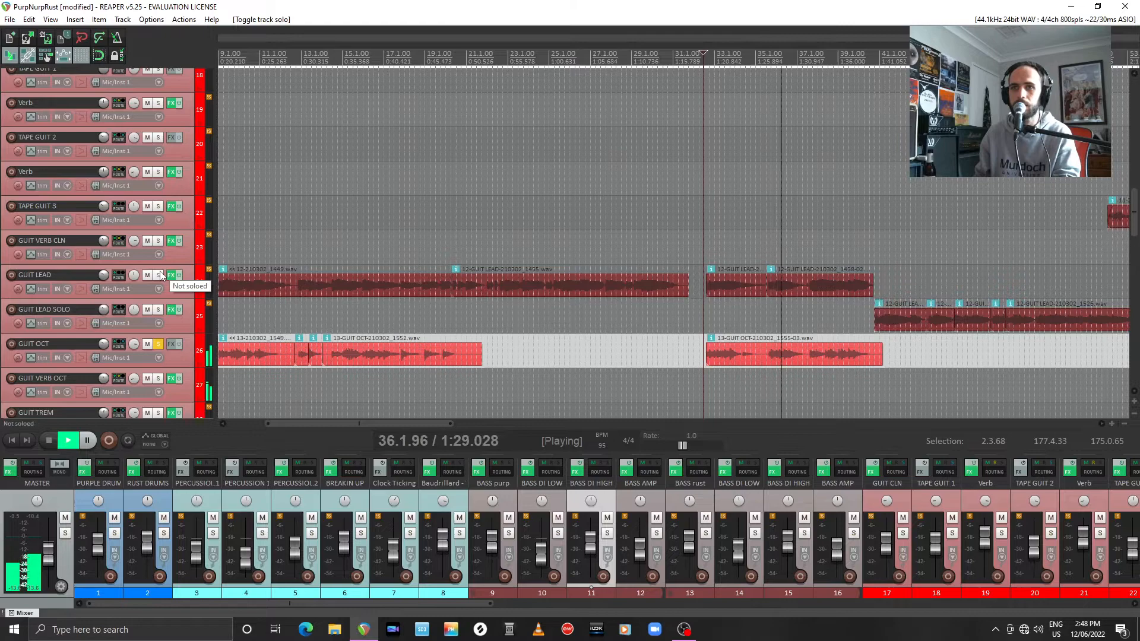
{"action": "left_click", "coordinate": [159, 275]}
{"action": "key", "text": "space"}
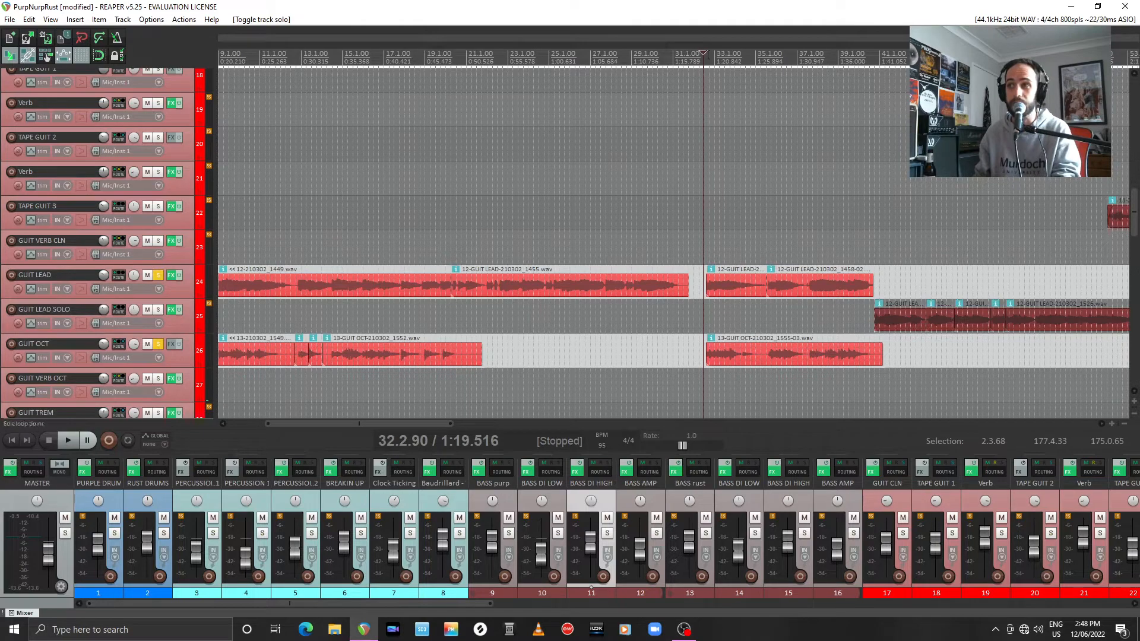
Step: Replay GUIT LEAD and GUIT OCT together from just before bar 33, stop, and unsolo both tracks
{"action": "left_click", "coordinate": [713, 67]}
{"action": "key", "text": "space"}
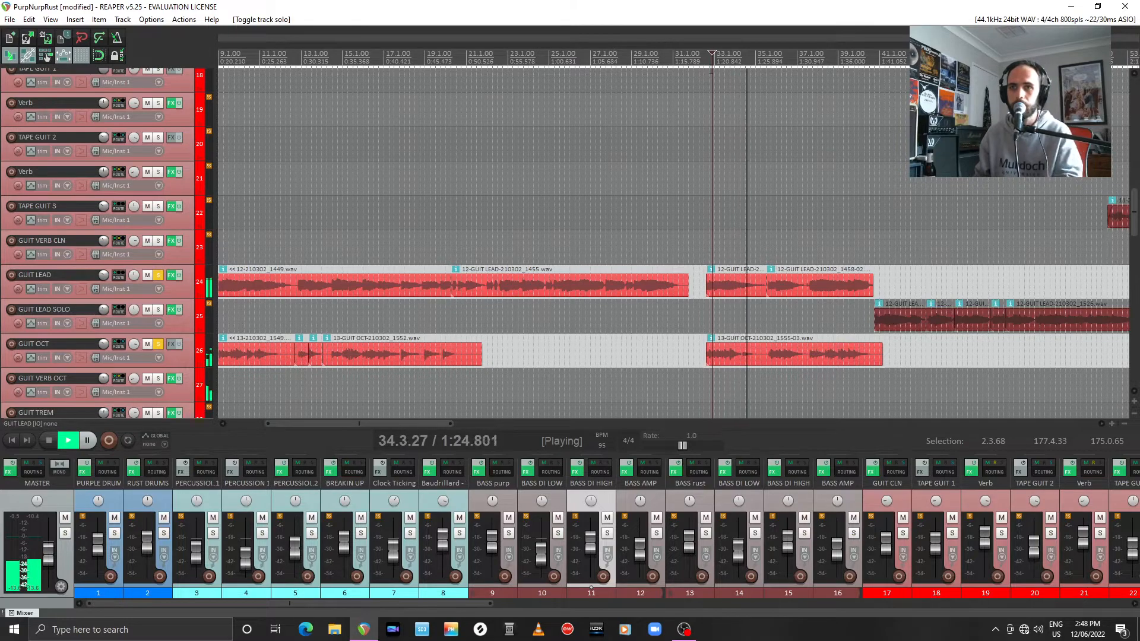
{"action": "key", "text": "space"}
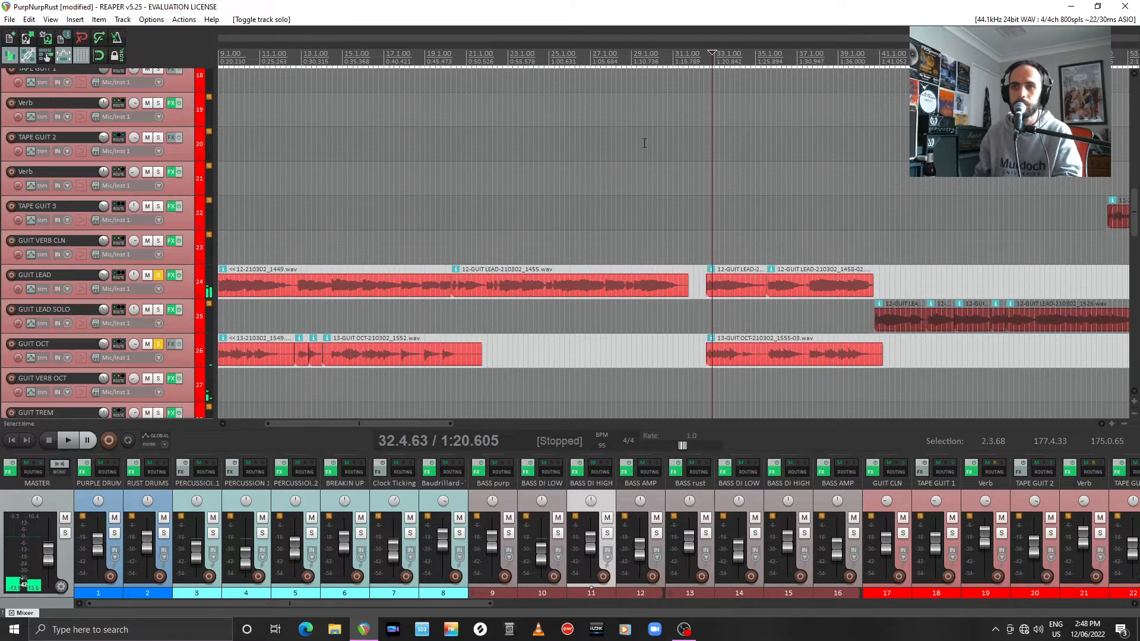
{"action": "left_click", "coordinate": [157, 276]}
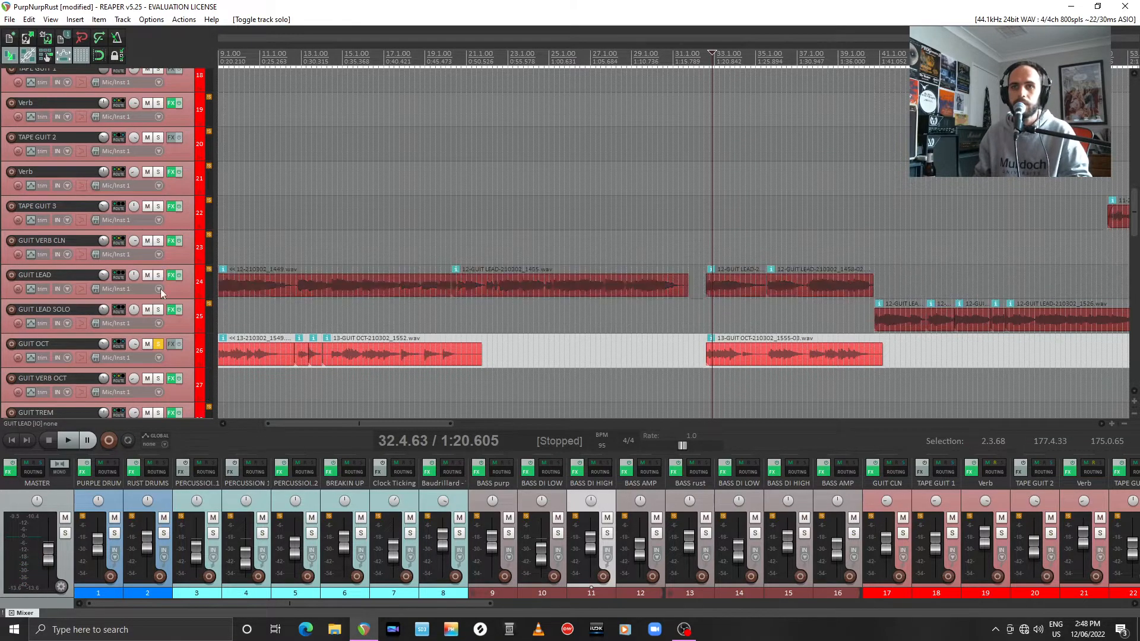
{"action": "left_click", "coordinate": [159, 344]}
Step: Play the full mix from about bar 49 through the section change, stop, and set the edit cursor at about bar 56
{"action": "scroll", "coordinate": [225, 291], "scroll_direction": "down", "scroll_amount": 3}
{"action": "scroll", "coordinate": [108, 290], "scroll_direction": "down", "scroll_amount": 5}
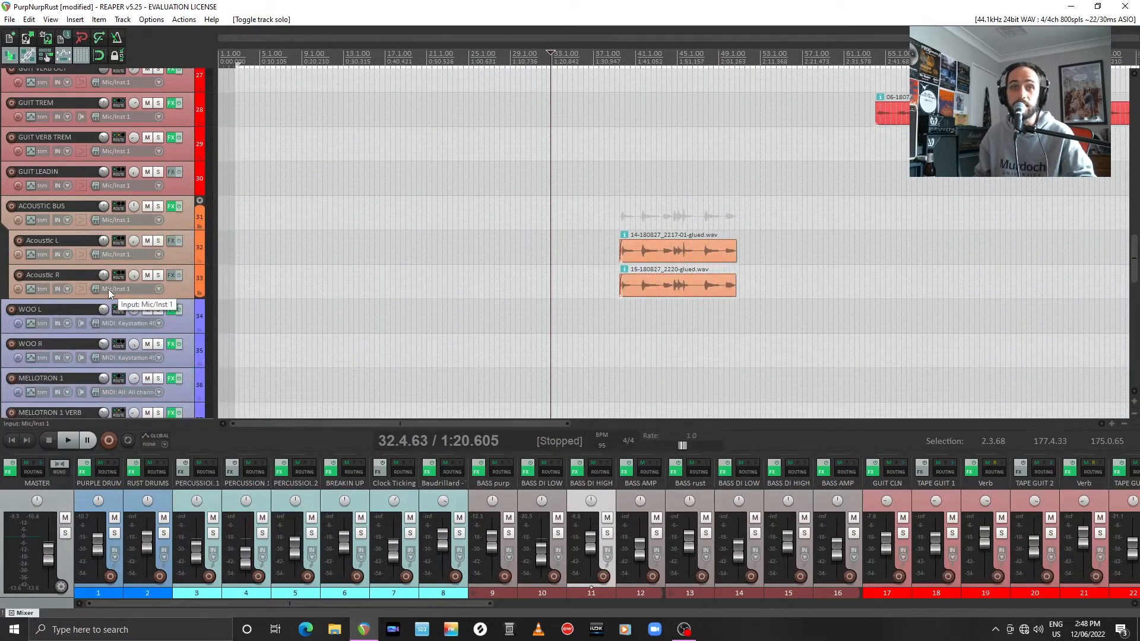
{"action": "scroll", "coordinate": [108, 289], "scroll_direction": "up", "scroll_amount": 8}
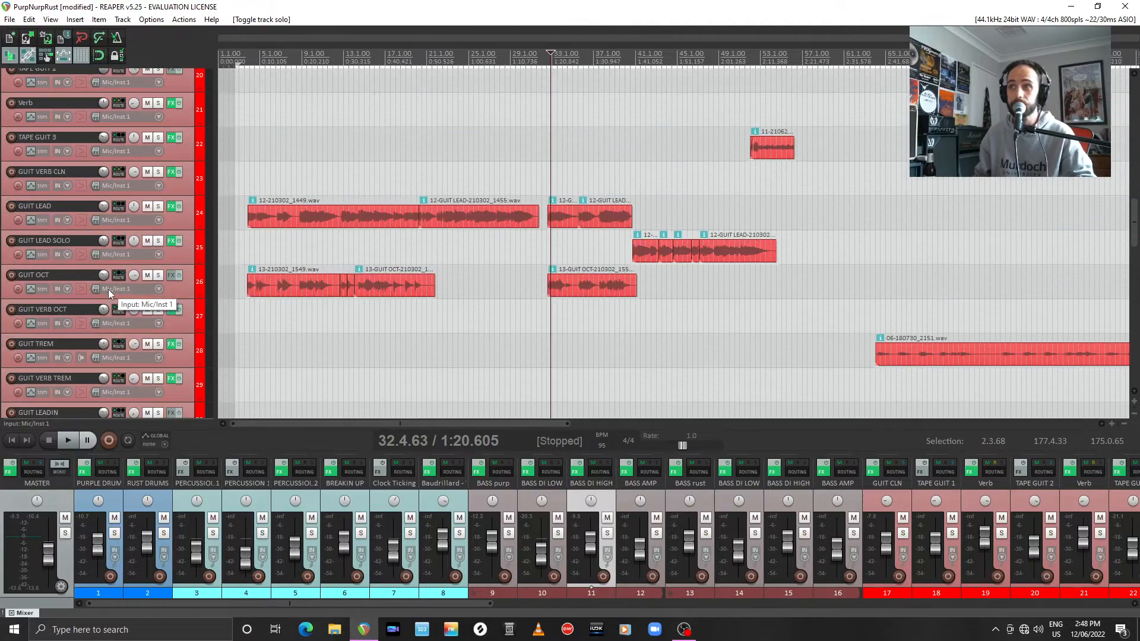
{"action": "scroll", "coordinate": [112, 289], "scroll_direction": "up", "scroll_amount": 8}
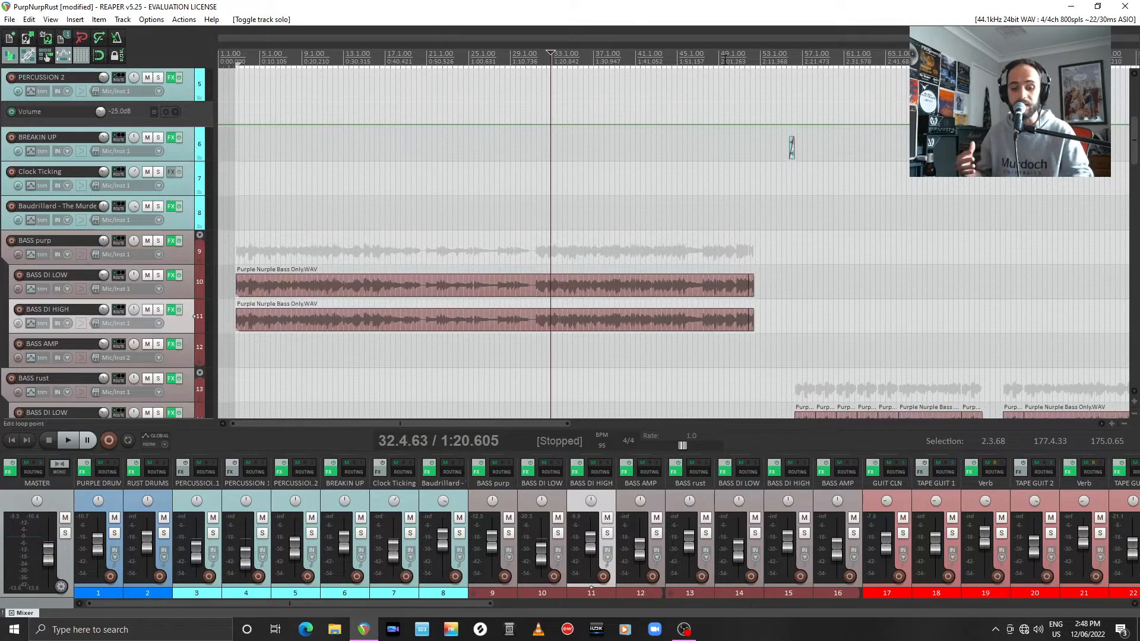
{"action": "left_click", "coordinate": [725, 60]}
{"action": "key", "text": "space"}
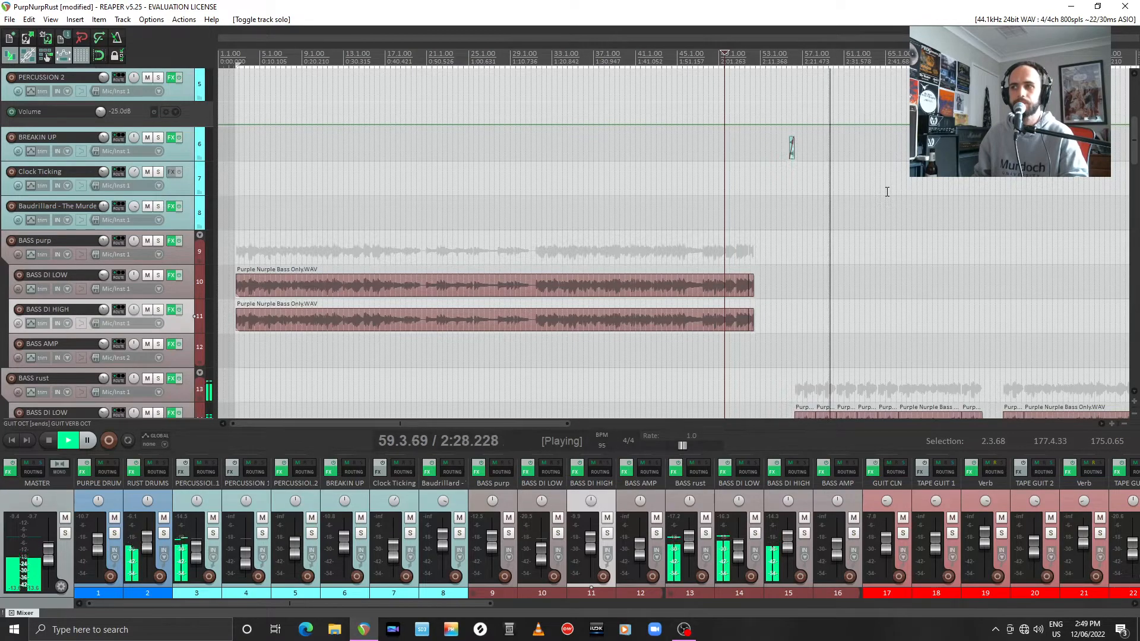
{"action": "key", "text": "space"}
{"action": "left_click", "coordinate": [792, 147]}
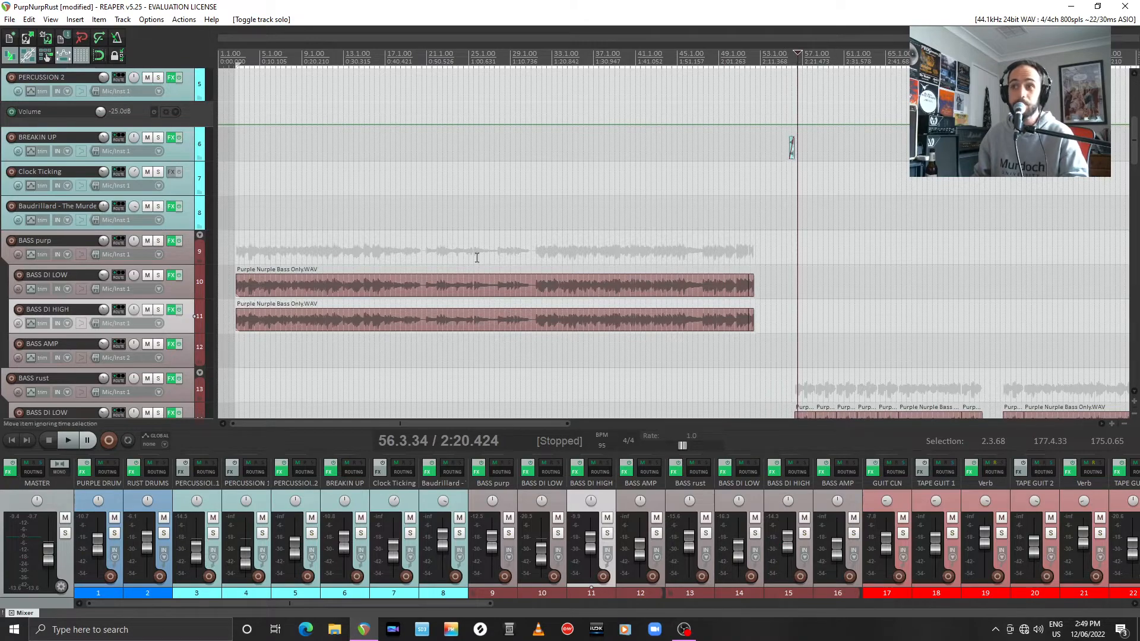
Step: Select the RUST DRUMS track and briefly play the full mix from about bar 56
{"action": "scroll", "coordinate": [639, 262], "scroll_direction": "down", "scroll_amount": 2}
{"action": "scroll", "coordinate": [654, 272], "scroll_direction": "up", "scroll_amount": 2}
{"action": "scroll", "coordinate": [103, 312], "scroll_direction": "down", "scroll_amount": 2}
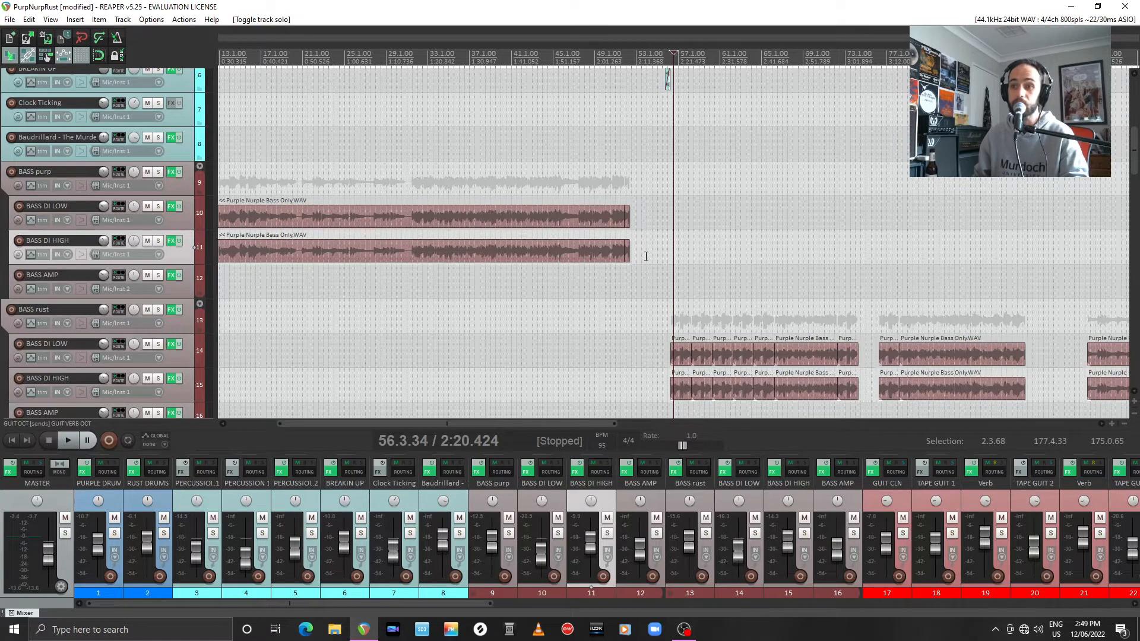
{"action": "left_click", "coordinate": [161, 499]}
{"action": "scroll", "coordinate": [143, 136], "scroll_direction": "up", "scroll_amount": 1}
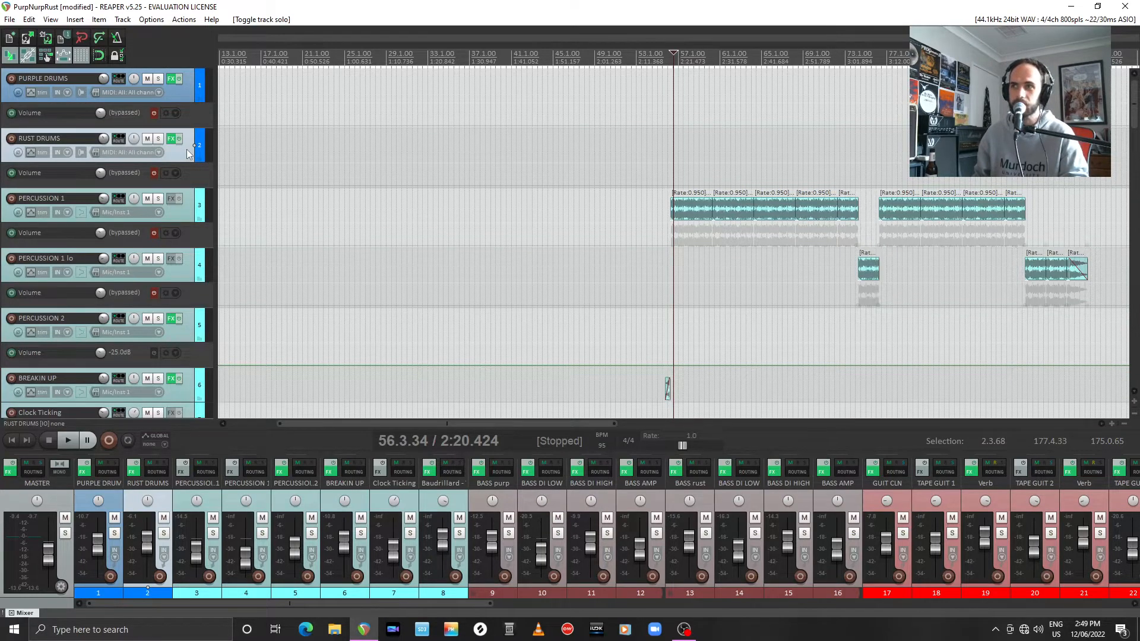
{"action": "key", "text": "space"}
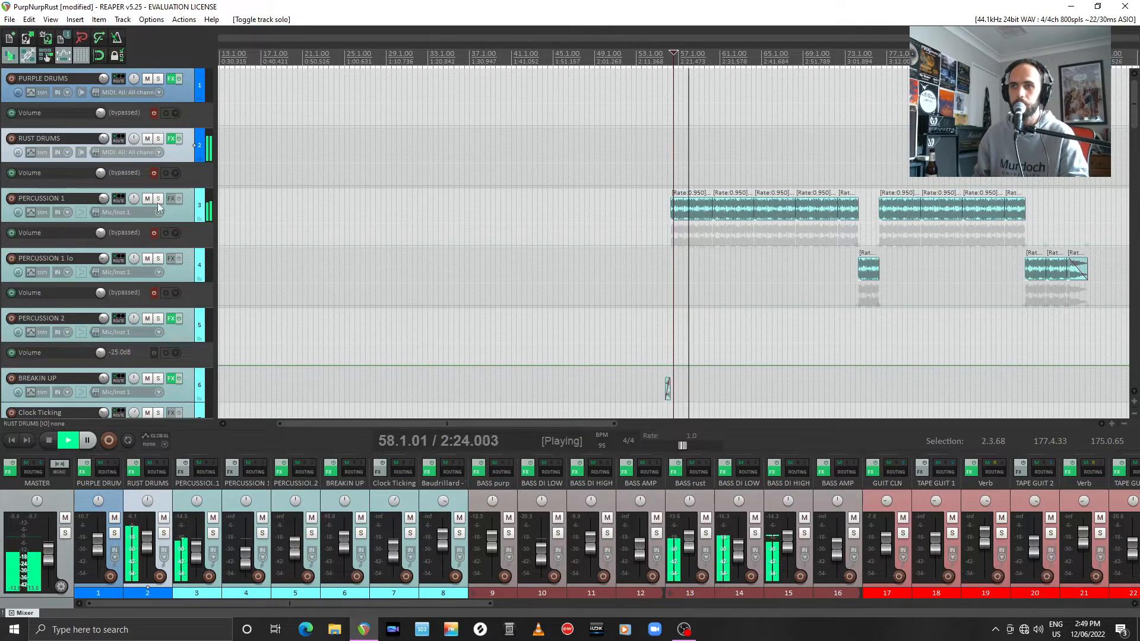
{"action": "key", "text": "space"}
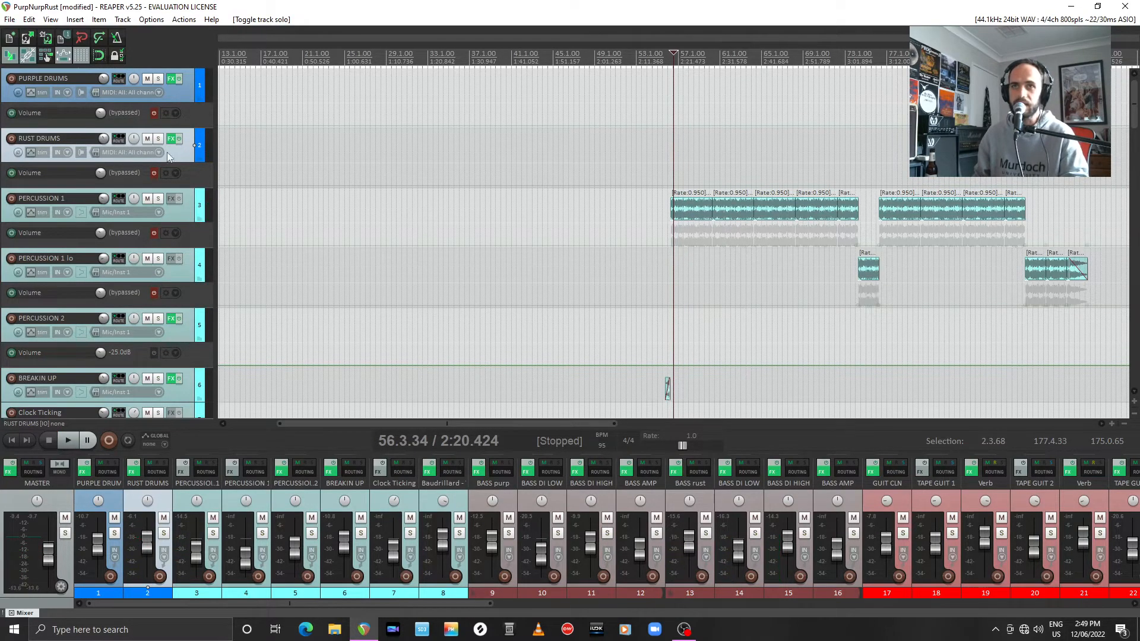
Step: Audition RUST DRUMS soloed from about bar 56, stop playback and unsolo the track
{"action": "left_click", "coordinate": [160, 138]}
{"action": "key", "text": "space"}
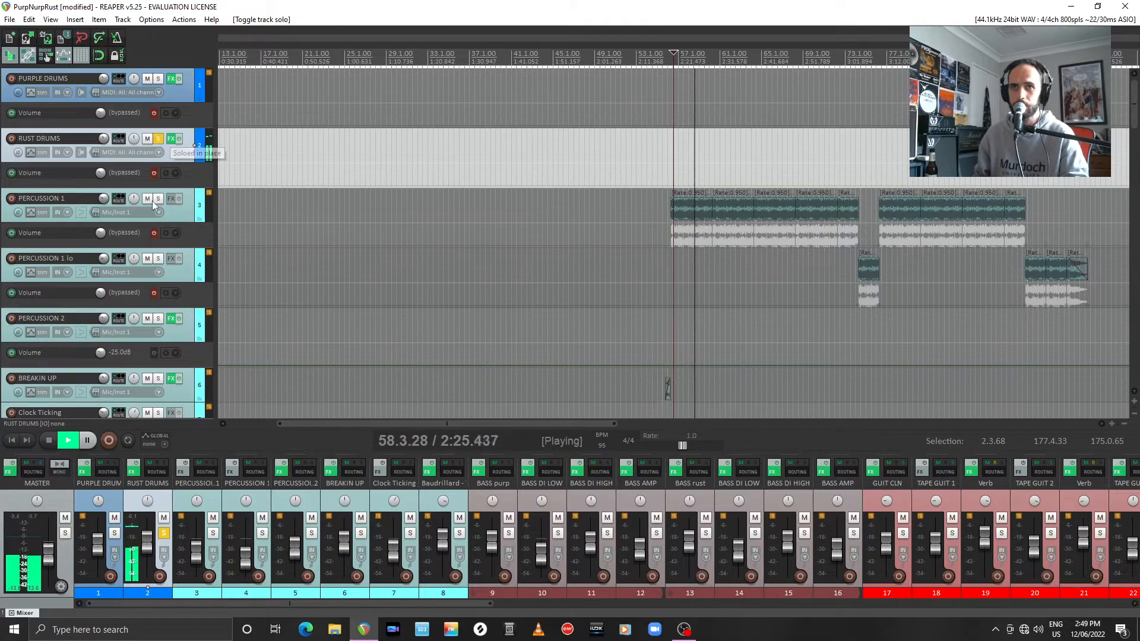
{"action": "key", "text": "space"}
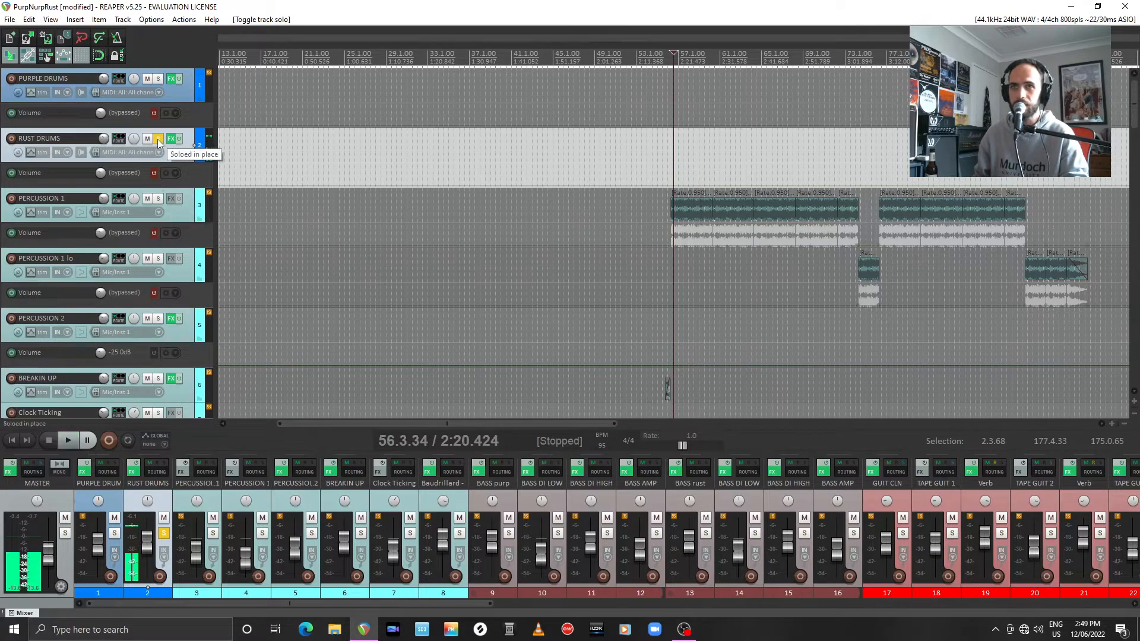
{"action": "left_click", "coordinate": [158, 139]}
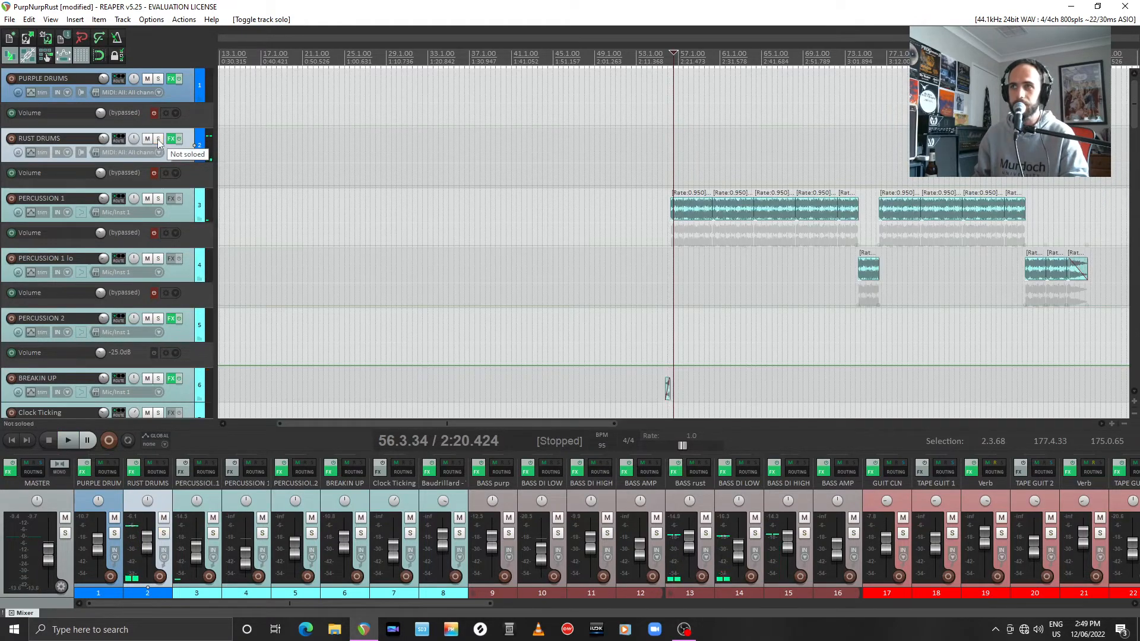
Step: Solo PERCUSSION 1, play it from about bar 56 and look over the tracks below it
{"action": "left_click", "coordinate": [158, 201]}
{"action": "key", "text": "space"}
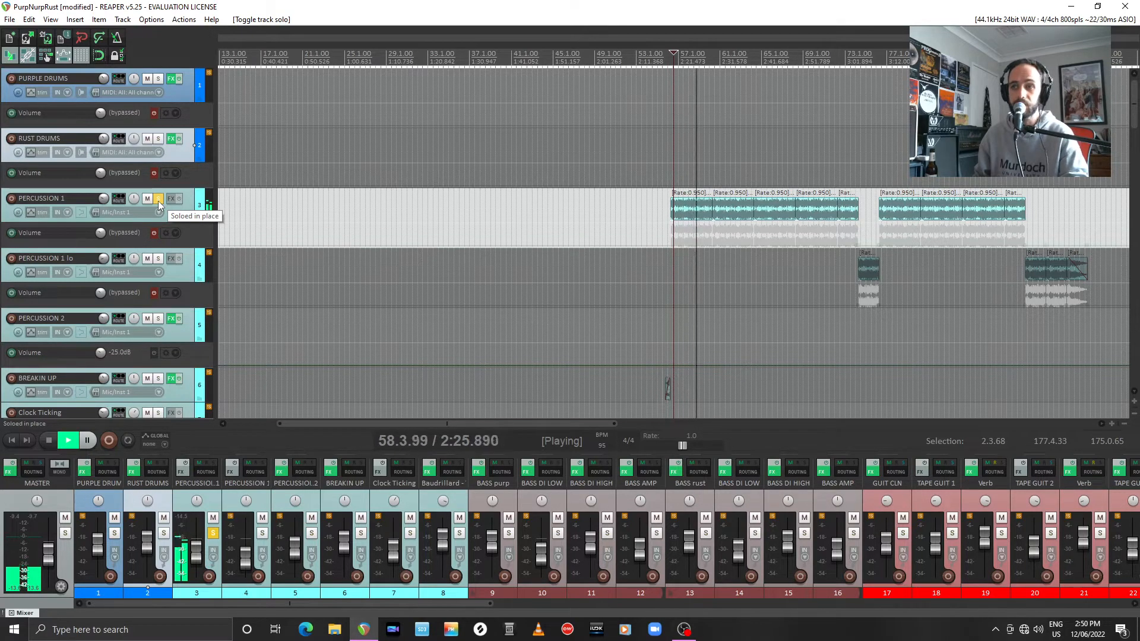
{"action": "scroll", "coordinate": [159, 205], "scroll_direction": "down", "scroll_amount": 3}
{"action": "scroll", "coordinate": [159, 204], "scroll_direction": "down", "scroll_amount": 12}
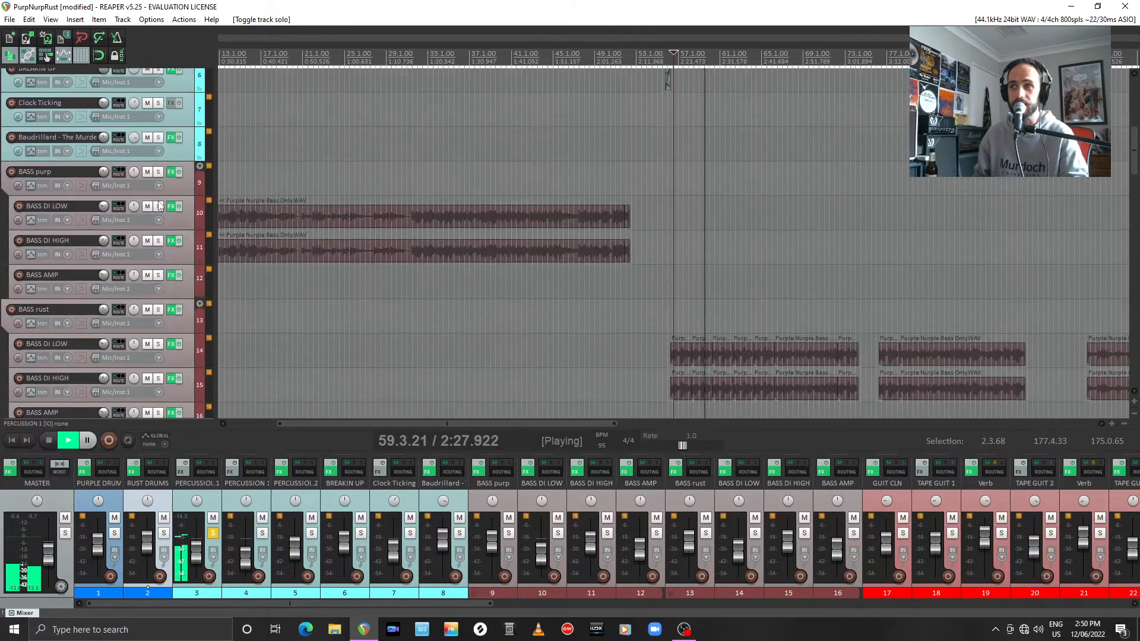
{"action": "scroll", "coordinate": [159, 205], "scroll_direction": "down", "scroll_amount": 2}
{"action": "scroll", "coordinate": [158, 205], "scroll_direction": "down", "scroll_amount": 3}
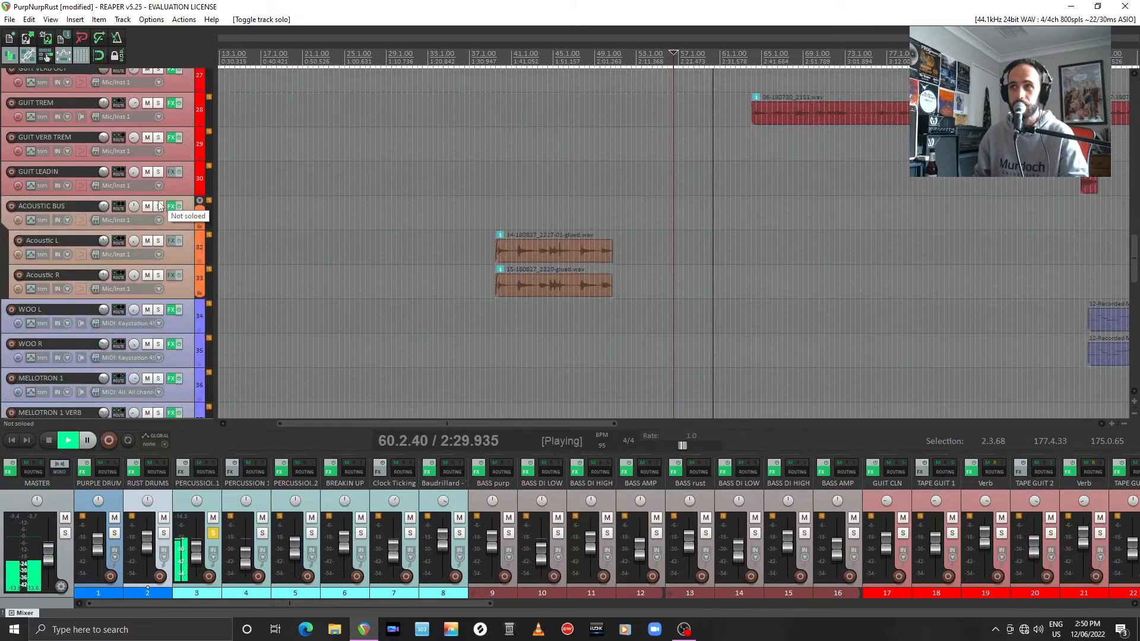
Step: Solo RUST DRUMS alongside PERCUSSION 1, listen to both together and stop playback
{"action": "scroll", "coordinate": [158, 205], "scroll_direction": "up", "scroll_amount": 15}
{"action": "scroll", "coordinate": [158, 205], "scroll_direction": "up", "scroll_amount": 5}
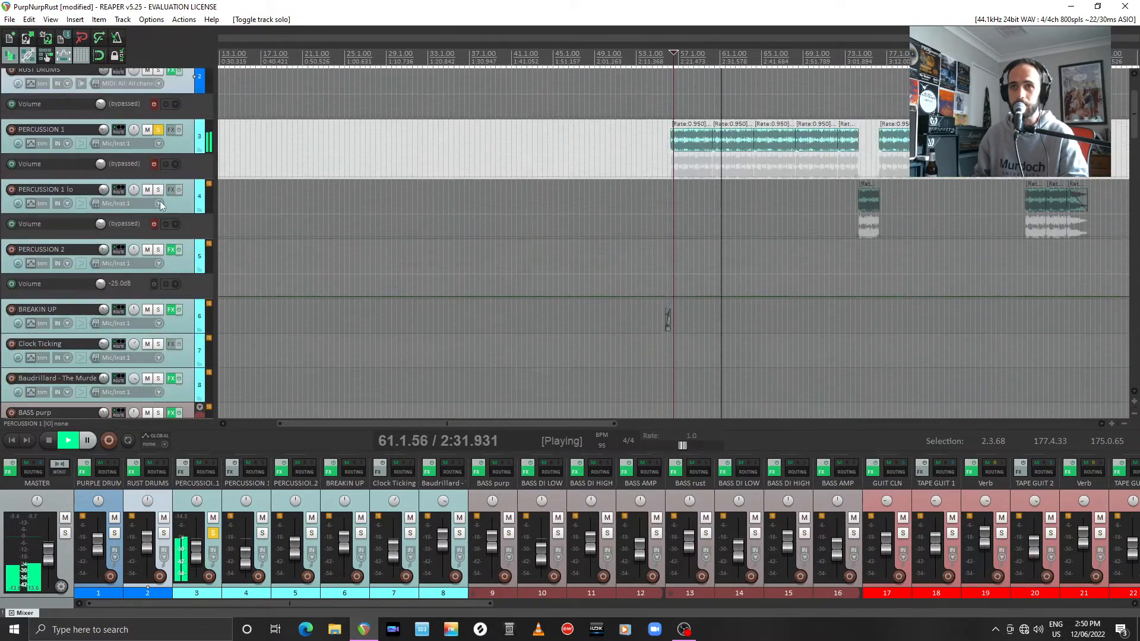
{"action": "scroll", "coordinate": [158, 205], "scroll_direction": "up", "scroll_amount": 2}
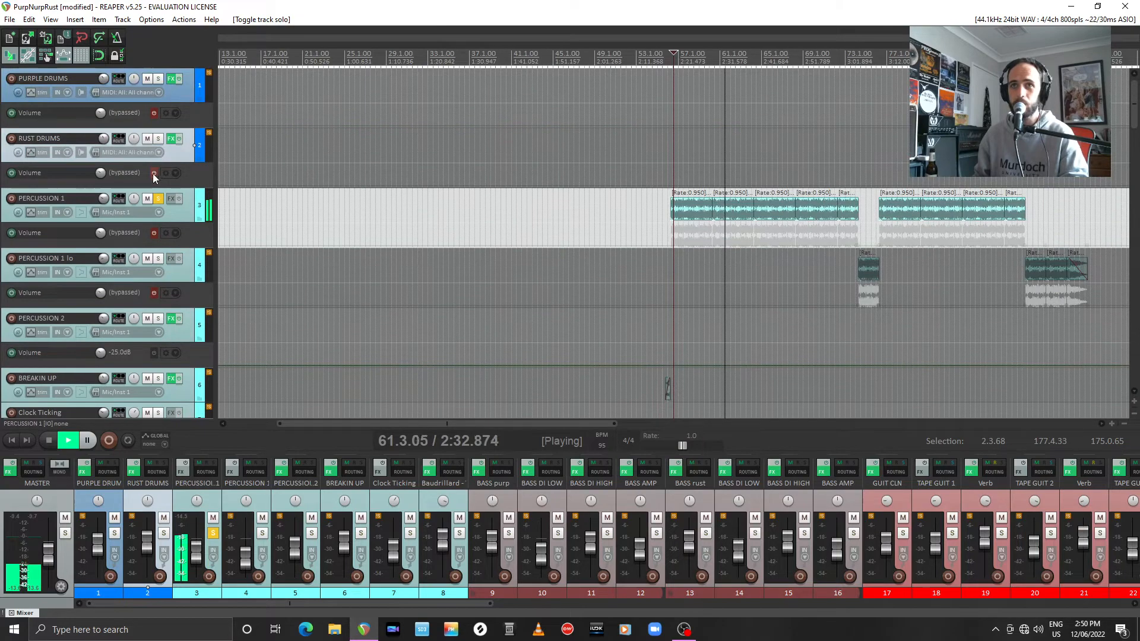
{"action": "left_click", "coordinate": [159, 140]}
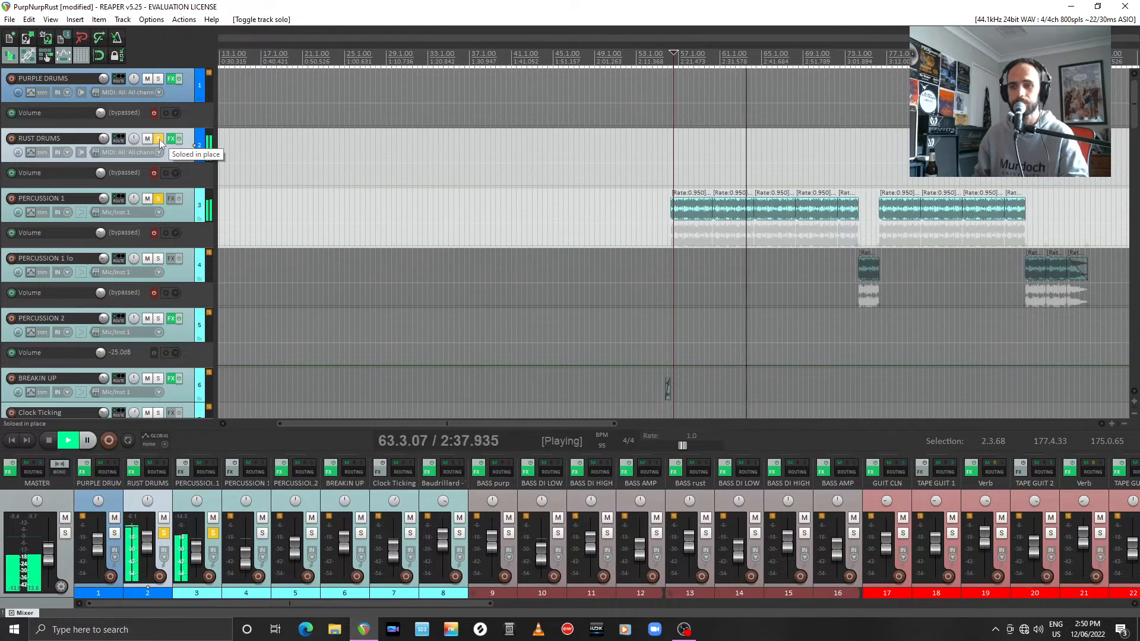
{"action": "key", "text": "space"}
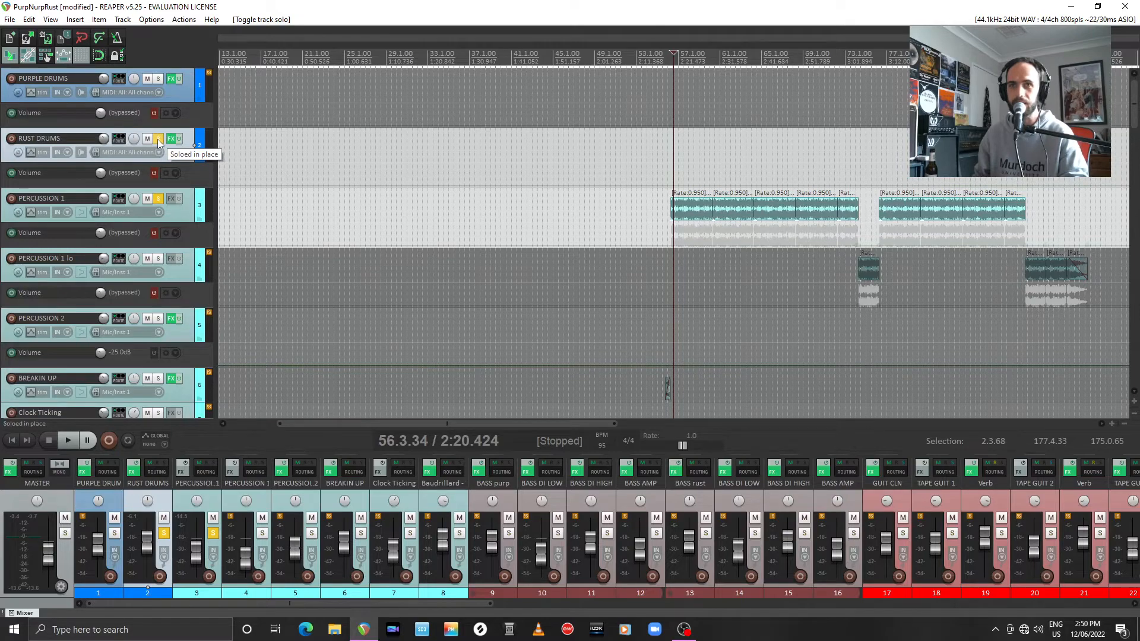
Step: Unsolo RUST DRUMS and PERCUSSION 1 and play the full mix from about bar 56, looking through the tracks down to the vocals
{"action": "left_click", "coordinate": [158, 138]}
{"action": "left_click", "coordinate": [158, 198]}
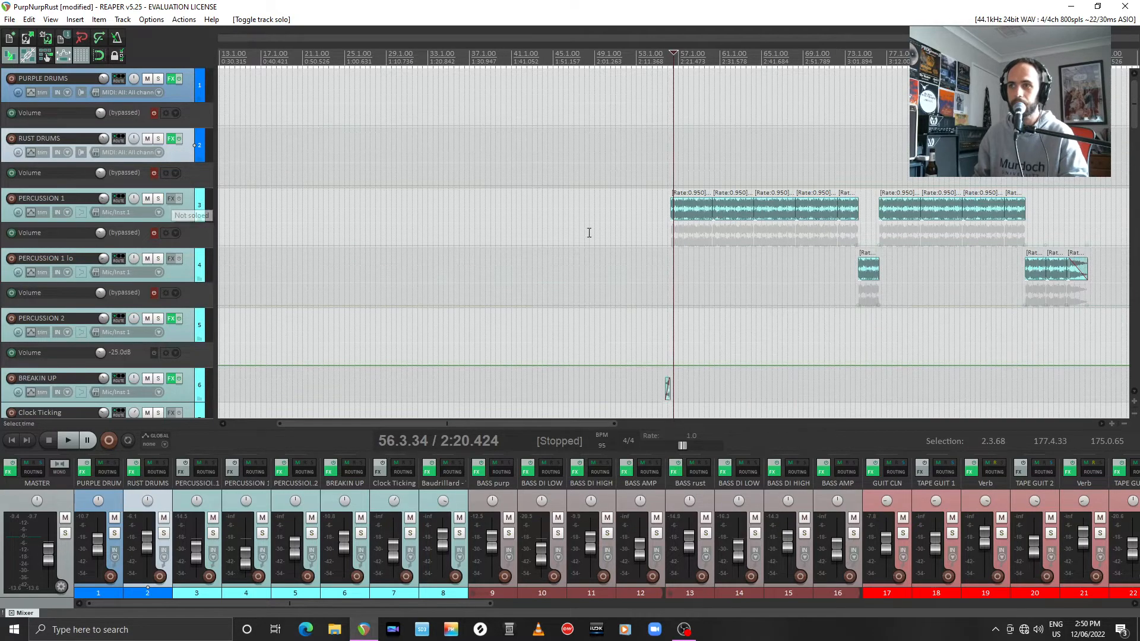
{"action": "key", "text": "space"}
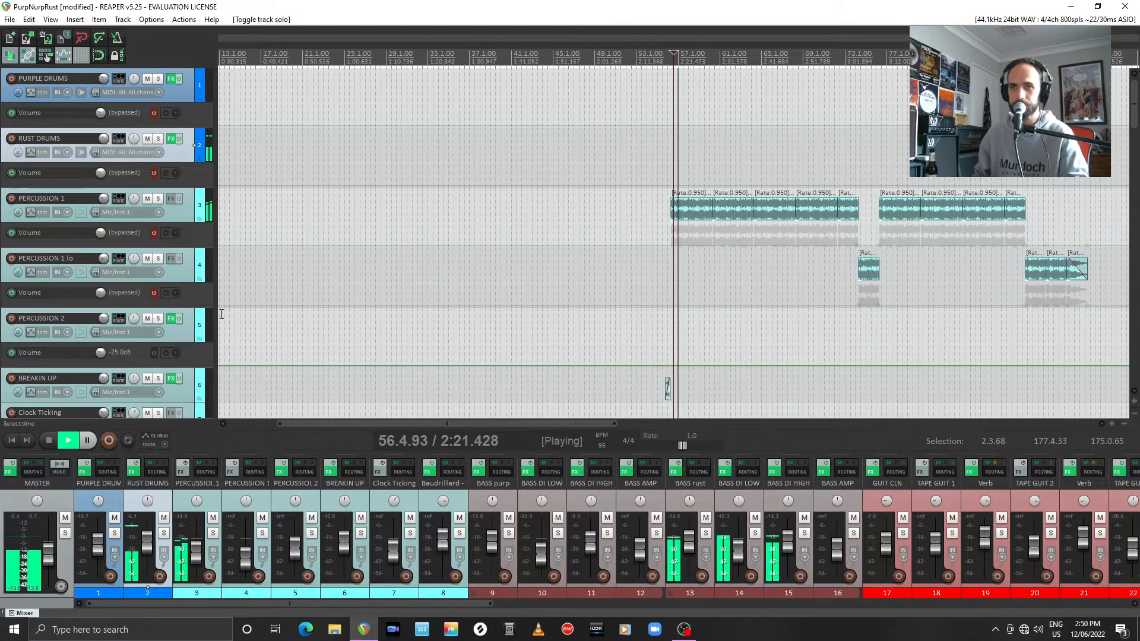
{"action": "scroll", "coordinate": [222, 314], "scroll_direction": "down", "scroll_amount": 10}
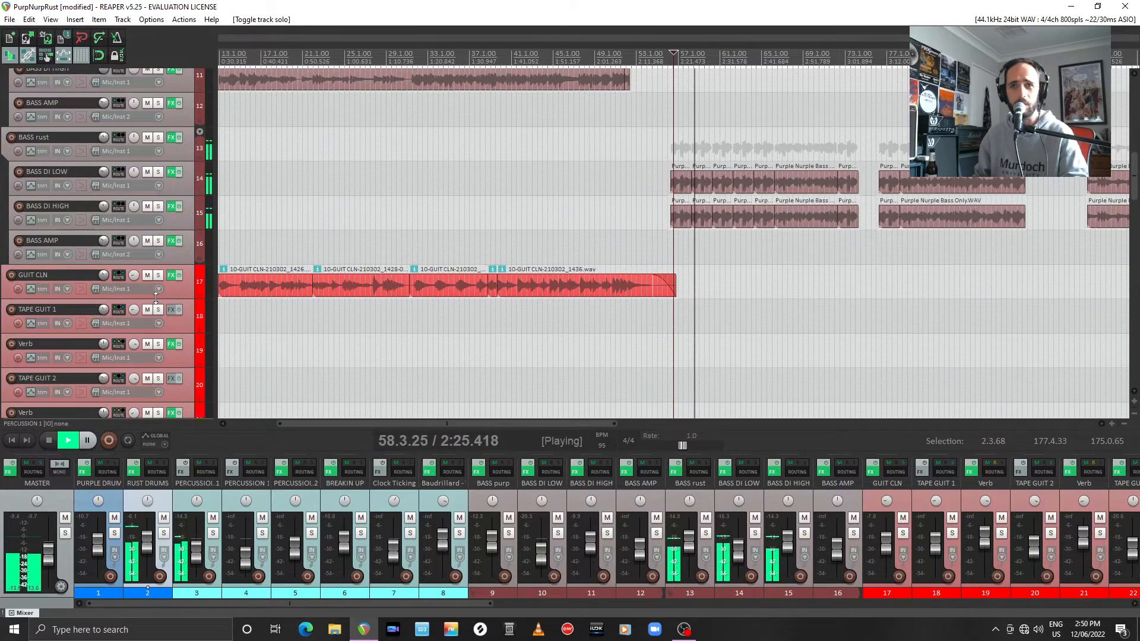
{"action": "scroll", "coordinate": [769, 212], "scroll_direction": "down", "scroll_amount": 5}
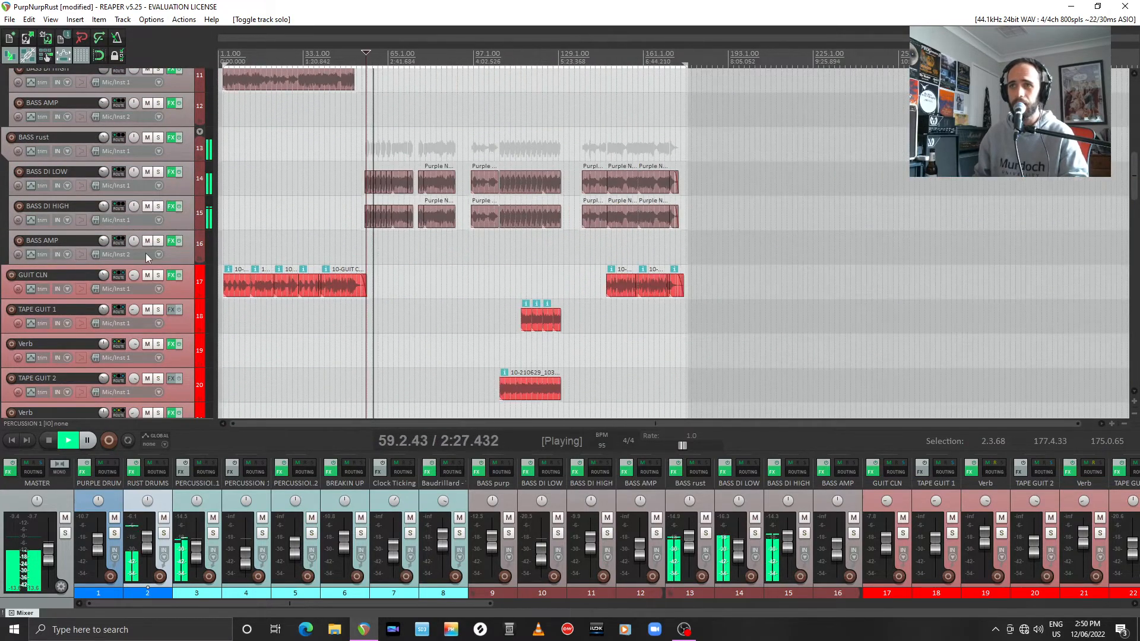
{"action": "scroll", "coordinate": [146, 253], "scroll_direction": "down", "scroll_amount": 12}
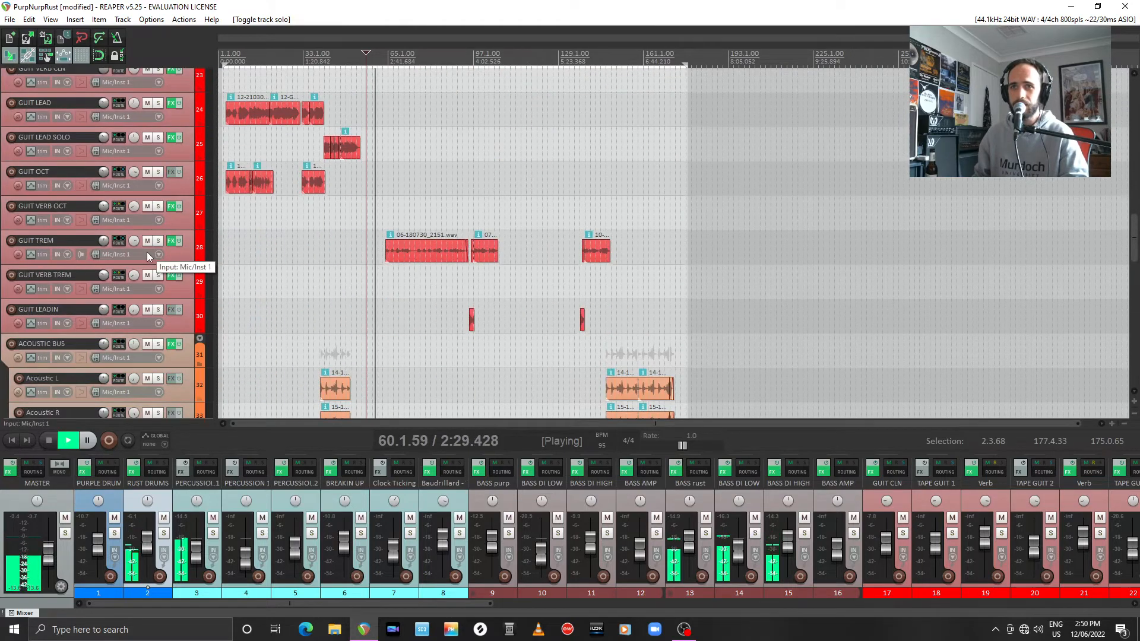
{"action": "scroll", "coordinate": [148, 254], "scroll_direction": "down", "scroll_amount": 6}
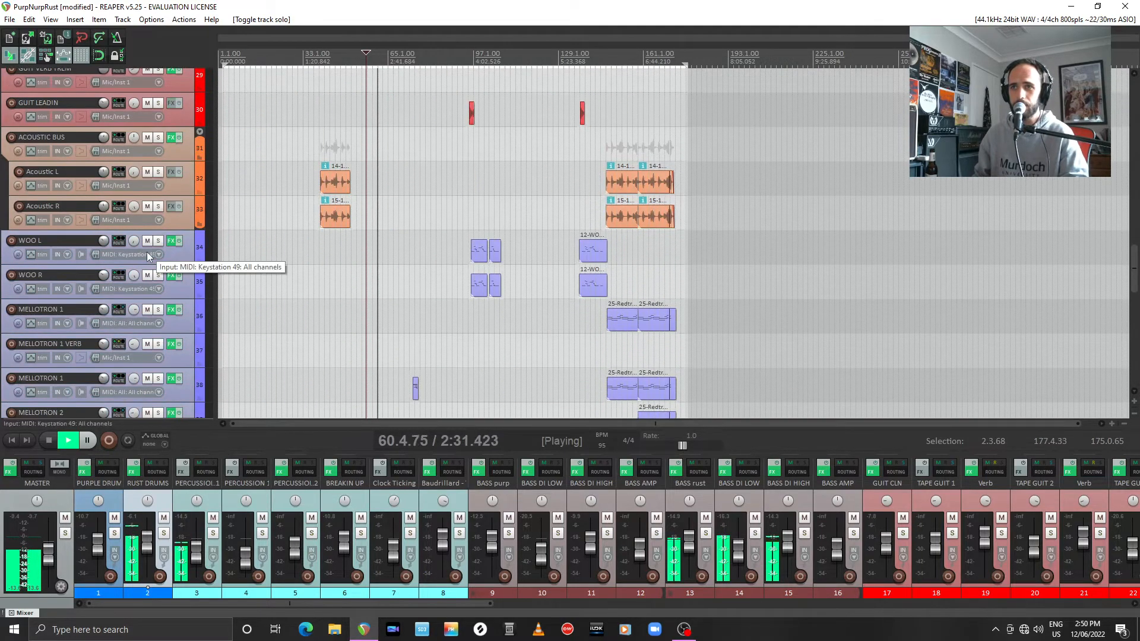
{"action": "scroll", "coordinate": [147, 254], "scroll_direction": "down", "scroll_amount": 5}
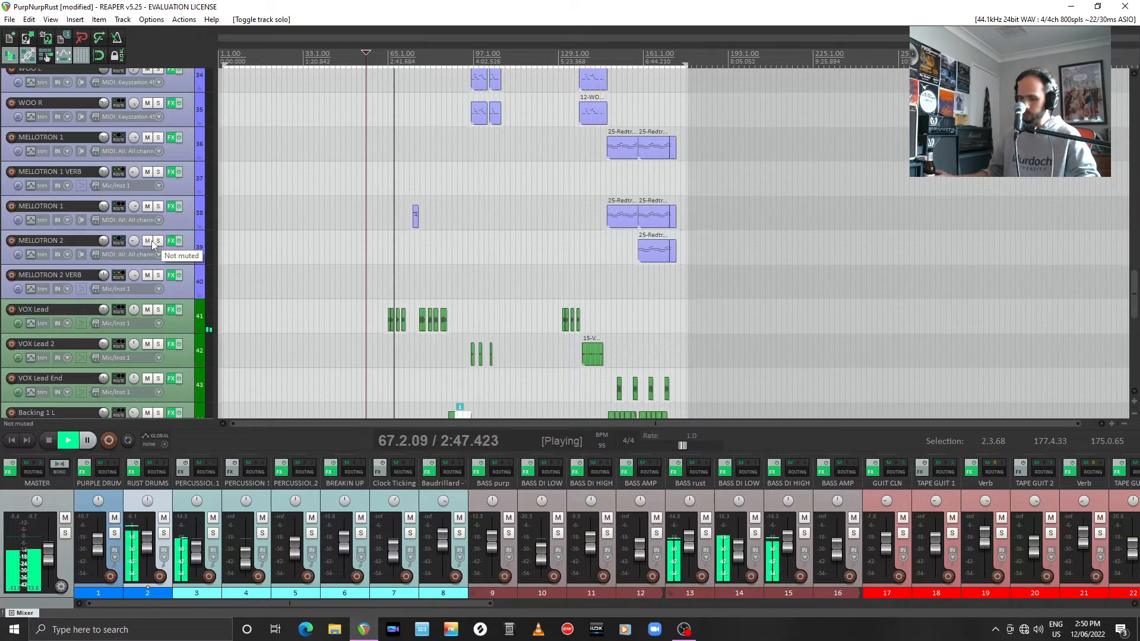
Step: Audition the VOX Lead track soloed during playback, unsolo it and stop playback
{"action": "left_click", "coordinate": [159, 310]}
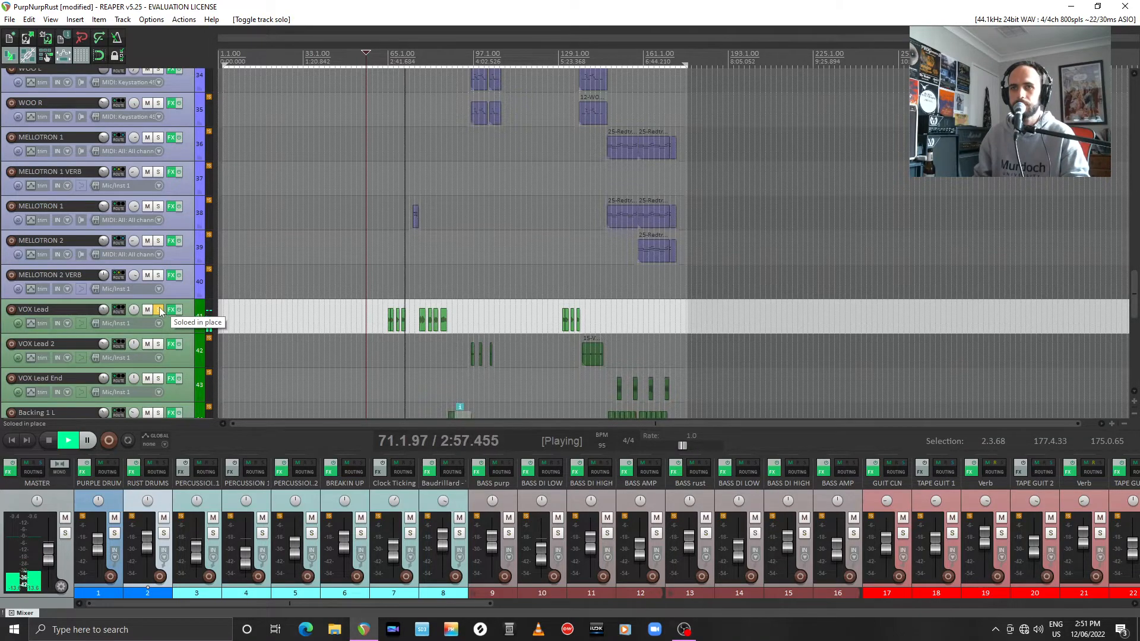
{"action": "left_click", "coordinate": [158, 309]}
{"action": "key", "text": "space"}
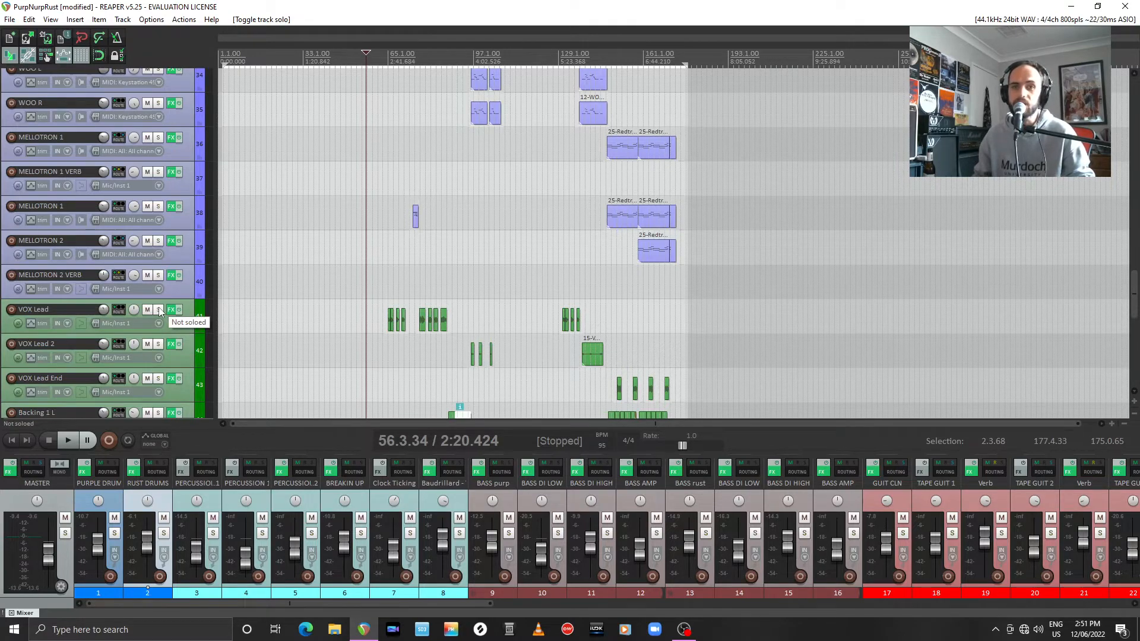
Step: Place the play position at about bar 65 and review VOX Lead's Saturation Knob effect while briefly playing the mix
{"action": "left_click", "coordinate": [382, 64]}
{"action": "left_click", "coordinate": [389, 64]}
{"action": "scroll", "coordinate": [394, 71], "scroll_direction": "up", "scroll_amount": 10}
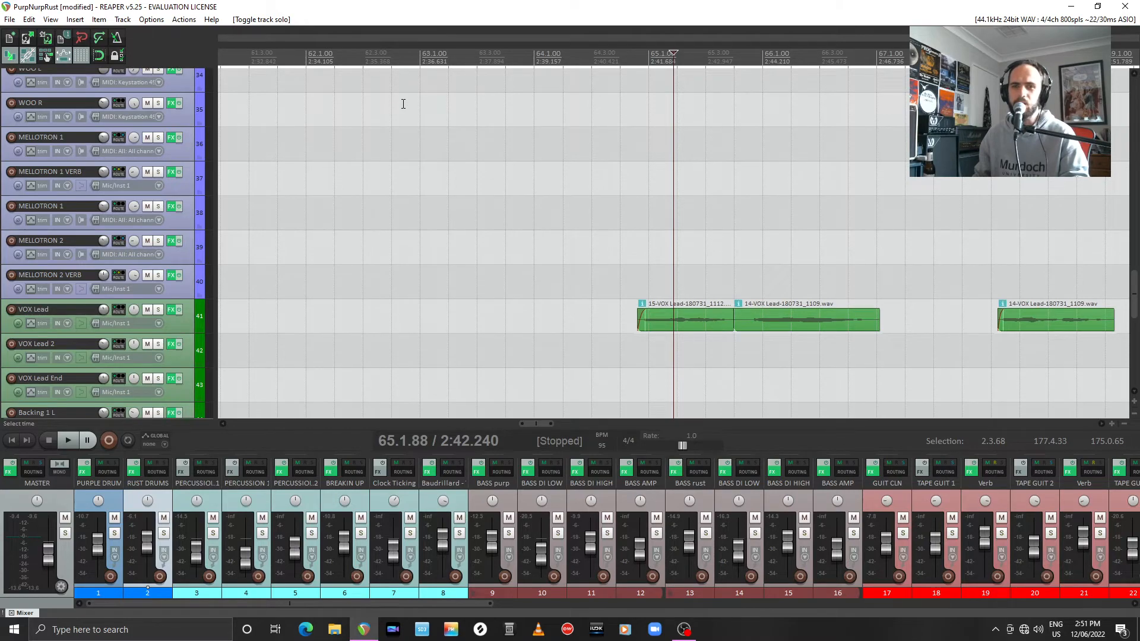
{"action": "left_click", "coordinate": [171, 311]}
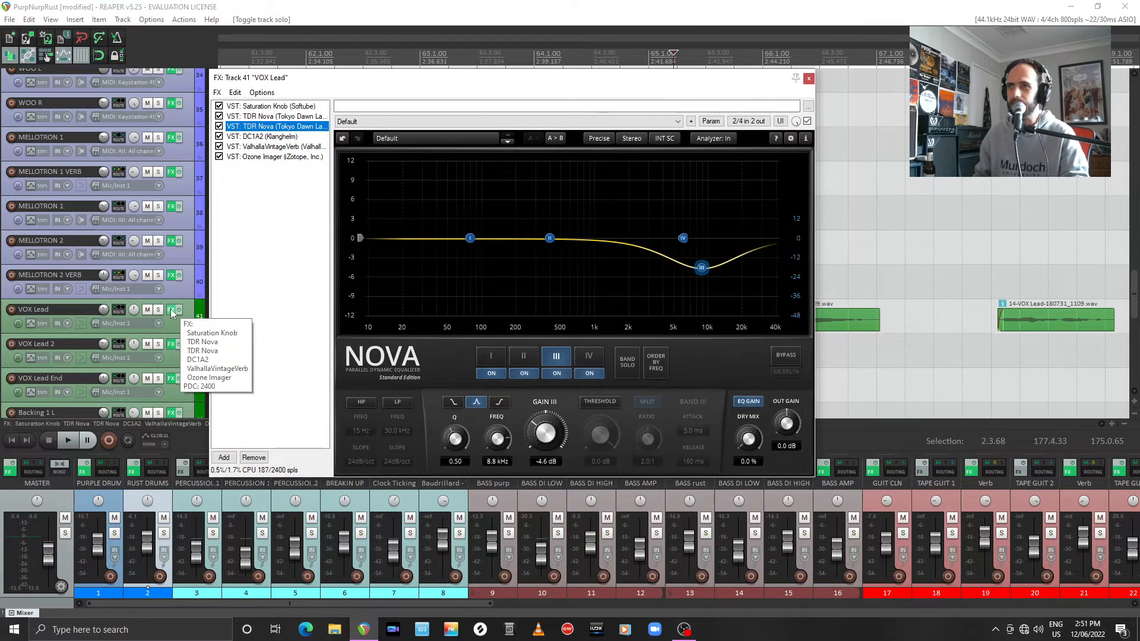
{"action": "left_click", "coordinate": [278, 106]}
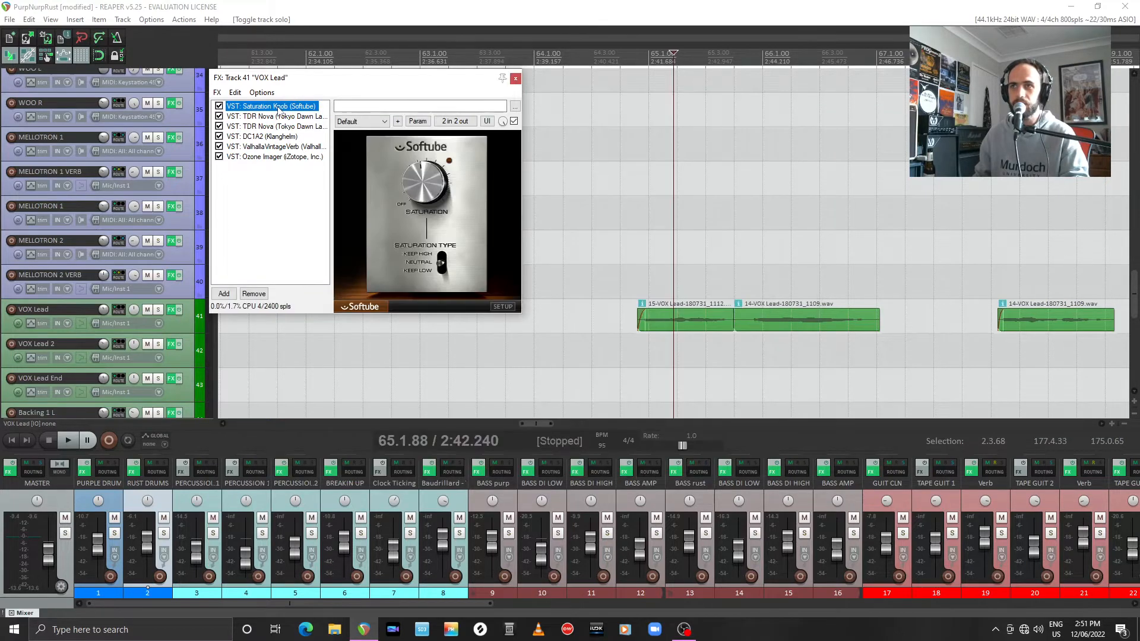
{"action": "key", "text": "space"}
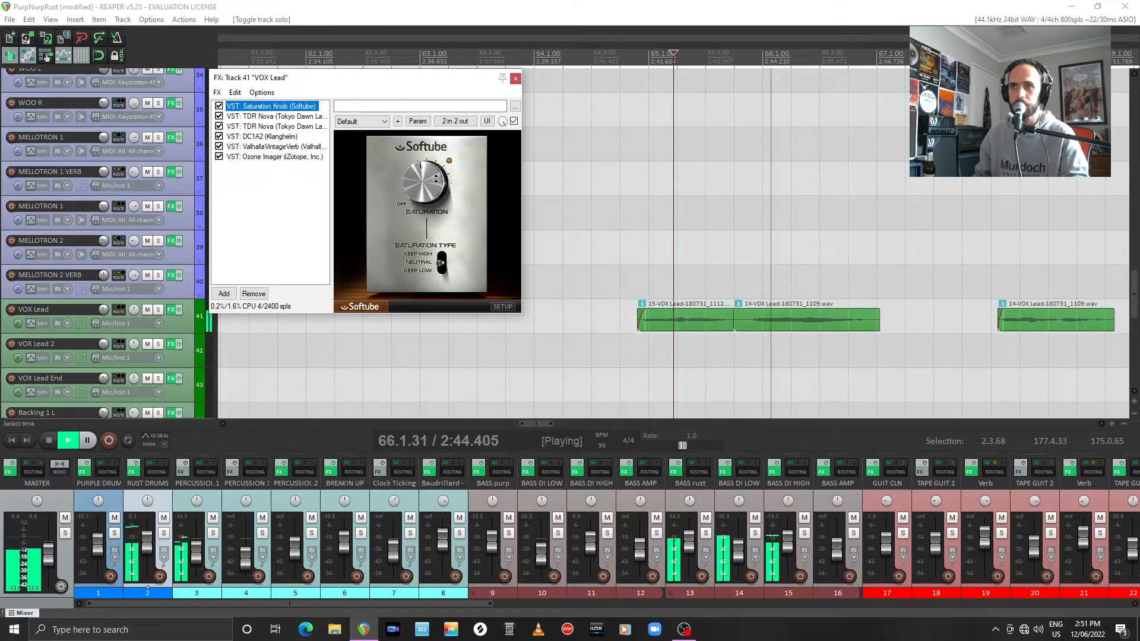
{"action": "key", "text": "space"}
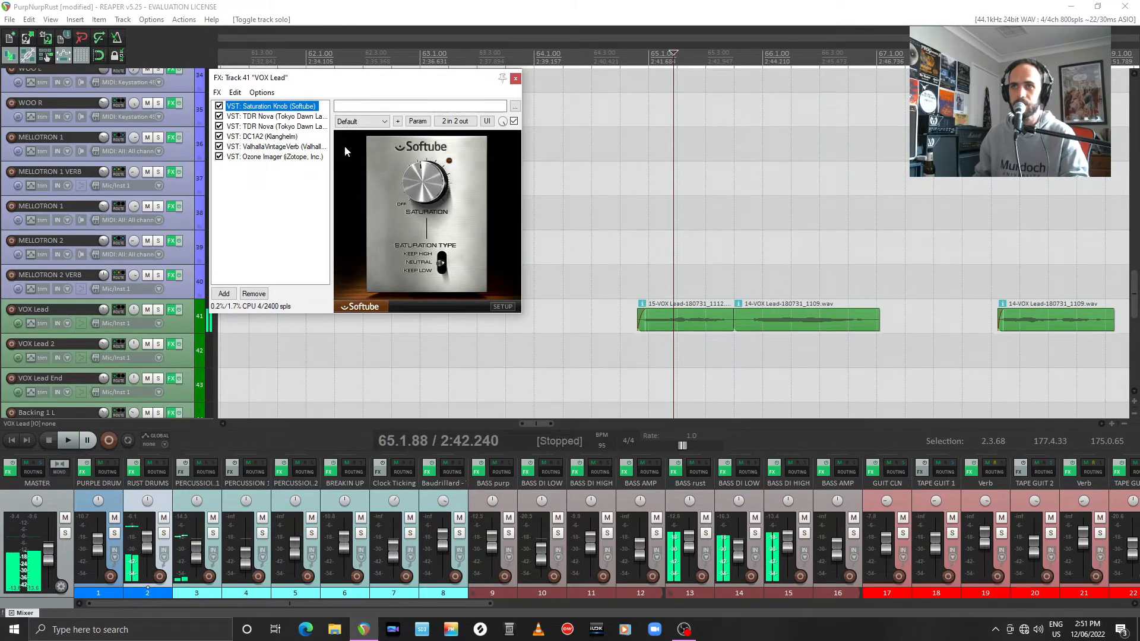
Step: Review VOX Lead's two TDR Nova equalizers and its DC1A2 compressor, playing the mix to watch the compressor's meter
{"action": "left_click", "coordinate": [291, 117]}
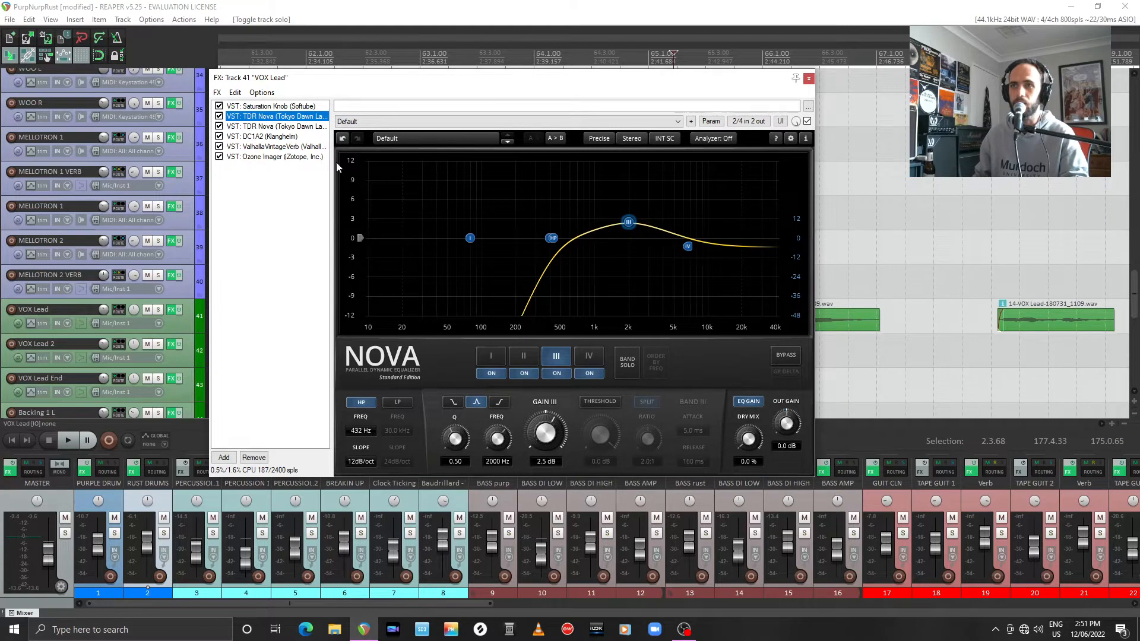
{"action": "left_click", "coordinate": [307, 127]}
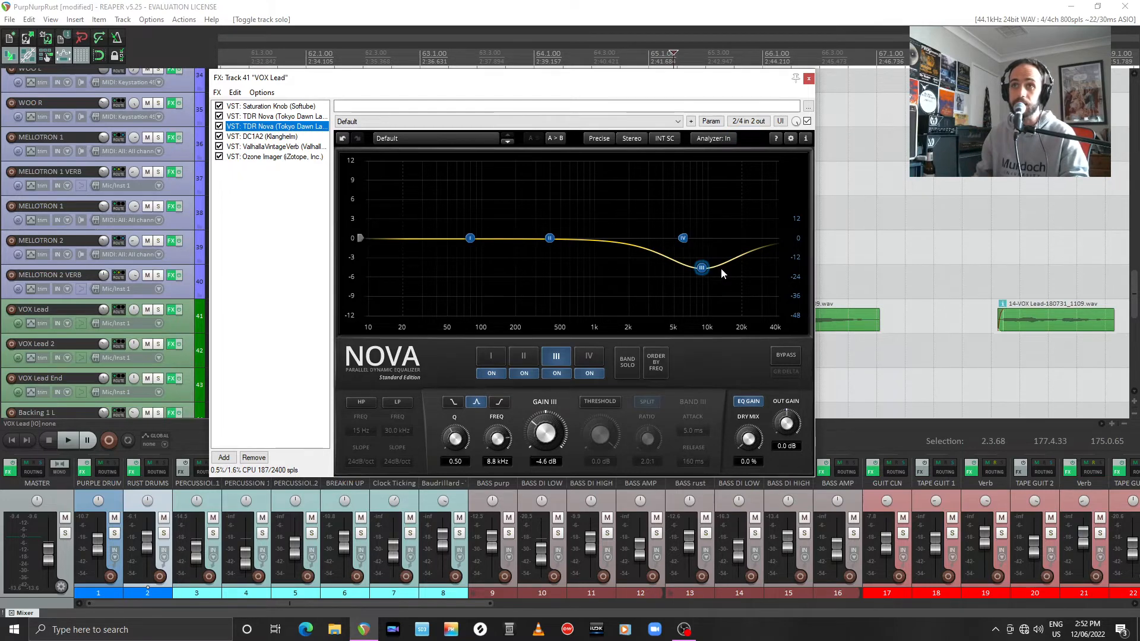
{"action": "left_click", "coordinate": [284, 137]}
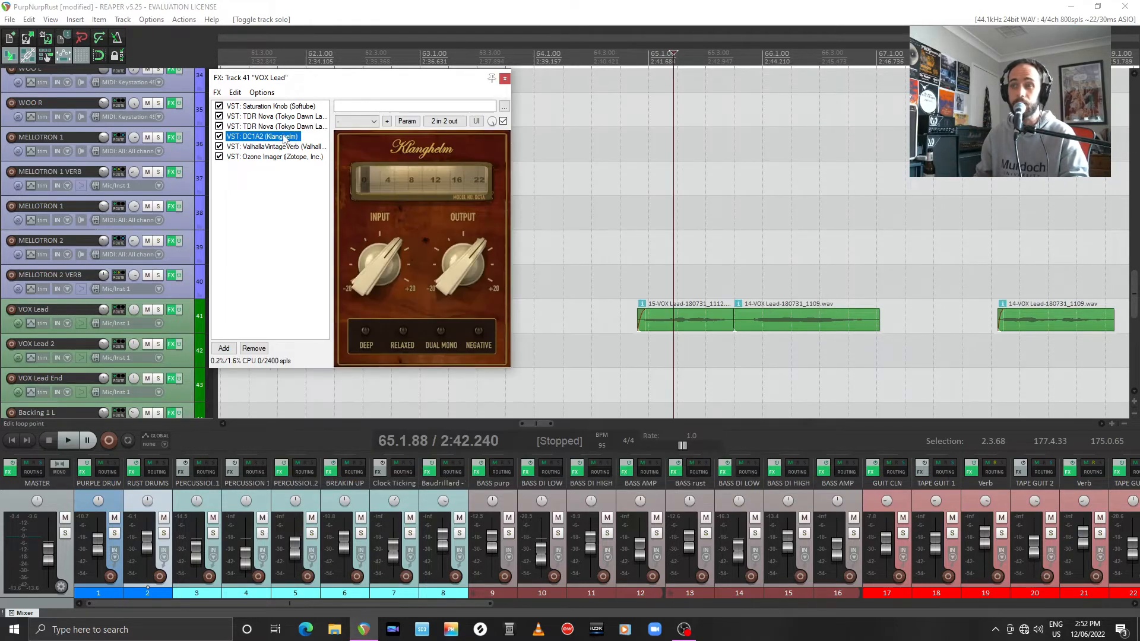
{"action": "key", "text": "space"}
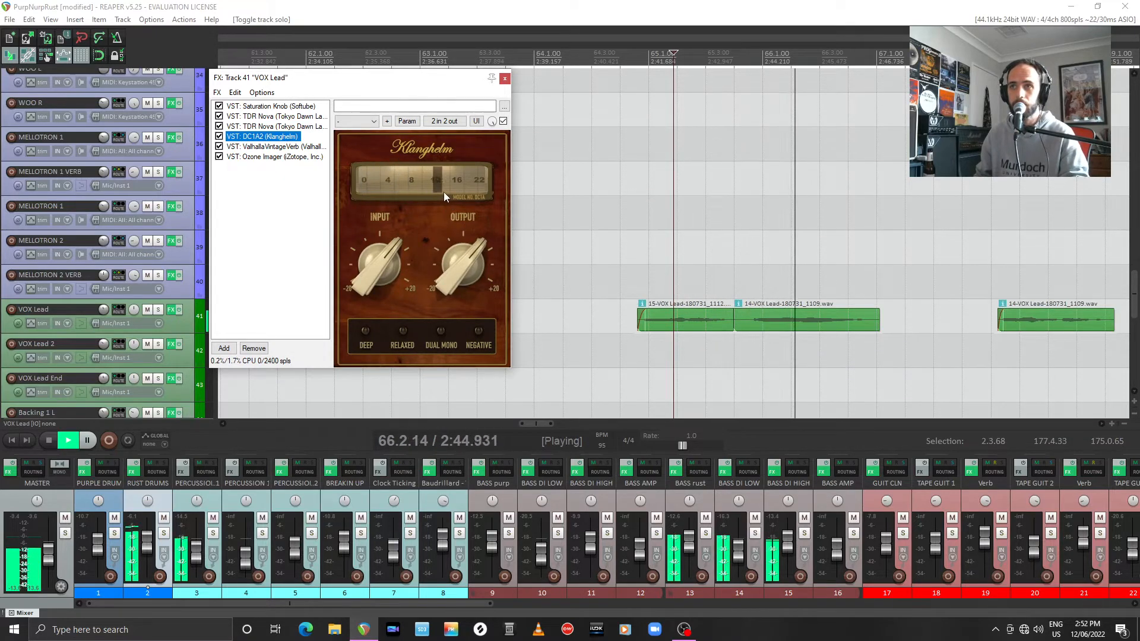
{"action": "key", "text": "space"}
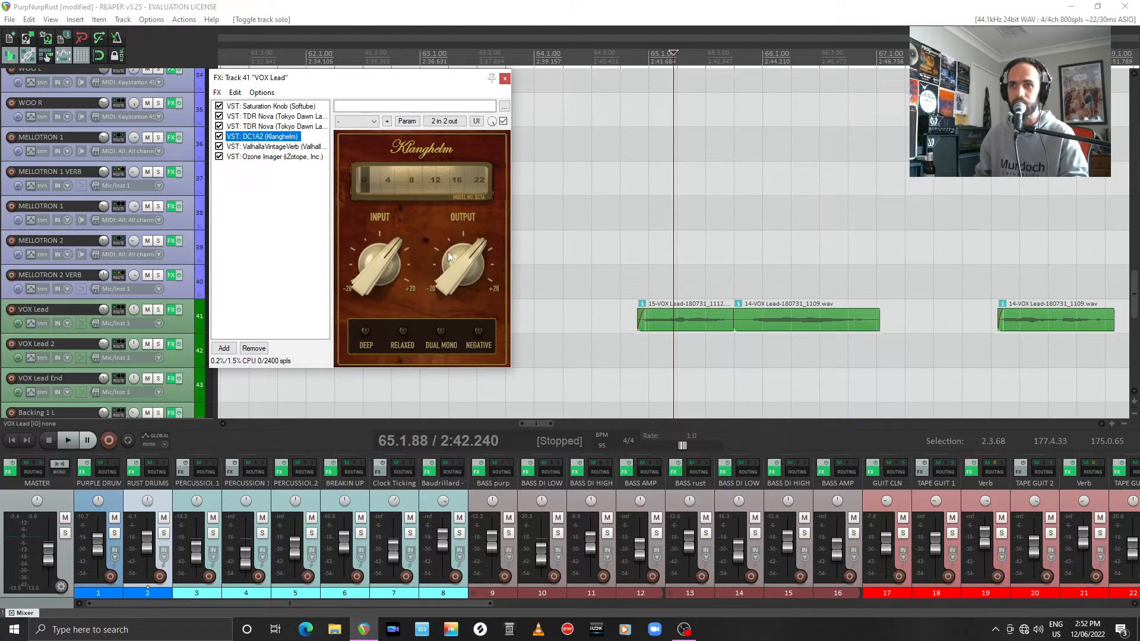
Step: Review VOX Lead's ValhallaVintageVerb and Ozone Imager, play the mix to watch the stereo image, and close the effects chain
{"action": "left_click", "coordinate": [271, 149]}
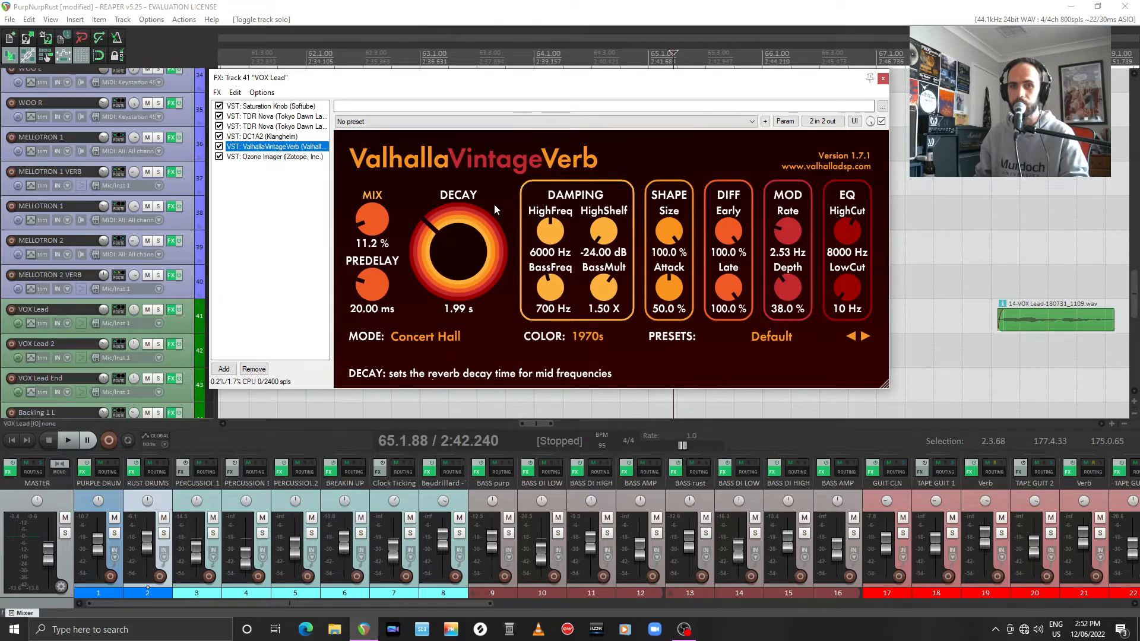
{"action": "left_click", "coordinate": [286, 157]}
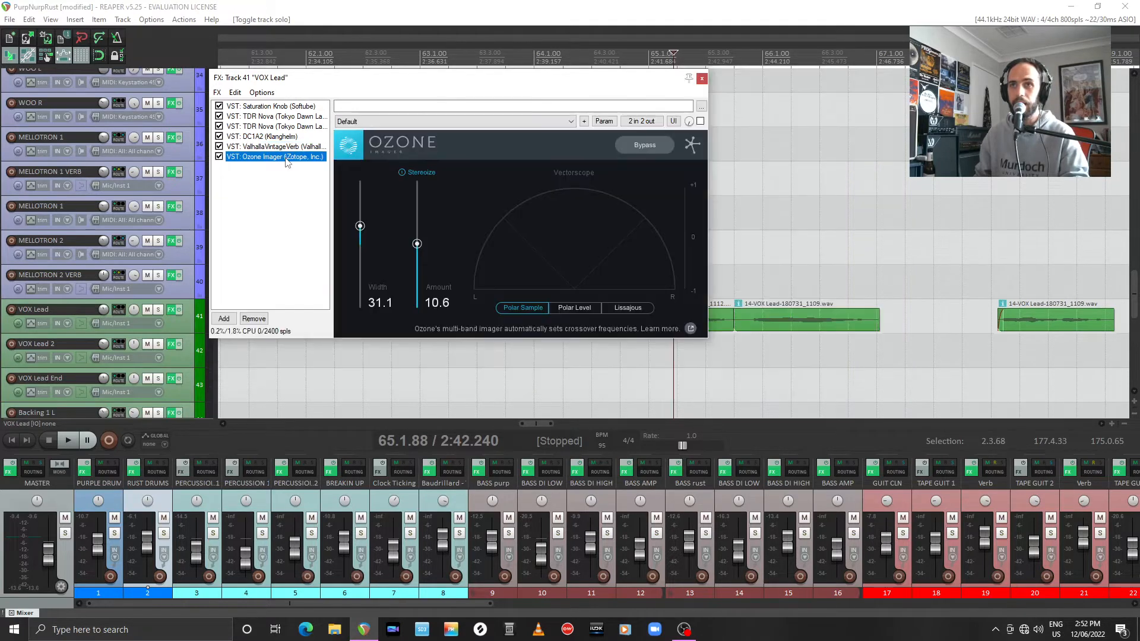
{"action": "key", "text": "space"}
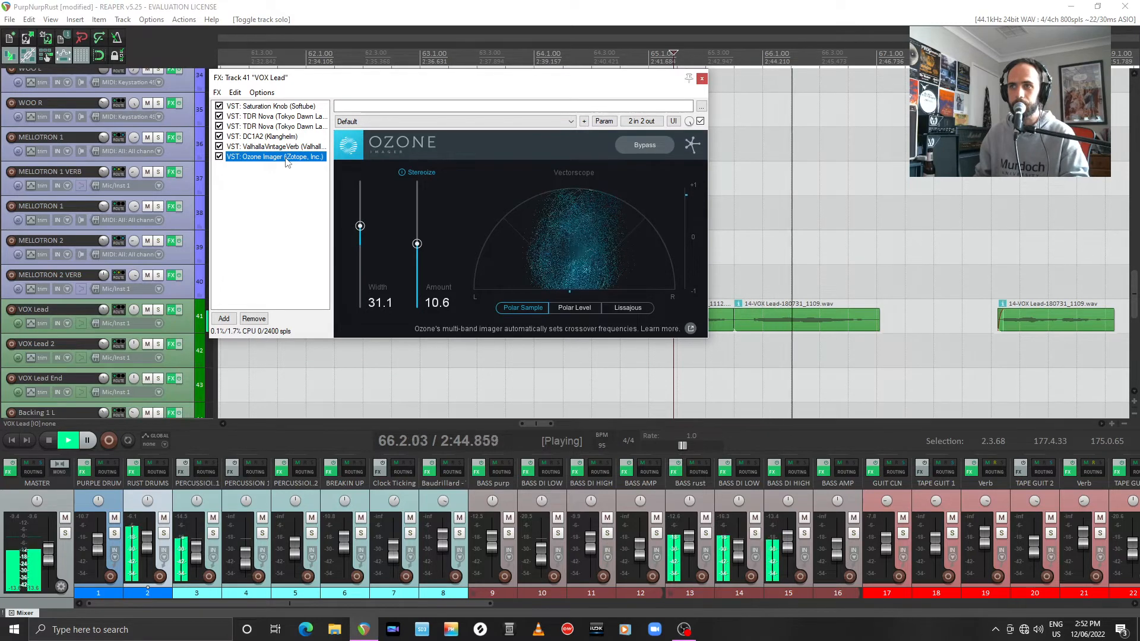
{"action": "key", "text": "space"}
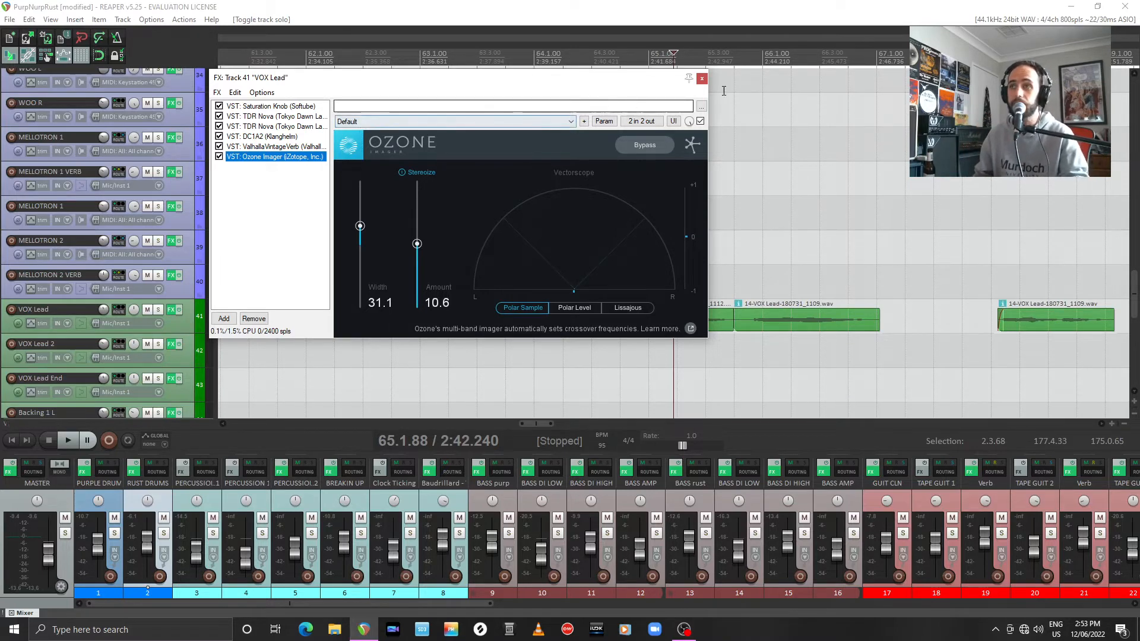
{"action": "left_click", "coordinate": [702, 79]}
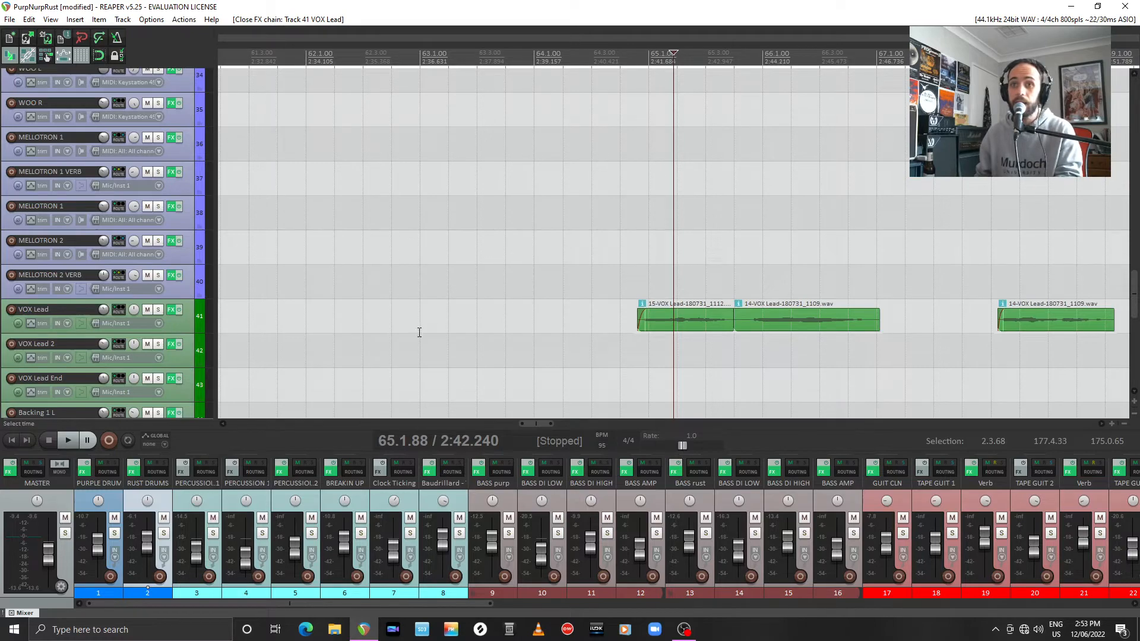
Step: Play the full mix from about bar 70 through the short MELLOTRON 1 clip on track 38, and stop playback
{"action": "scroll", "coordinate": [298, 326], "scroll_direction": "down", "scroll_amount": 5}
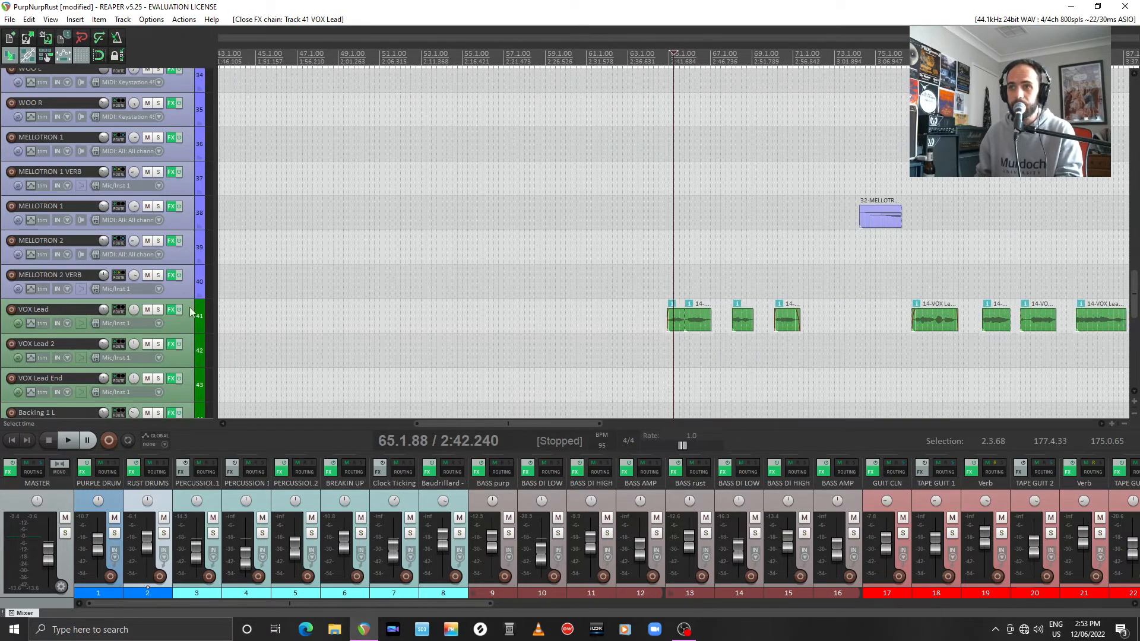
{"action": "scroll", "coordinate": [128, 319], "scroll_direction": "down", "scroll_amount": 2}
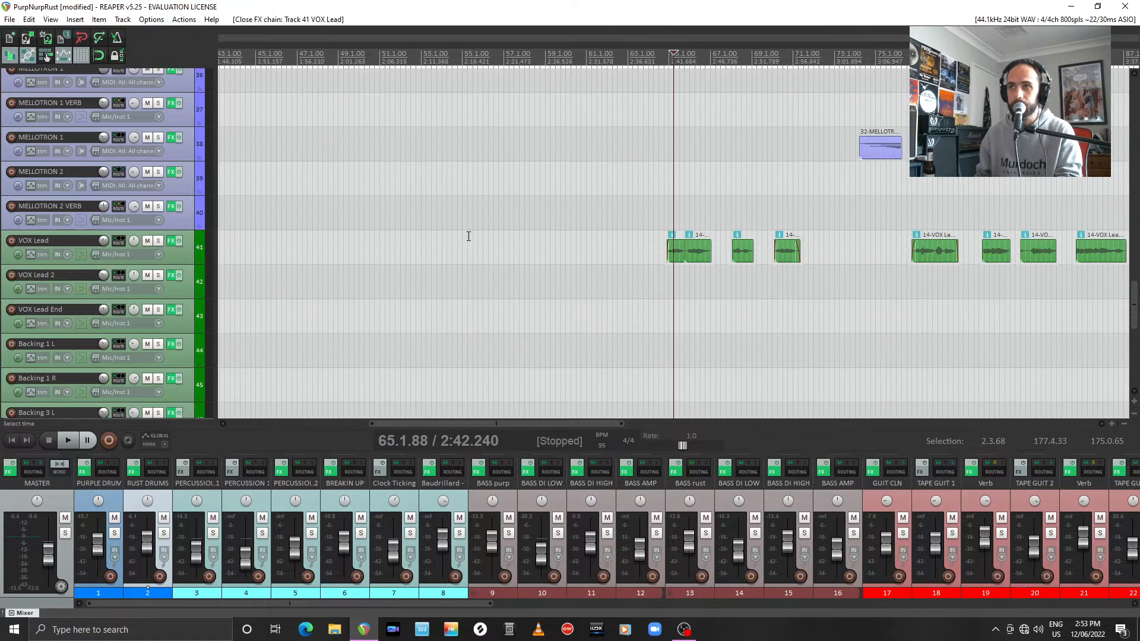
{"action": "scroll", "coordinate": [710, 109], "scroll_direction": "down", "scroll_amount": 2}
{"action": "scroll", "coordinate": [54, 239], "scroll_direction": "up", "scroll_amount": 5}
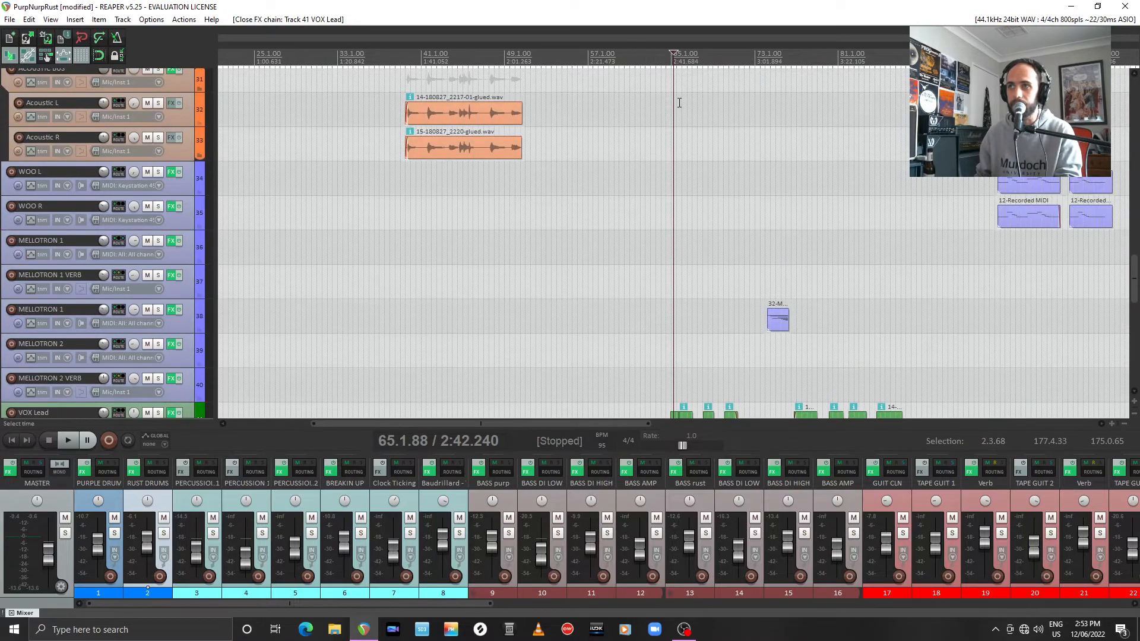
{"action": "left_click", "coordinate": [728, 56]}
{"action": "key", "text": "space"}
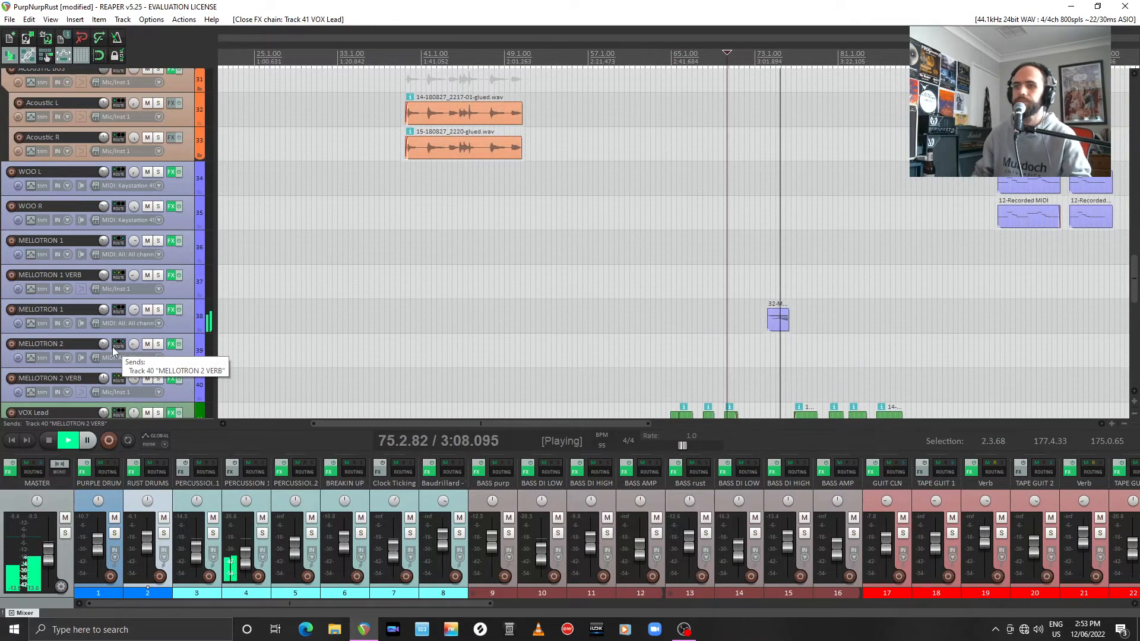
{"action": "key", "text": "space"}
Step: Audition MELLOTRON 1 on track 38 soloed from about bar 74, stop playback and unsolo the track
{"action": "left_click", "coordinate": [772, 67]}
{"action": "left_click", "coordinate": [767, 64]}
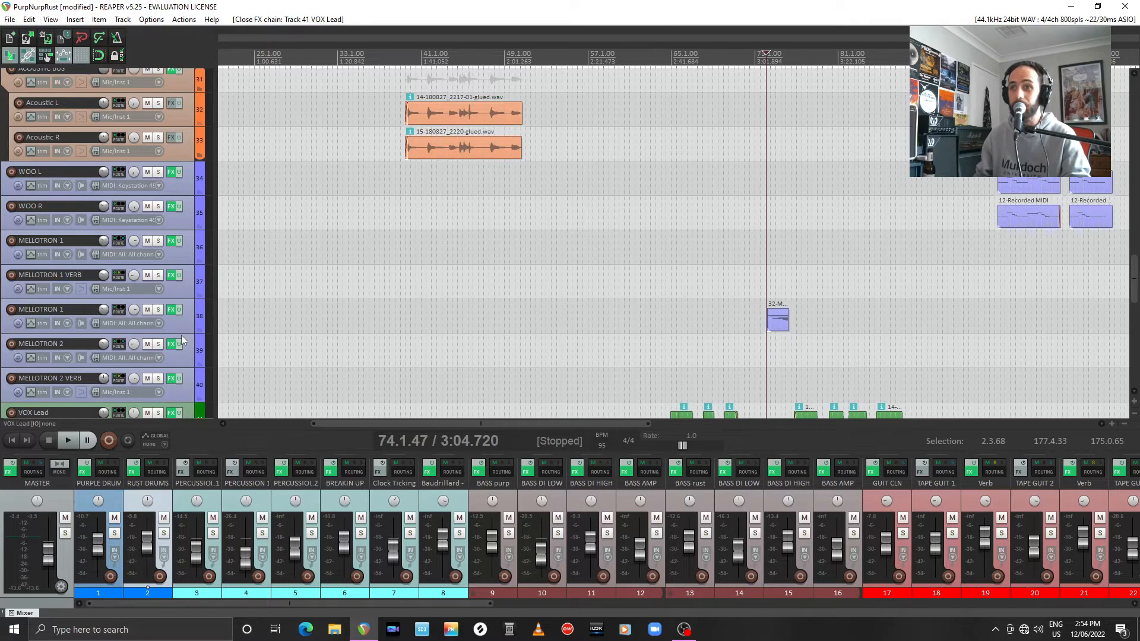
{"action": "left_click", "coordinate": [159, 309]}
{"action": "key", "text": "space"}
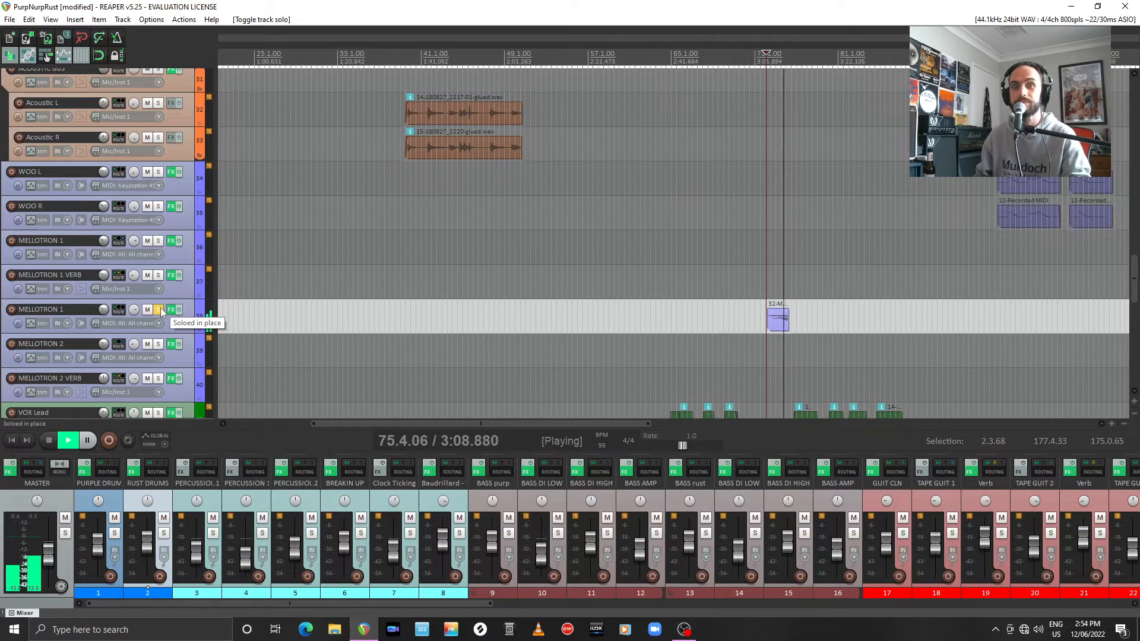
{"action": "key", "text": "space"}
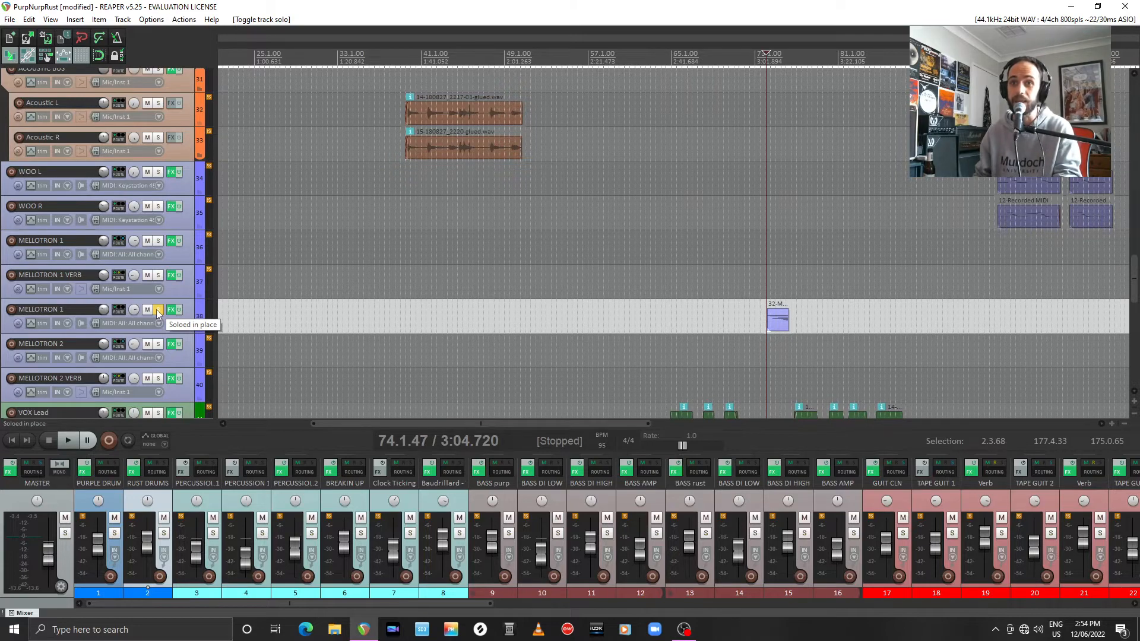
{"action": "left_click", "coordinate": [159, 312]}
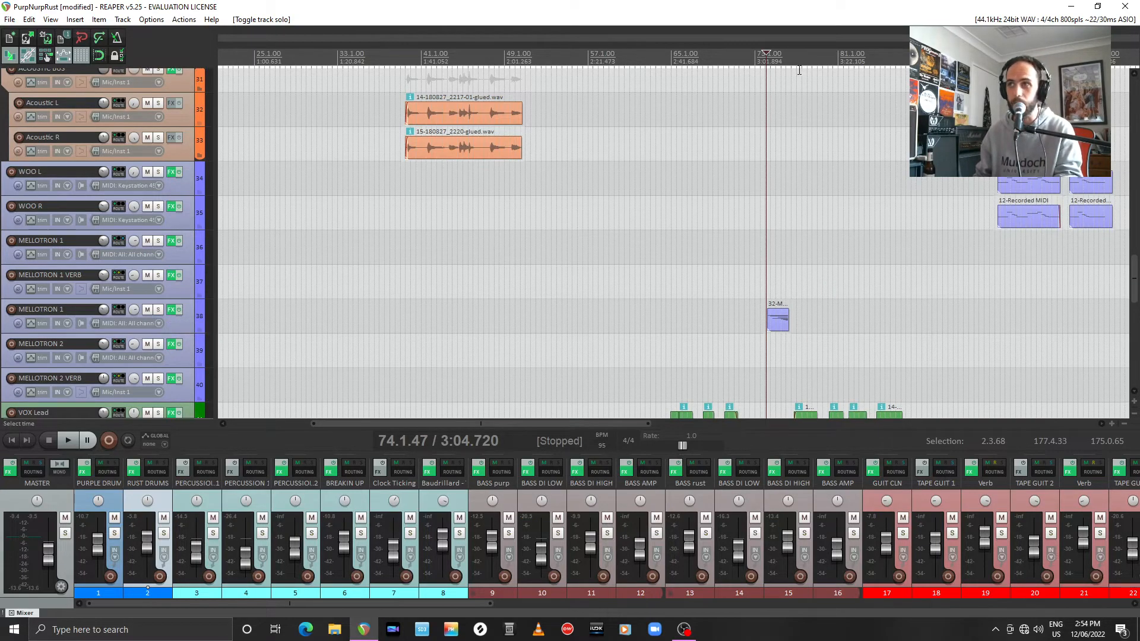
Step: Move the play position to about bar 88 and play the mix through the backing vocal clips, then stop playback
{"action": "scroll", "coordinate": [799, 70], "scroll_direction": "down", "scroll_amount": 5}
{"action": "left_click_drag", "start_coordinate": [765, 53], "coordinate": [913, 53]}
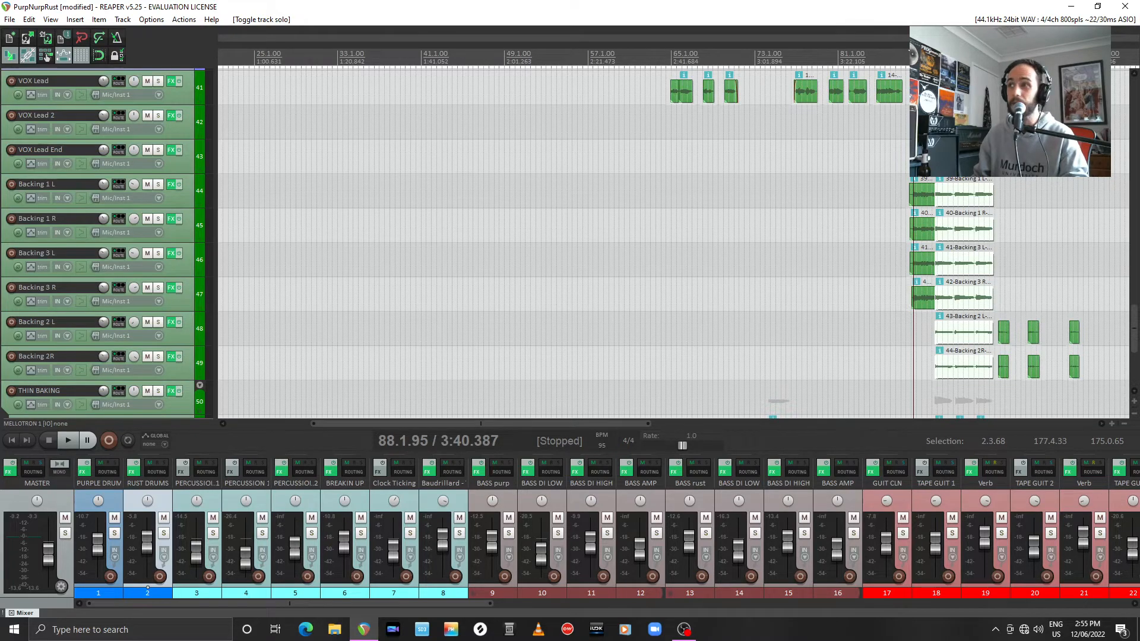
{"action": "key", "text": "space"}
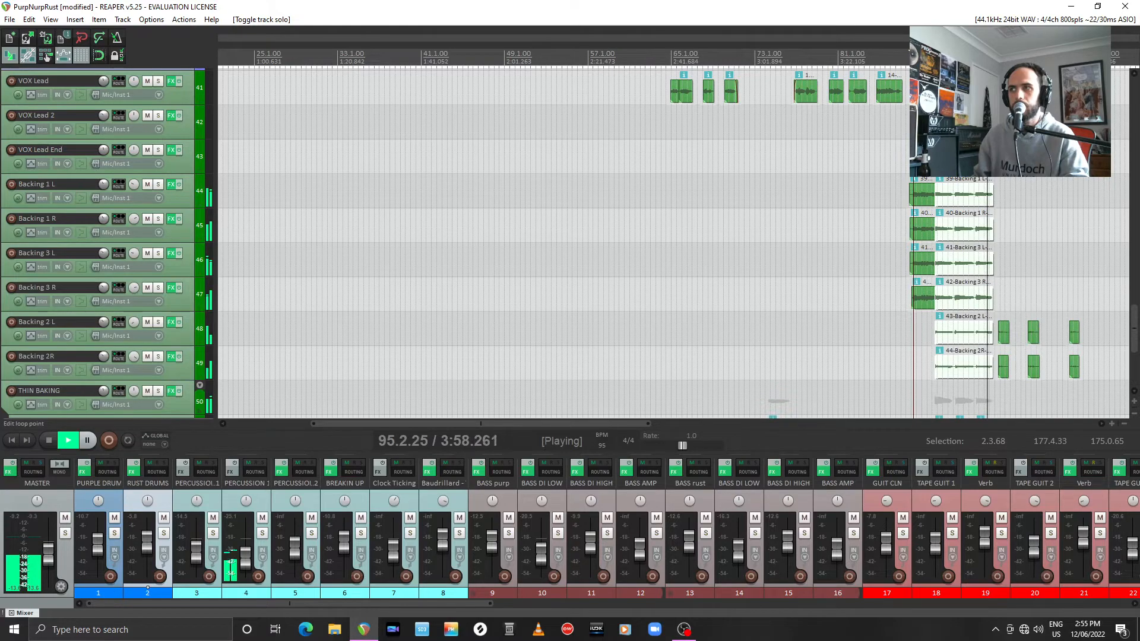
{"action": "key", "text": "space"}
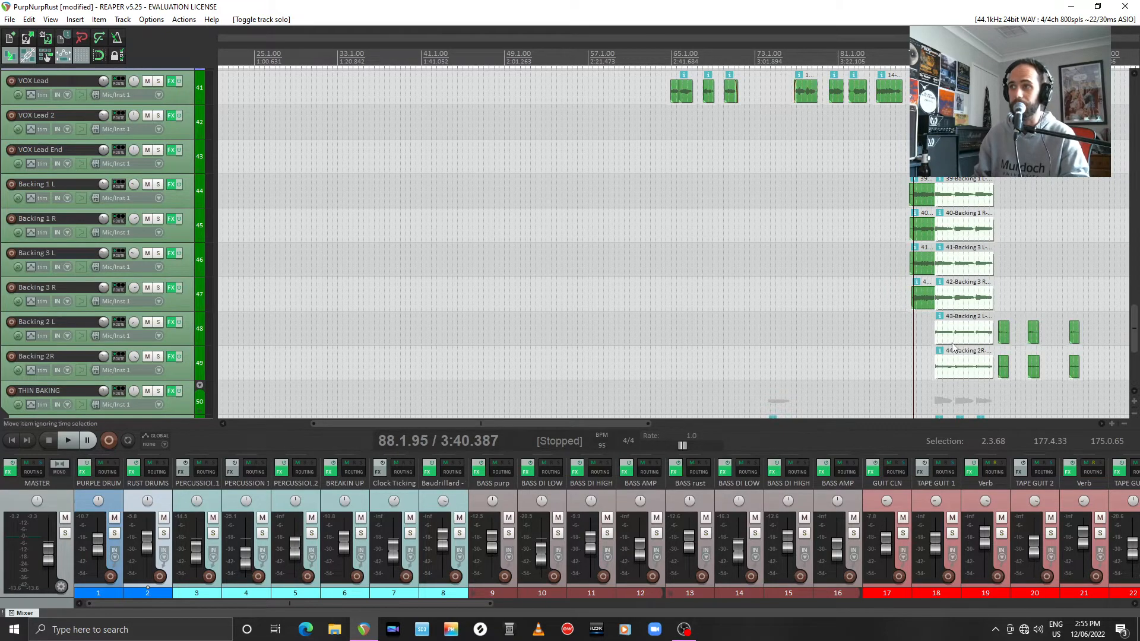
Step: Play the mix from about bar 90, briefly solo the PERCUSSION 1 lo track, unsolo it and stop playback
{"action": "left_click", "coordinate": [938, 56]}
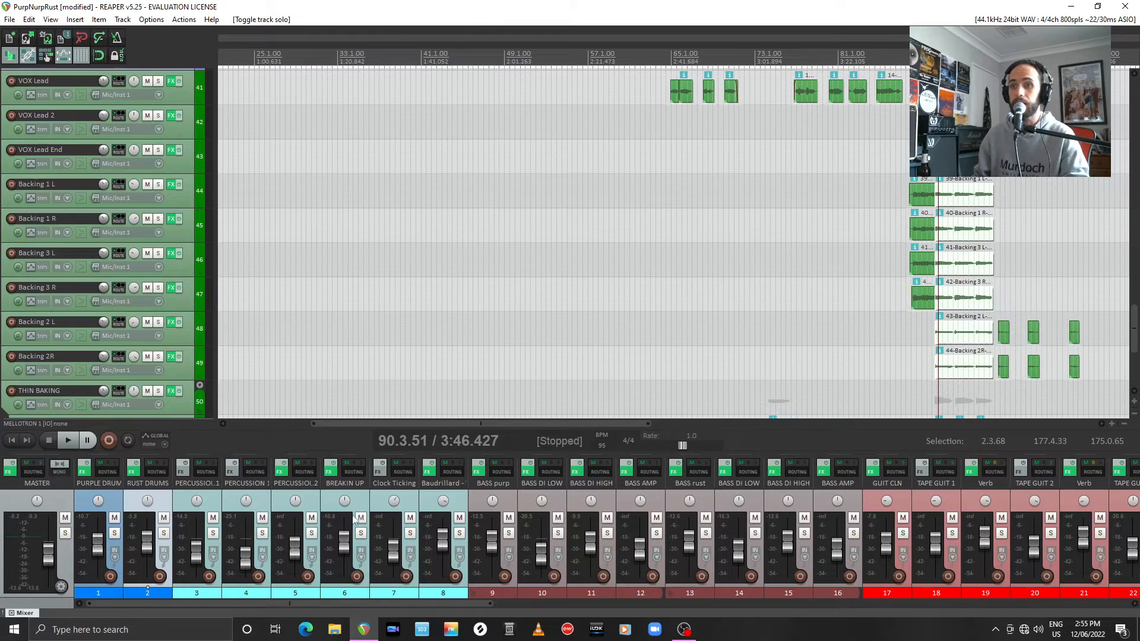
{"action": "key", "text": "space"}
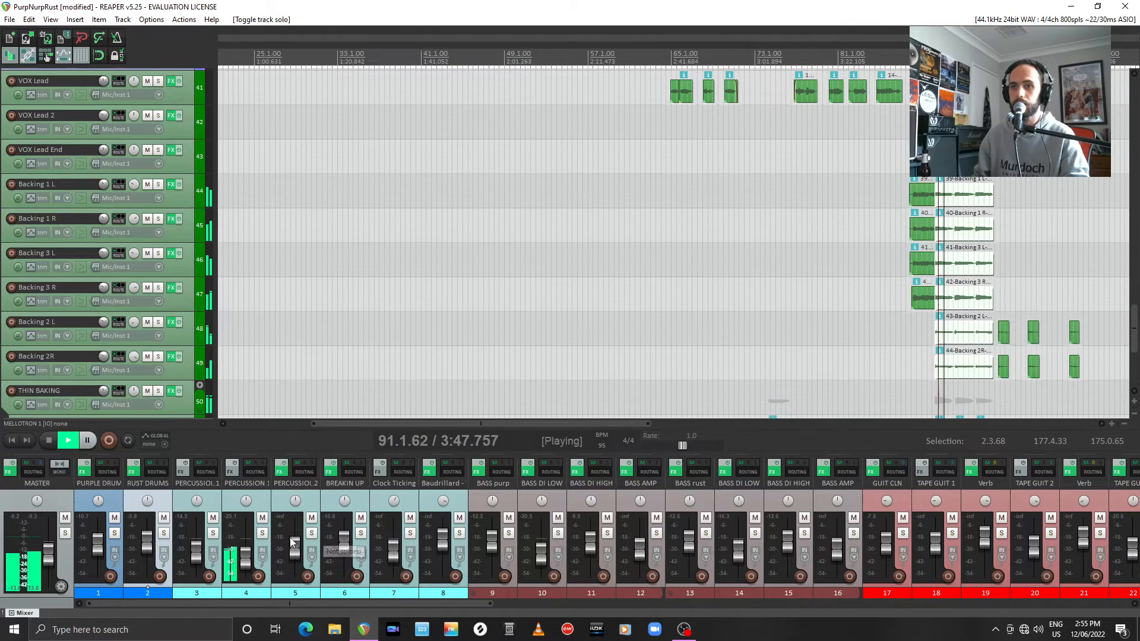
{"action": "left_click", "coordinate": [262, 533]}
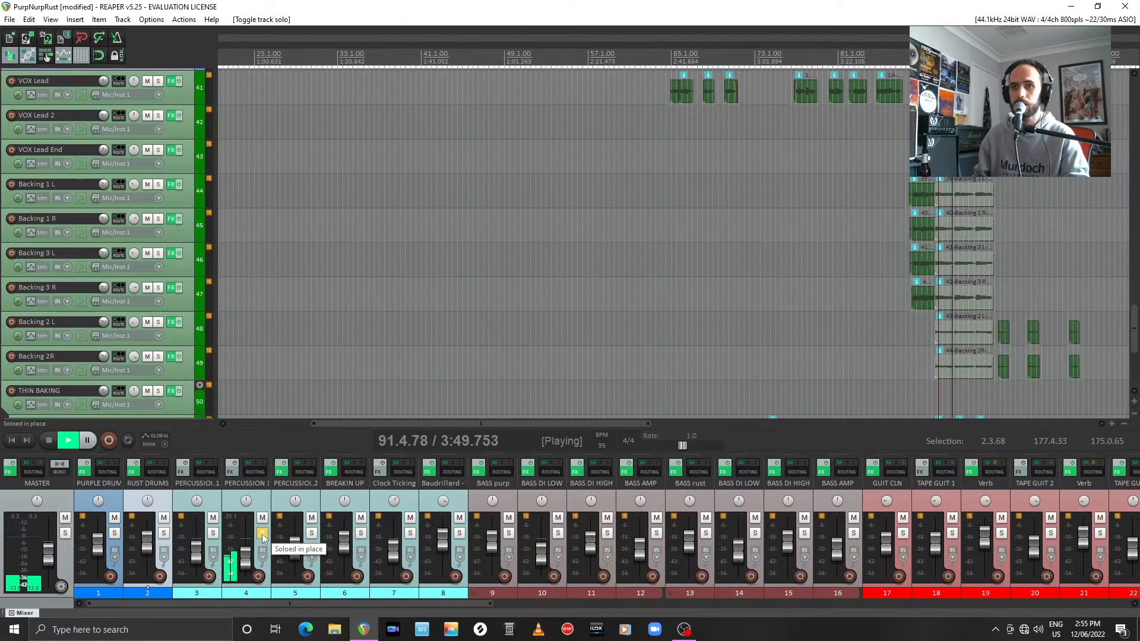
{"action": "left_click", "coordinate": [262, 533]}
{"action": "key", "text": "space"}
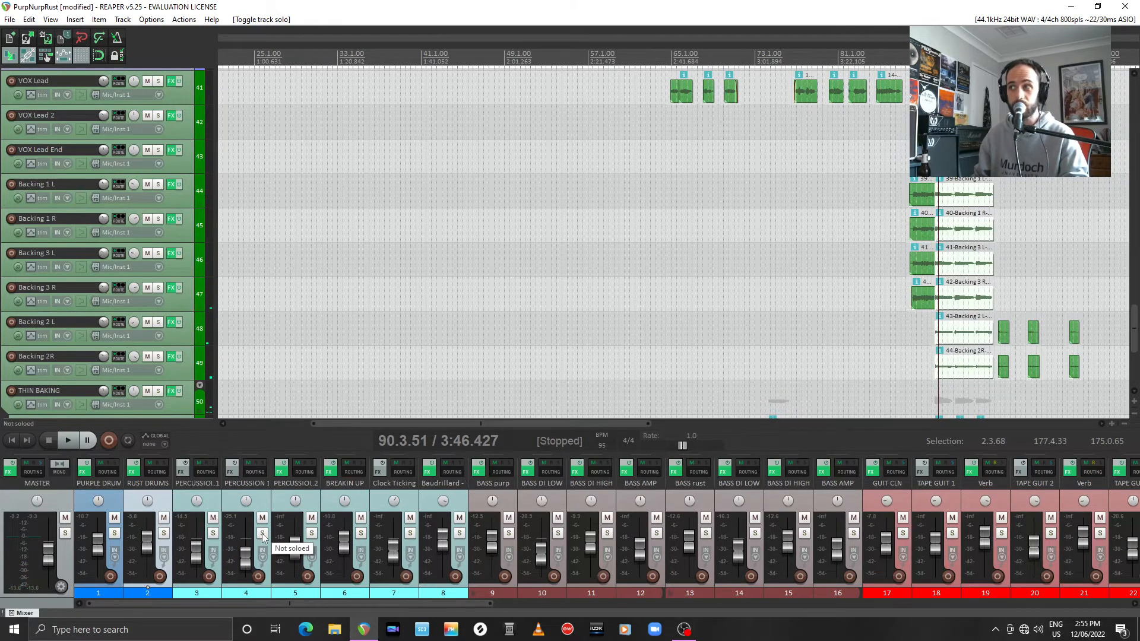
Step: Play the full mix from about bar 103 through the TAPE GUIT 1 and TAPE GUIT 2 entries, and stop playback
{"action": "scroll", "coordinate": [101, 307], "scroll_direction": "up", "scroll_amount": 2}
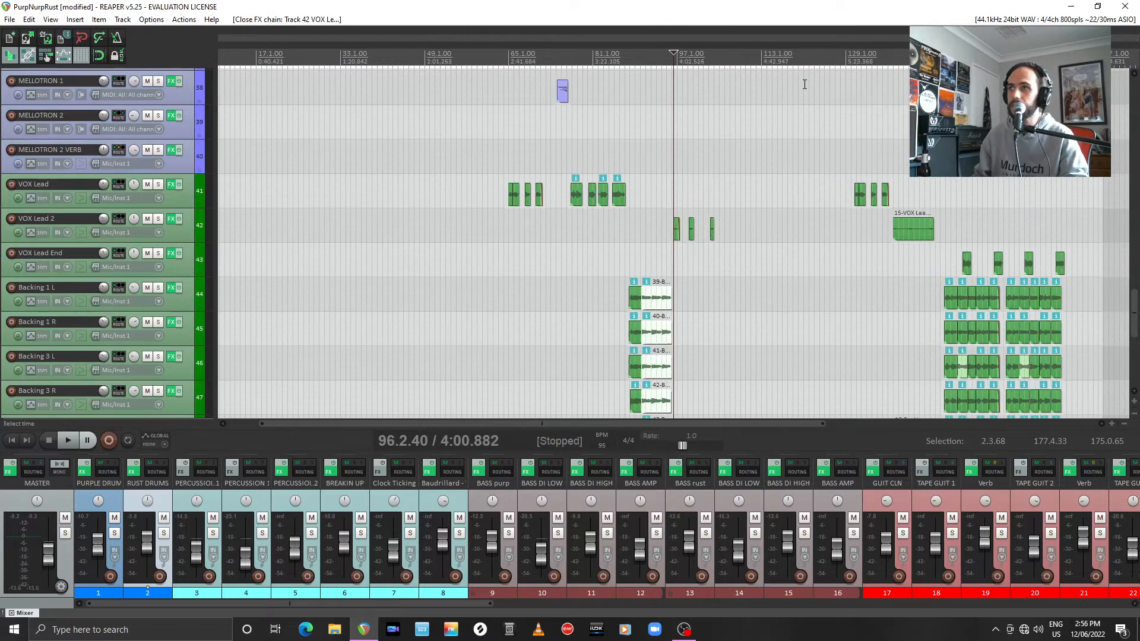
{"action": "left_click_drag", "start_coordinate": [1128, 314], "coordinate": [1135, 281]}
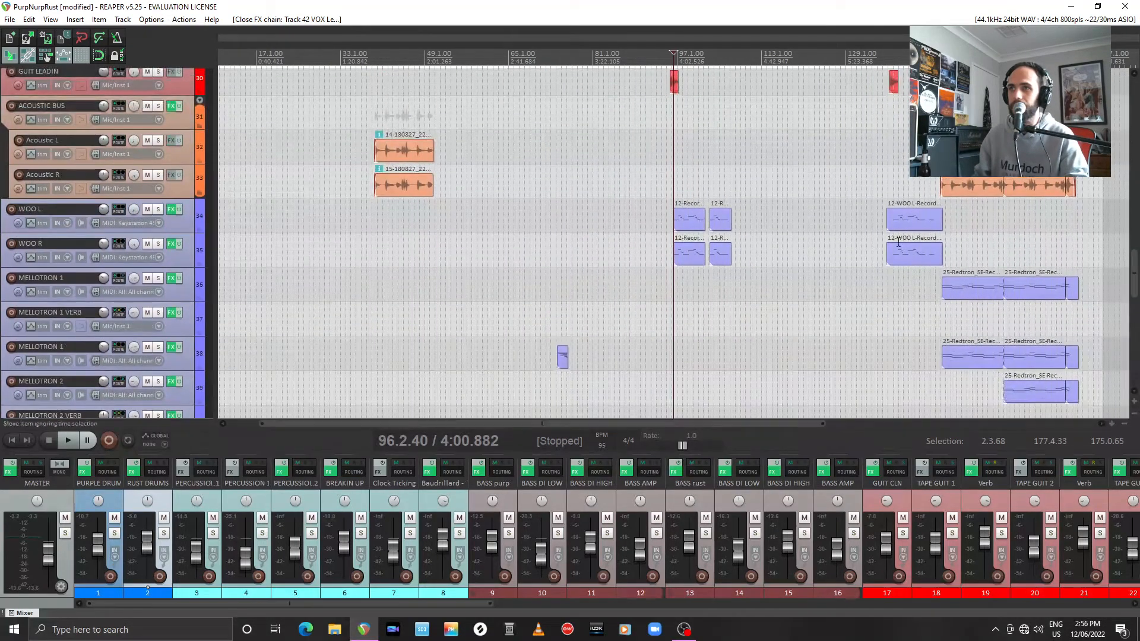
{"action": "key", "text": "space"}
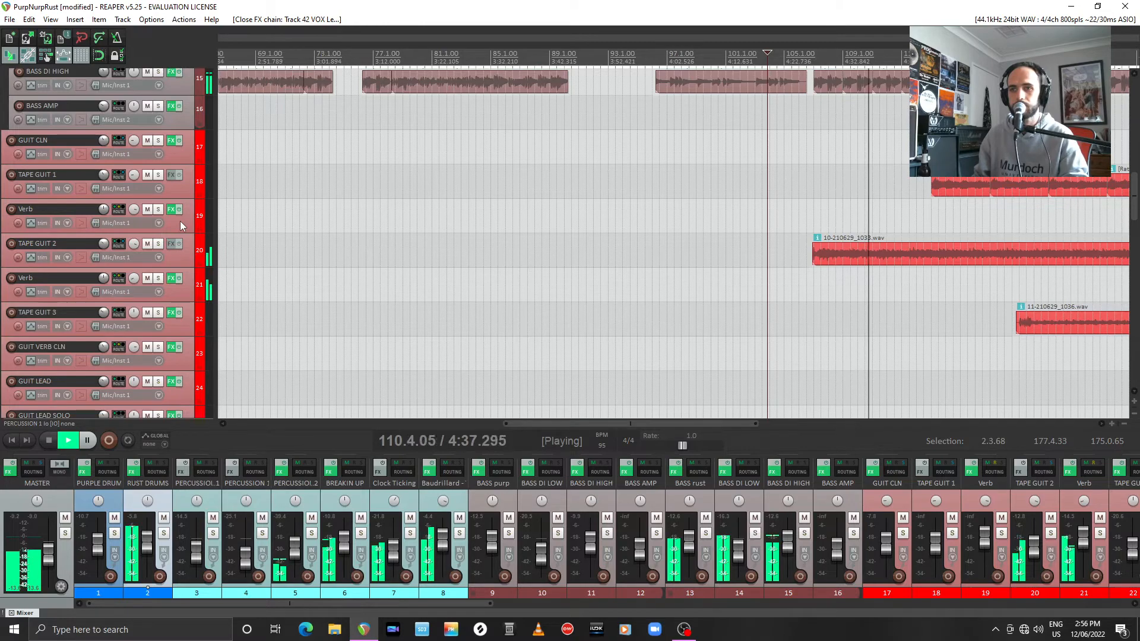
{"action": "scroll", "coordinate": [252, 185], "scroll_direction": "down", "scroll_amount": 3}
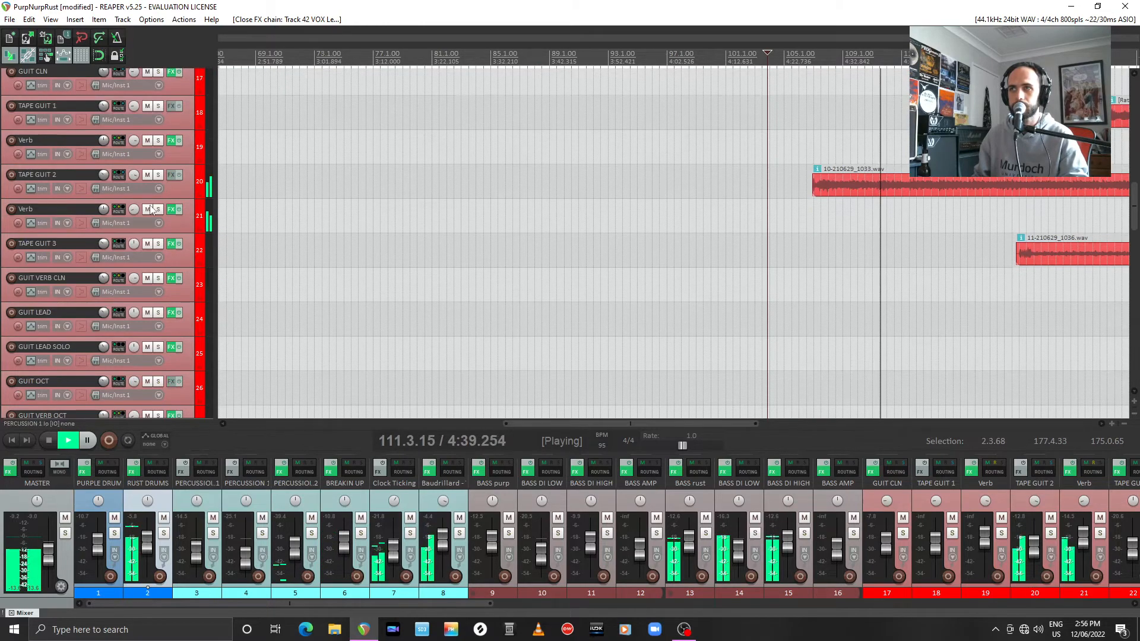
{"action": "scroll", "coordinate": [389, 171], "scroll_direction": "down", "scroll_amount": 2}
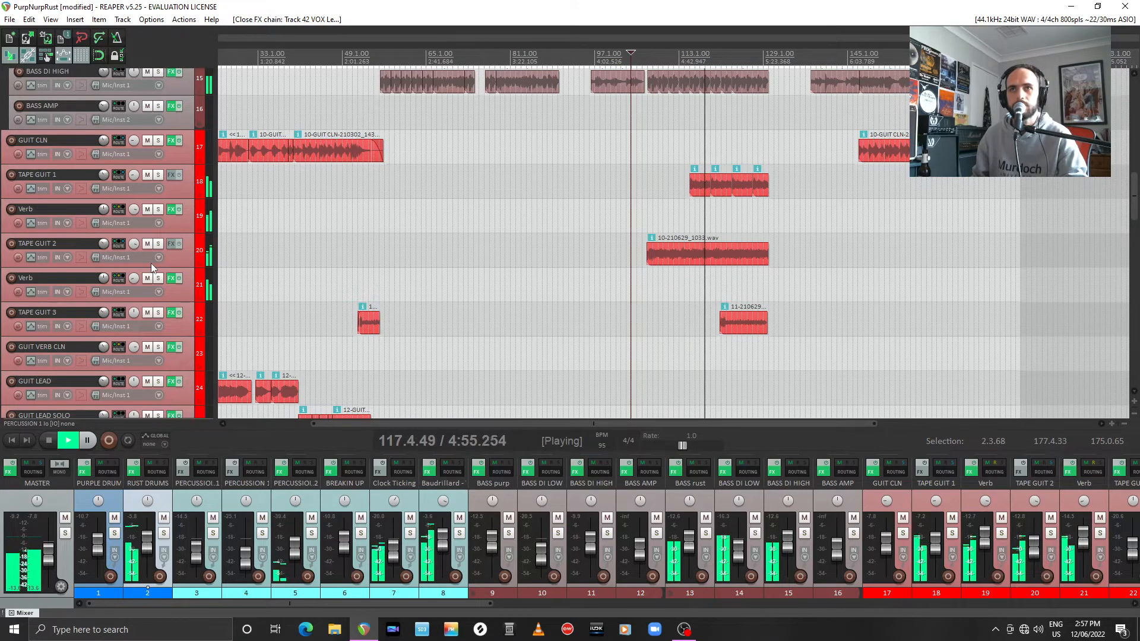
{"action": "key", "text": "space"}
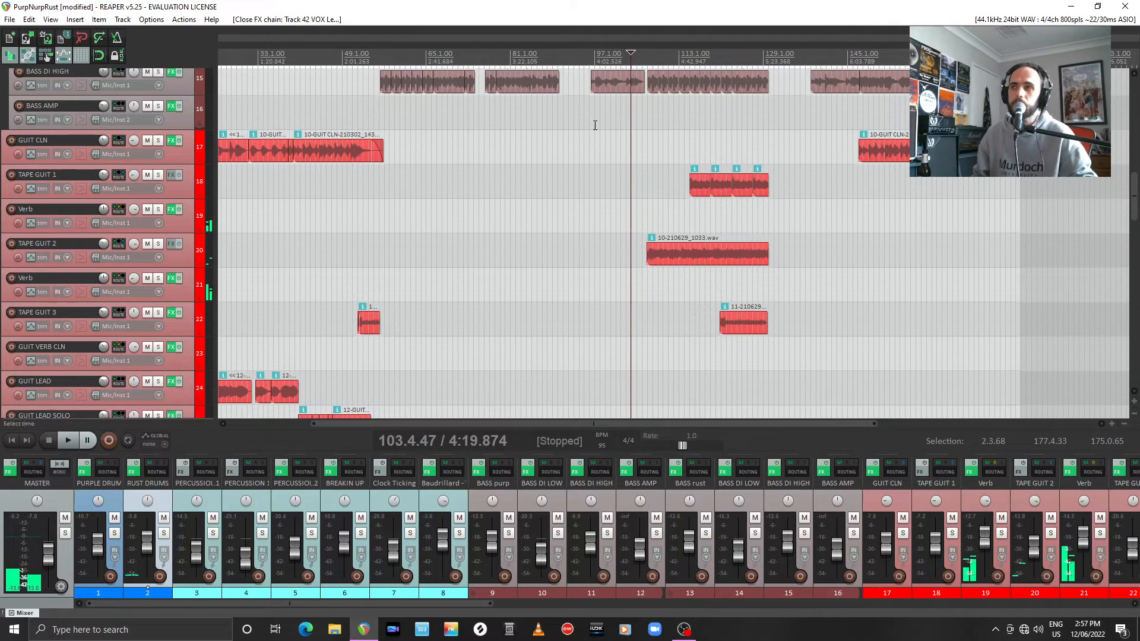
Step: Audition TAPE GUIT 2 soloed from about bar 108, and add TAPE GUIT 1 to the solo during playback
{"action": "left_click", "coordinate": [656, 56]}
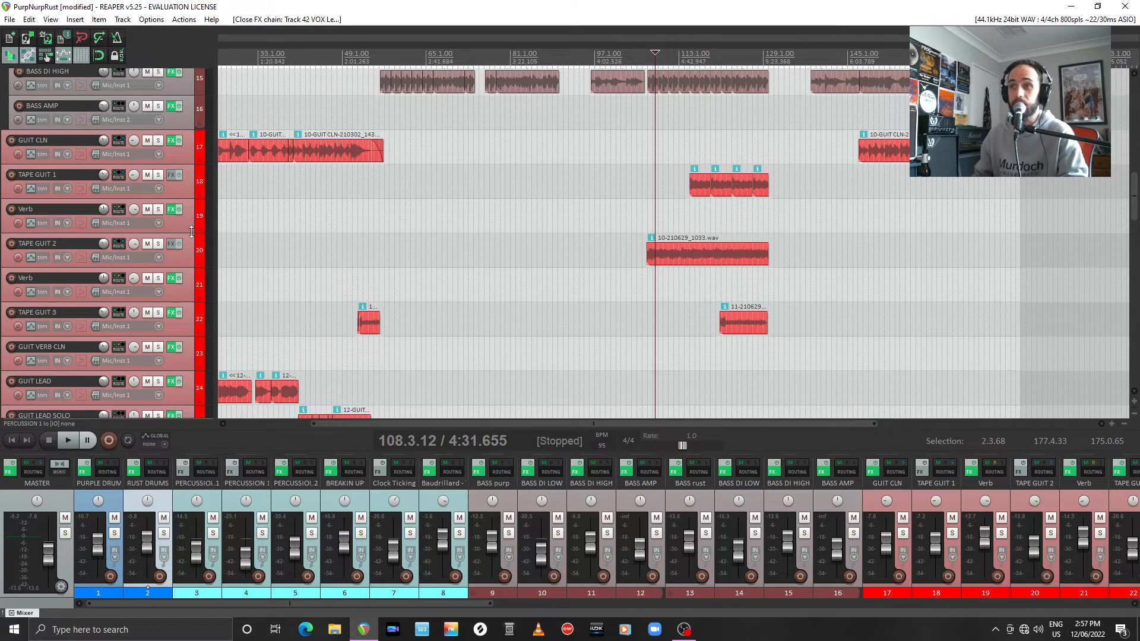
{"action": "left_click", "coordinate": [157, 244]}
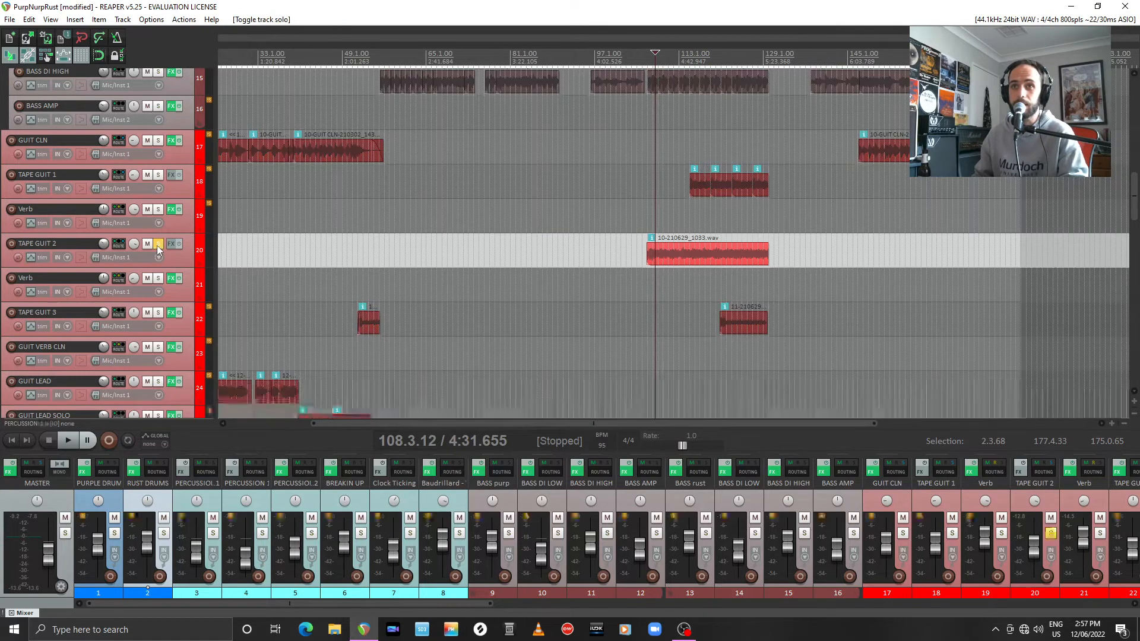
{"action": "key", "text": "space"}
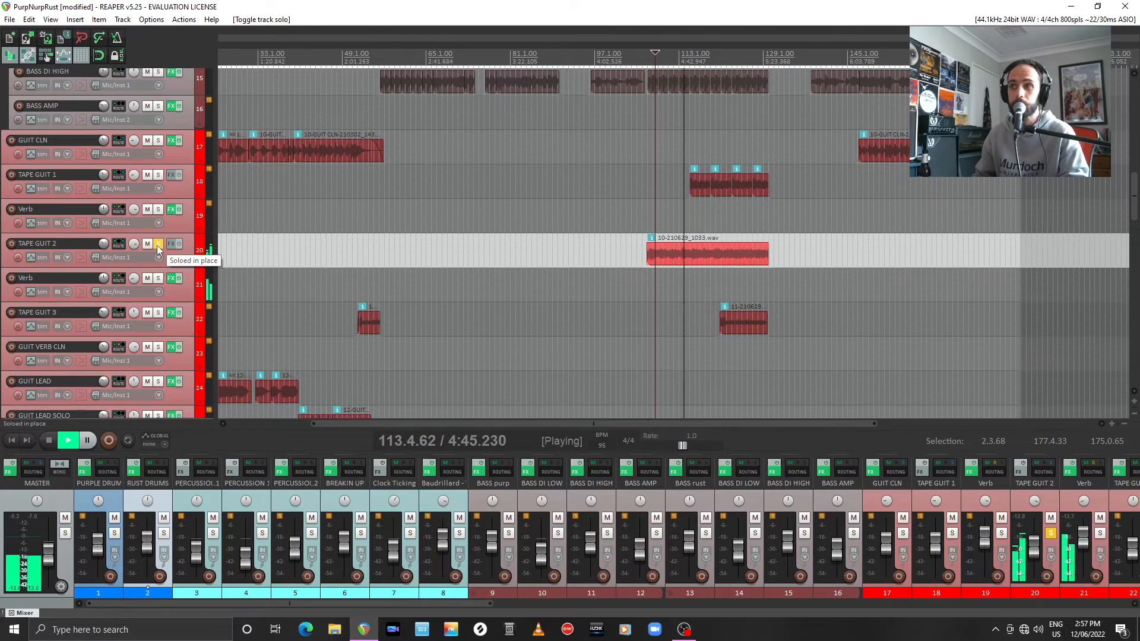
{"action": "left_click", "coordinate": [158, 175]}
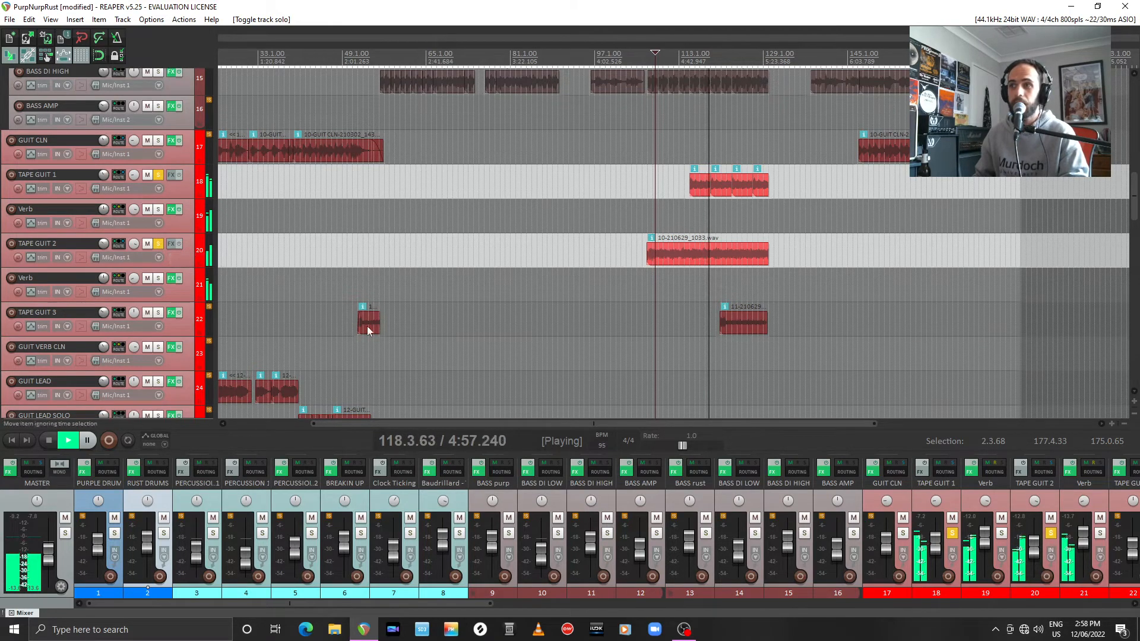
Step: Audition TAPE GUIT 3 from about bar 123, alone and together with TAPE GUIT 1 and 2, stop playback and unsolo all three
{"action": "left_click", "coordinate": [734, 58]}
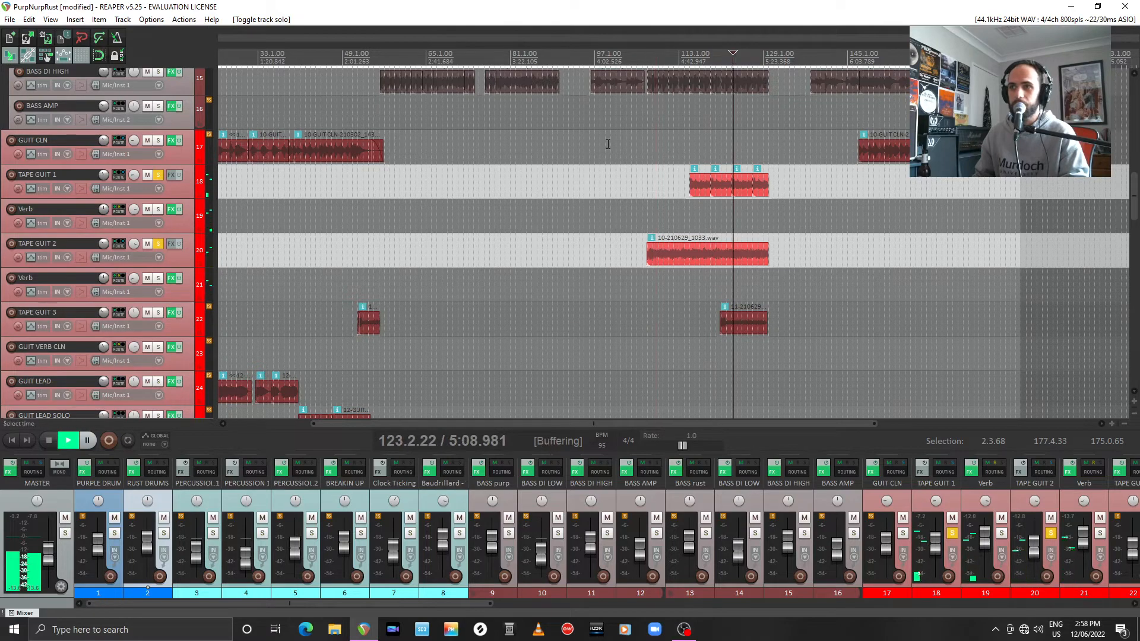
{"action": "left_click", "coordinate": [158, 312]}
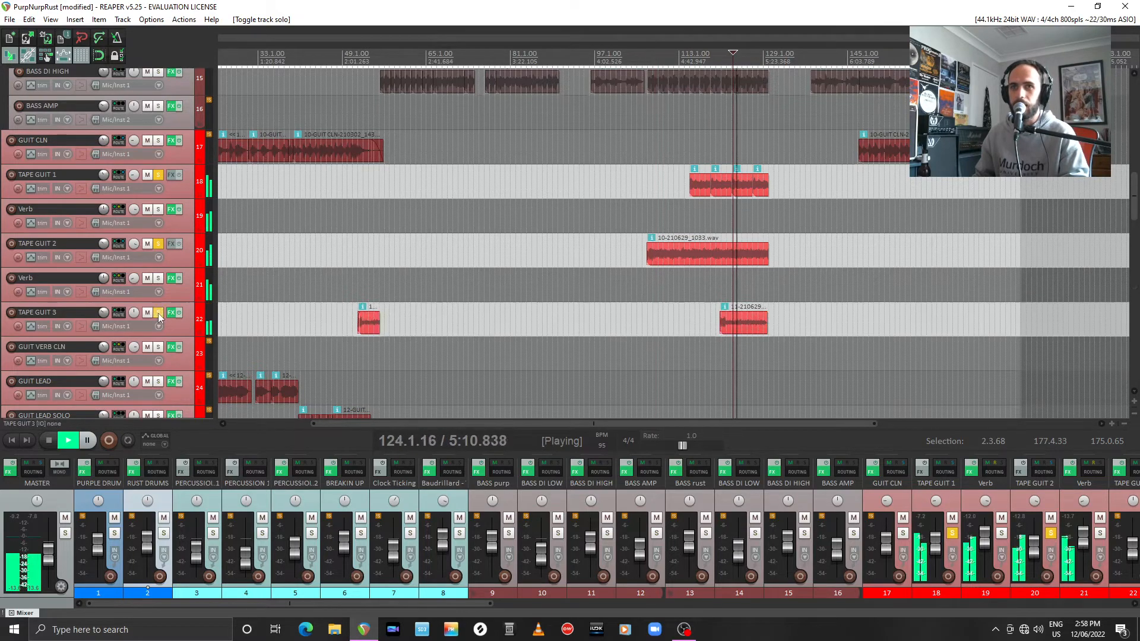
{"action": "left_click", "coordinate": [158, 244]}
{"action": "left_click", "coordinate": [159, 176]}
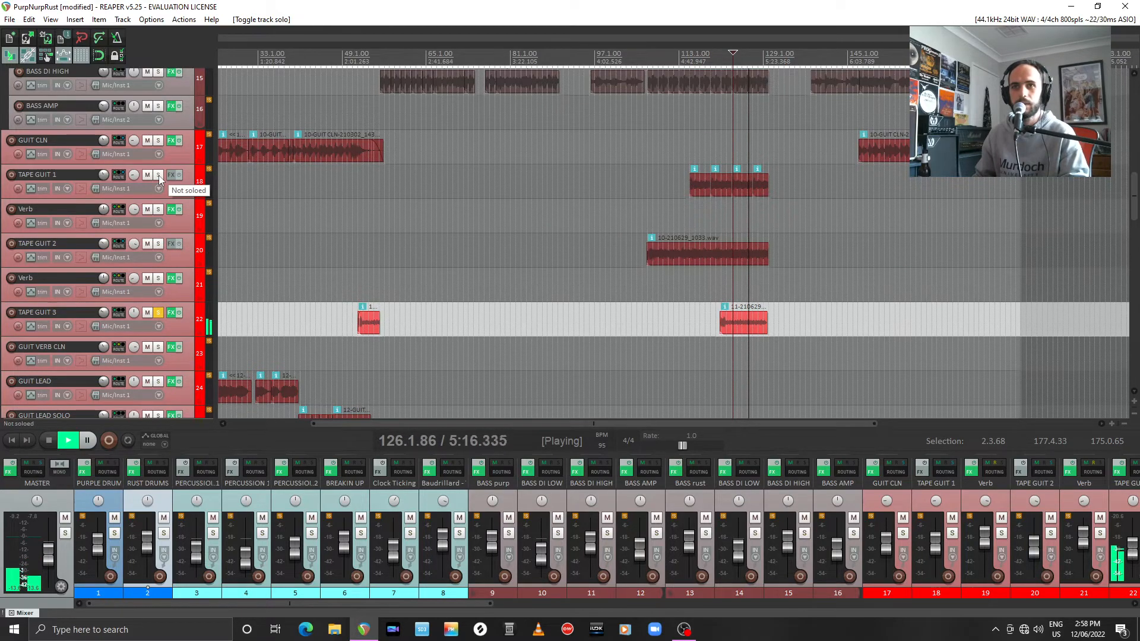
{"action": "left_click", "coordinate": [159, 175]}
{"action": "left_click", "coordinate": [159, 245]}
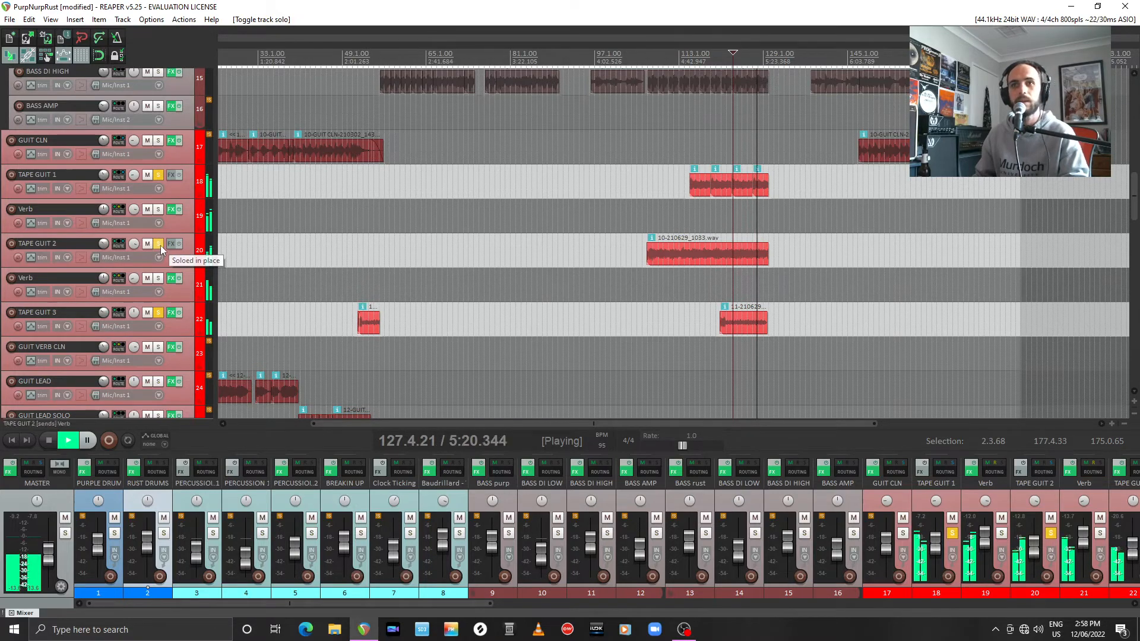
{"action": "key", "text": "space"}
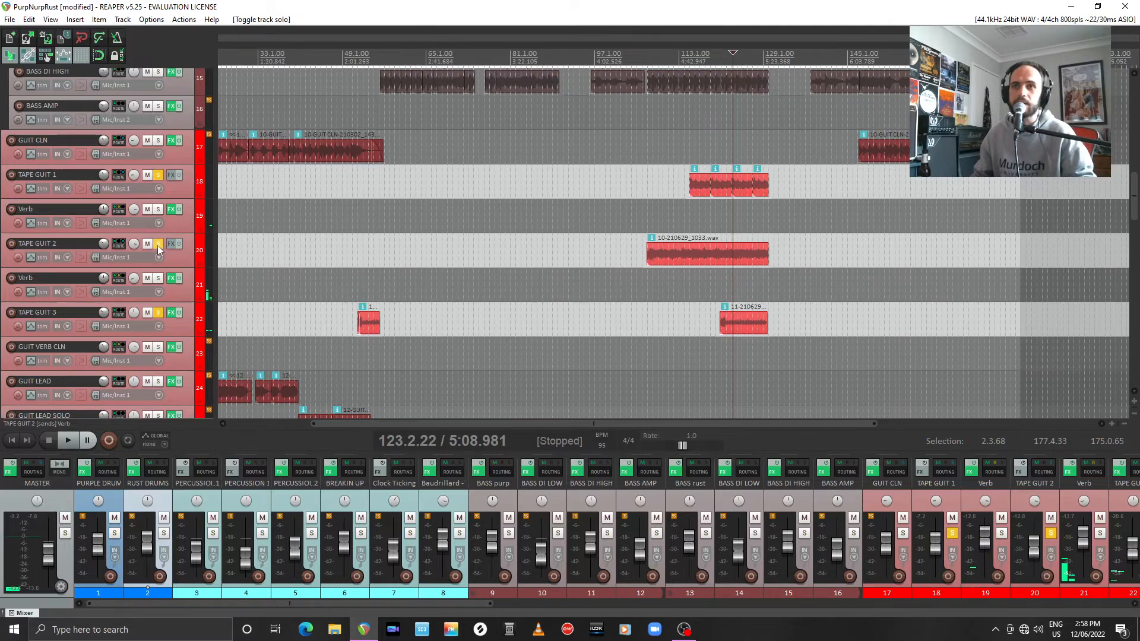
{"action": "left_click", "coordinate": [157, 244]}
{"action": "left_click", "coordinate": [156, 311]}
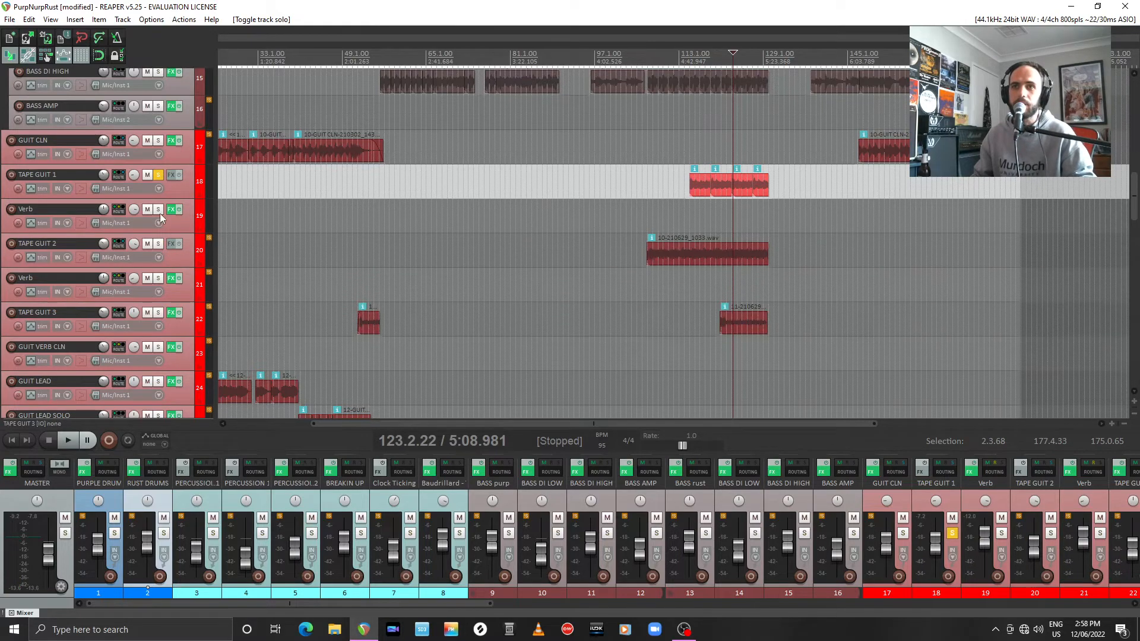
{"action": "left_click", "coordinate": [159, 175]}
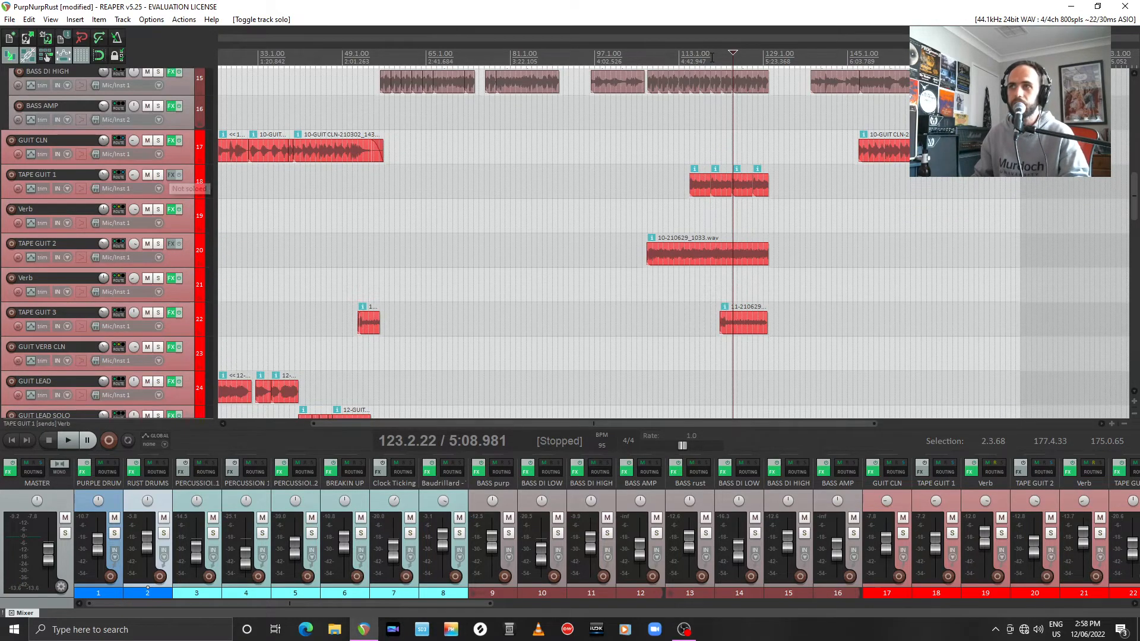
Step: Audition Clock Ticking from about bar 107 with and without RUST DRUMS, add the Baudrillard track to the solo, and stop playback
{"action": "left_click", "coordinate": [647, 57]}
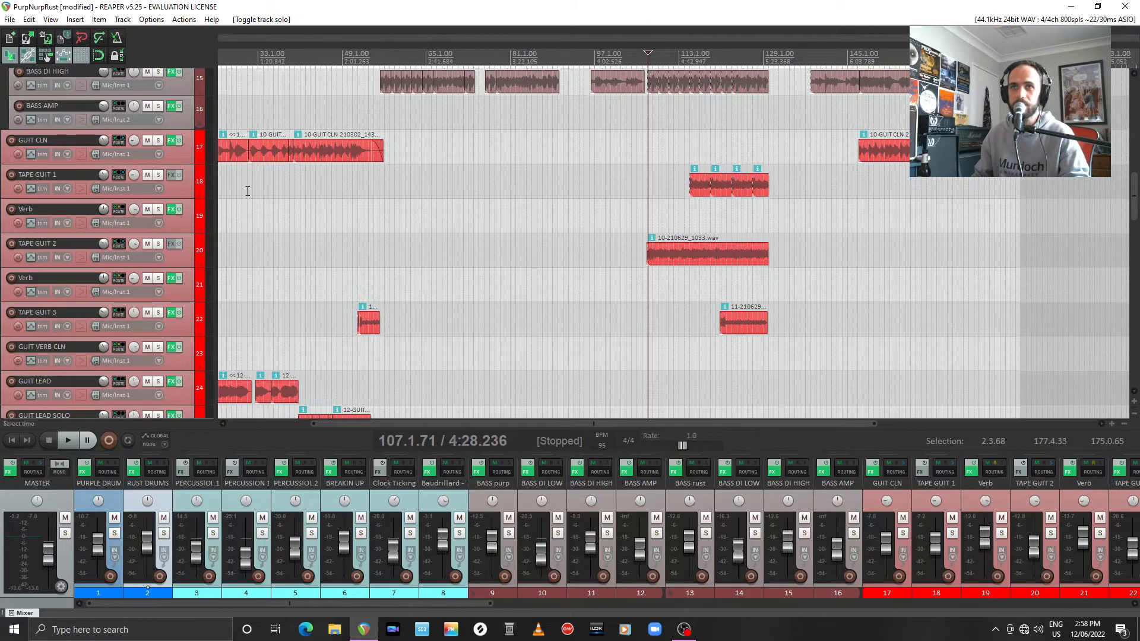
{"action": "scroll", "coordinate": [126, 219], "scroll_direction": "up", "scroll_amount": 12}
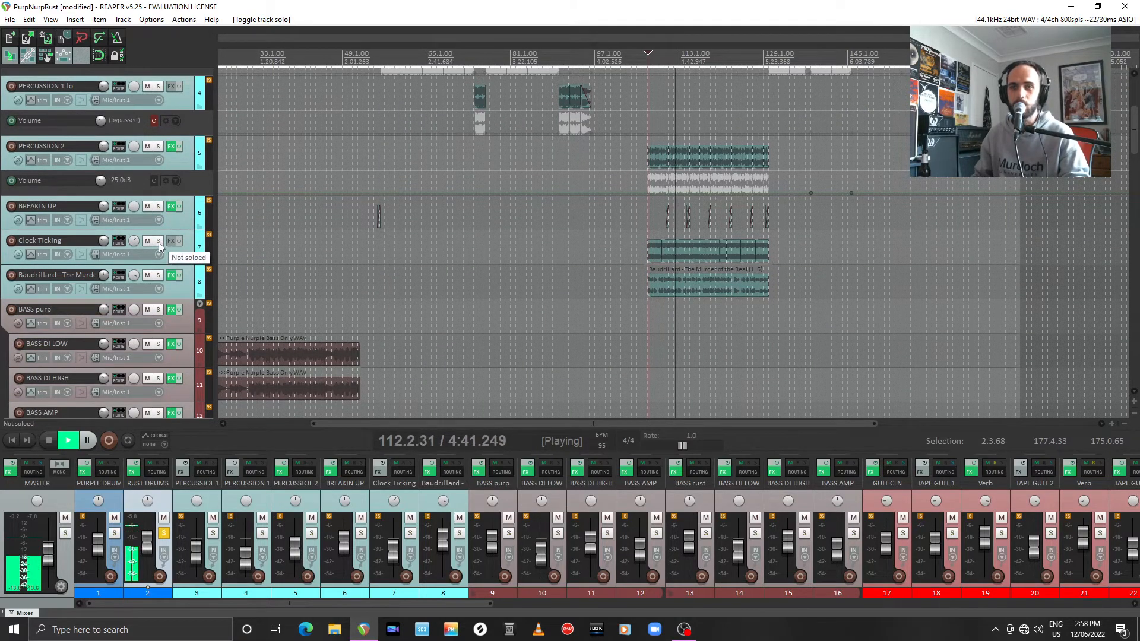
{"action": "left_click", "coordinate": [158, 240]}
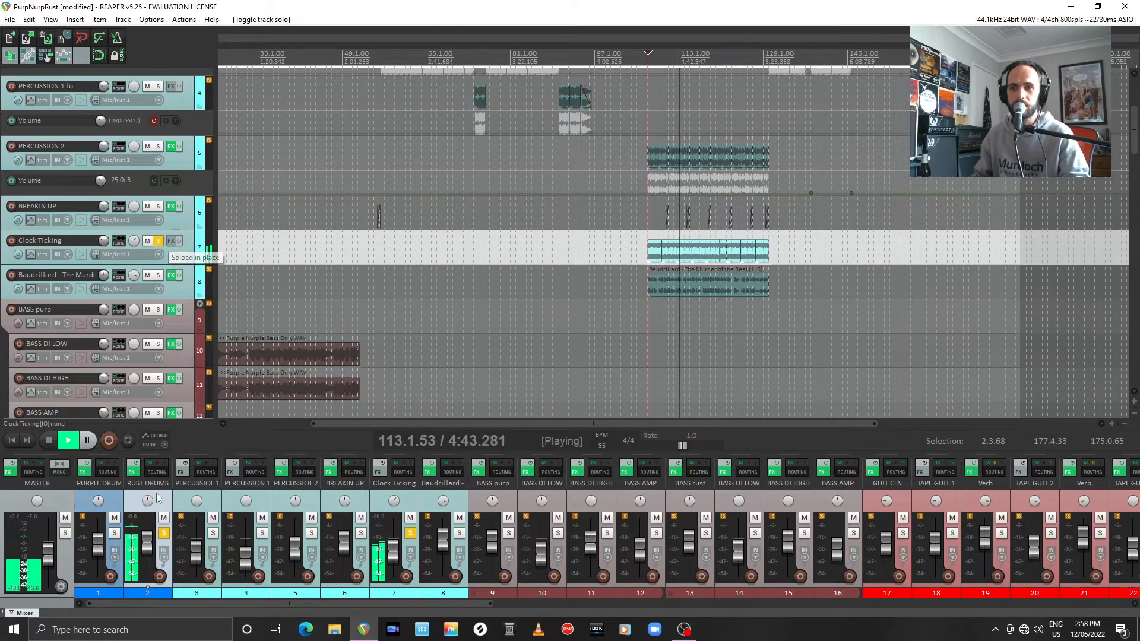
{"action": "left_click", "coordinate": [164, 533]}
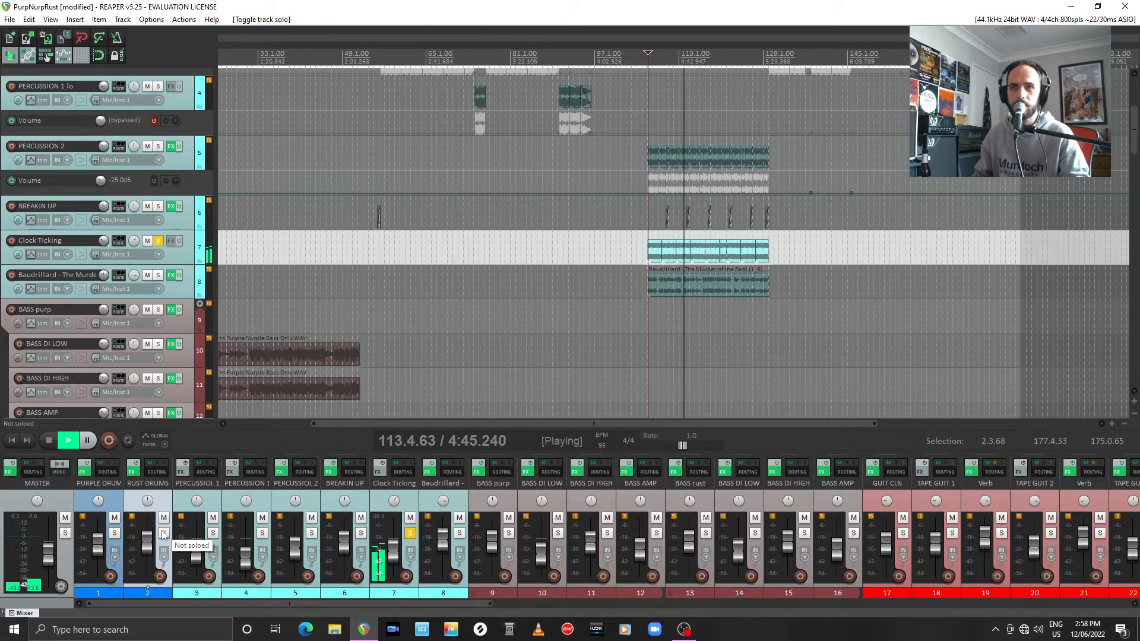
{"action": "left_click", "coordinate": [163, 533]}
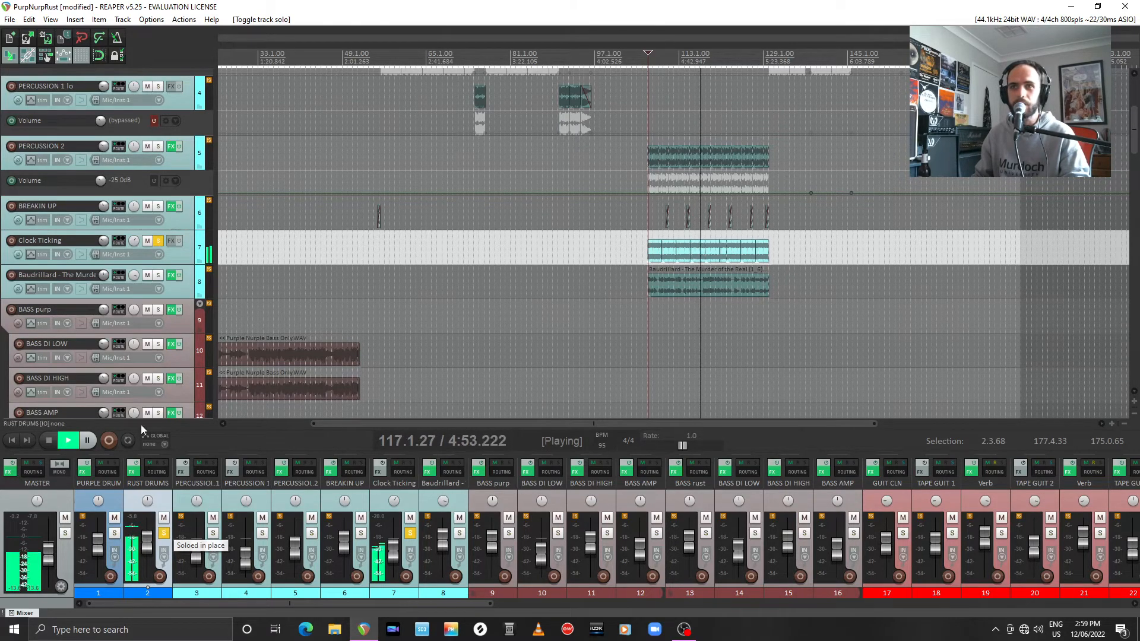
{"action": "left_click", "coordinate": [157, 275]}
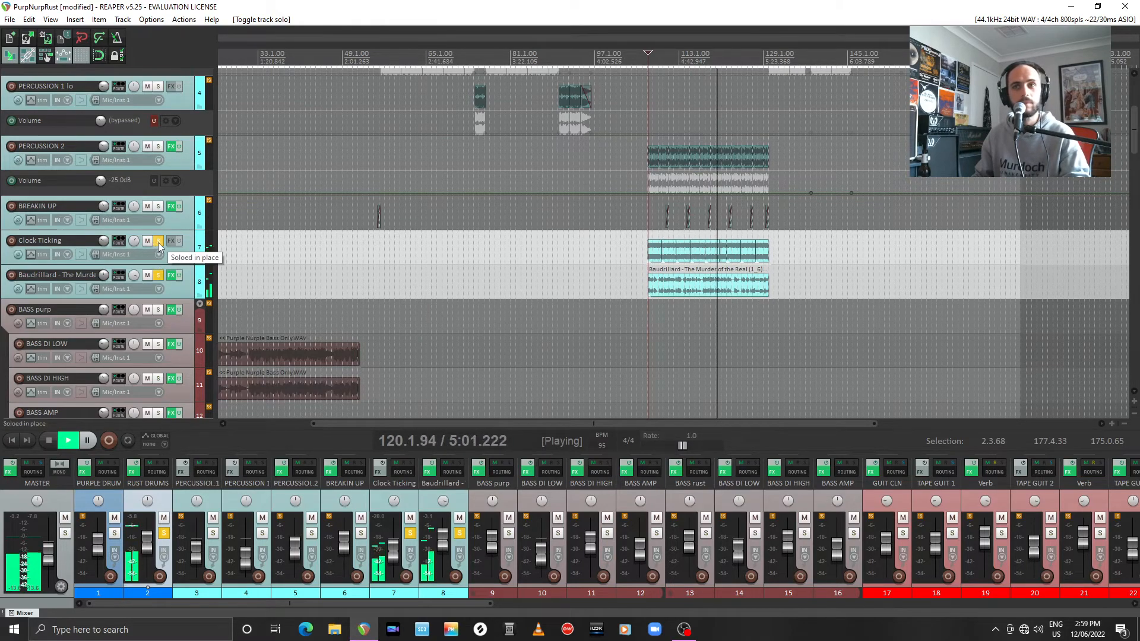
{"action": "key", "text": "space"}
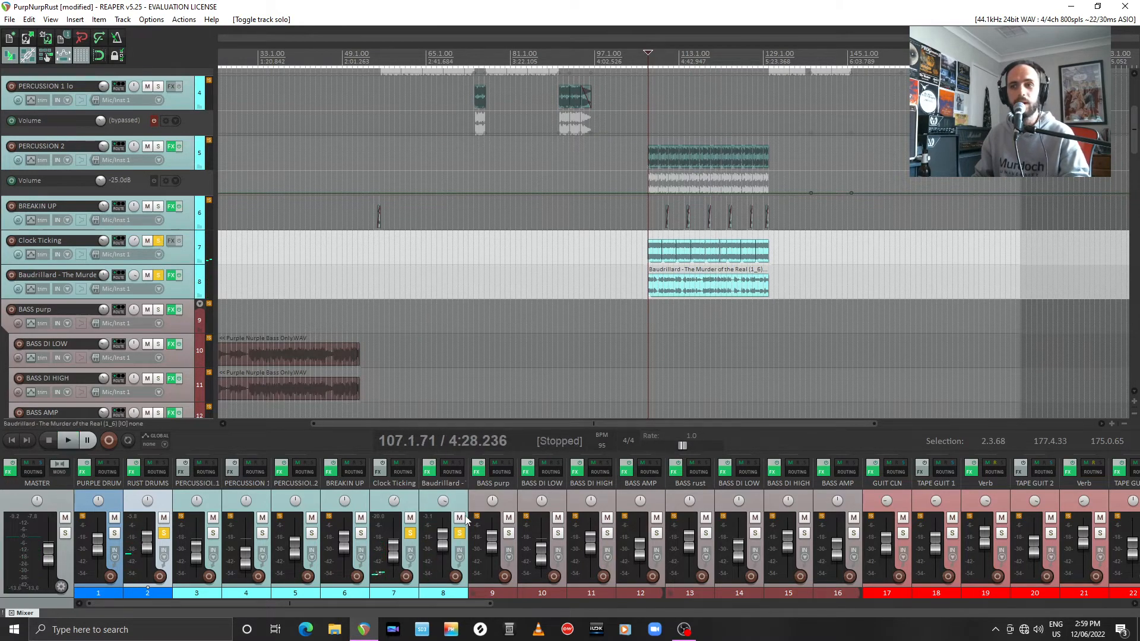
Step: Unsolo all tracks and select the RUST DRUMS track
{"action": "left_click", "coordinate": [457, 511]}
{"action": "left_click", "coordinate": [413, 501]}
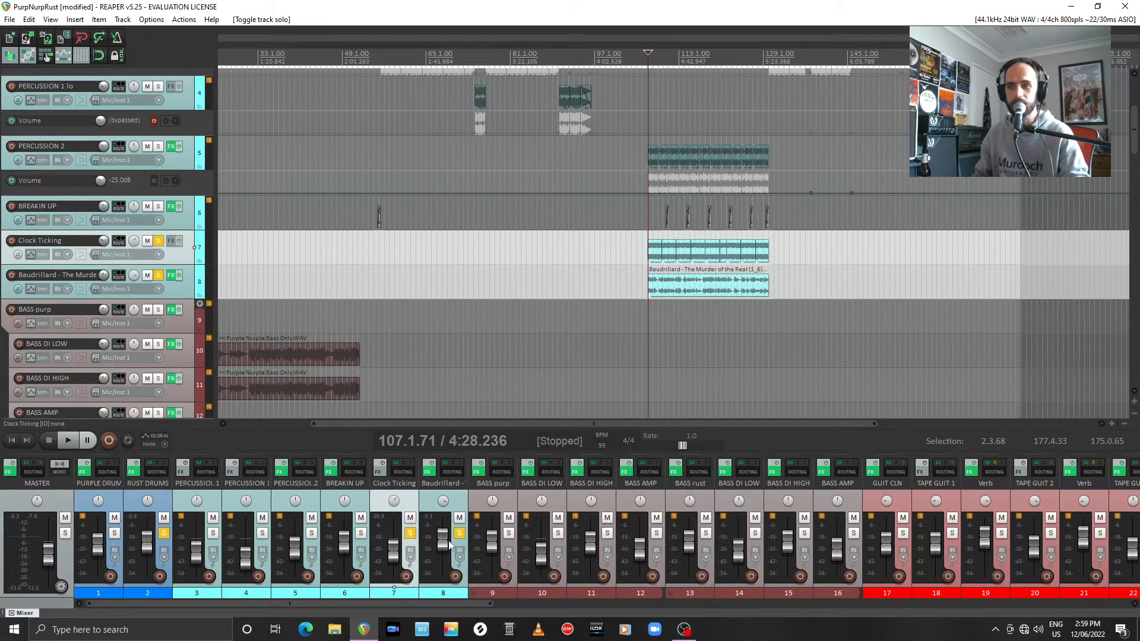
{"action": "left_click", "coordinate": [411, 534], "text": "ctrl"}
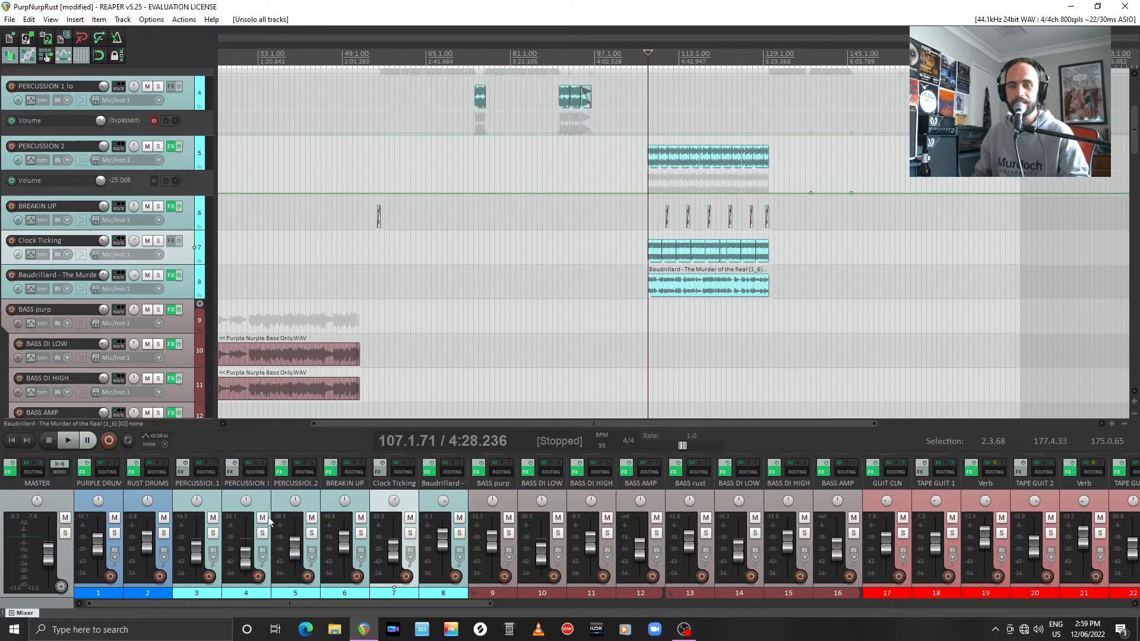
{"action": "left_click", "coordinate": [165, 501]}
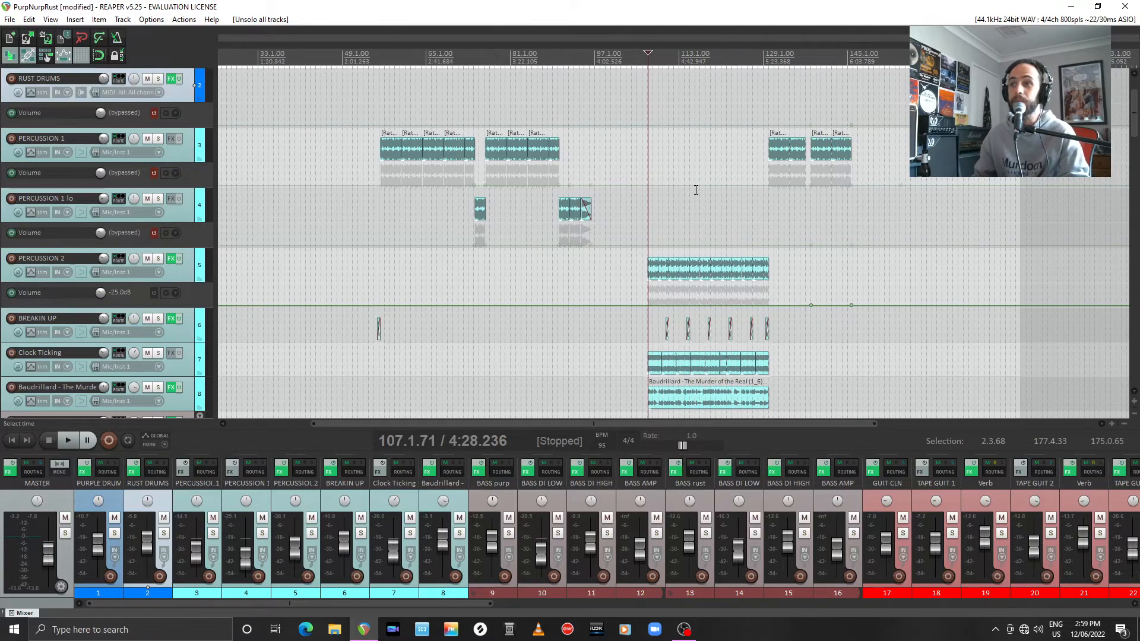
Step: Play the full mix from about bar 114, solo and unsolo BREAKIN UP during playback, and stop
{"action": "scroll", "coordinate": [695, 189], "scroll_direction": "down", "scroll_amount": 3}
{"action": "scroll", "coordinate": [133, 248], "scroll_direction": "down", "scroll_amount": 3}
{"action": "scroll", "coordinate": [133, 253], "scroll_direction": "down", "scroll_amount": 2}
{"action": "scroll", "coordinate": [133, 252], "scroll_direction": "up", "scroll_amount": 1}
{"action": "left_click", "coordinate": [644, 57]}
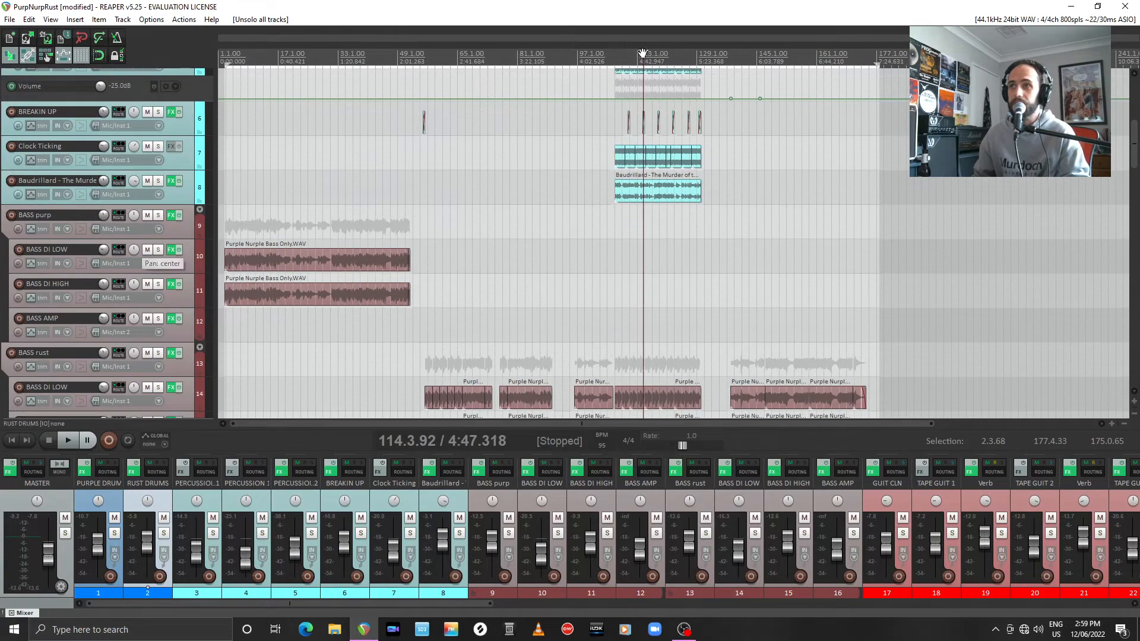
{"action": "key", "text": "space"}
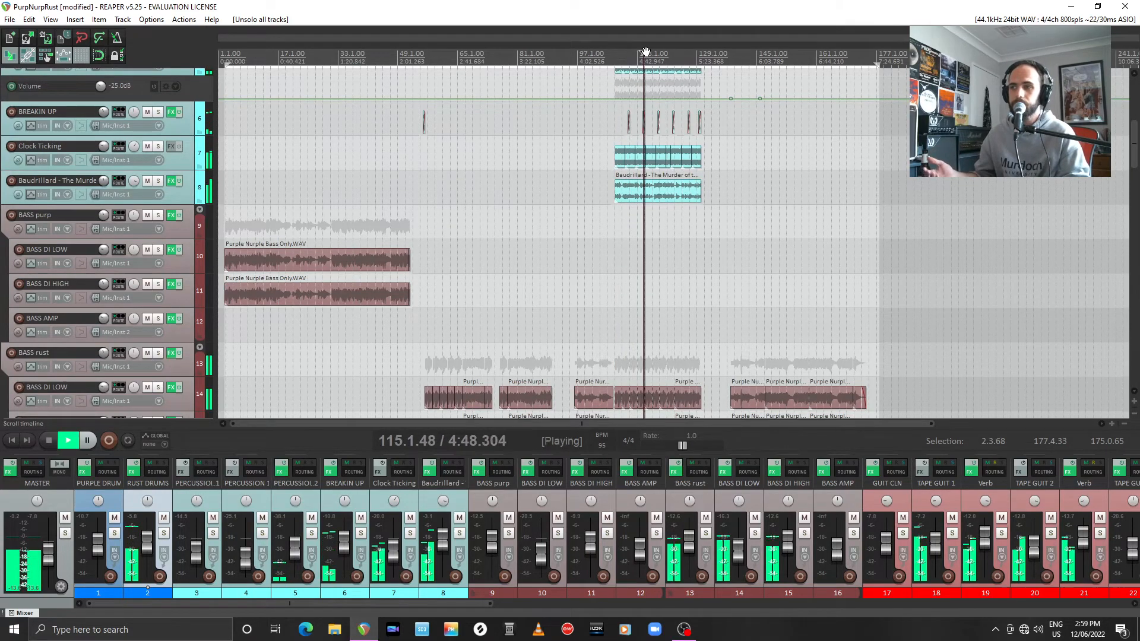
{"action": "scroll", "coordinate": [70, 193], "scroll_direction": "up", "scroll_amount": 2}
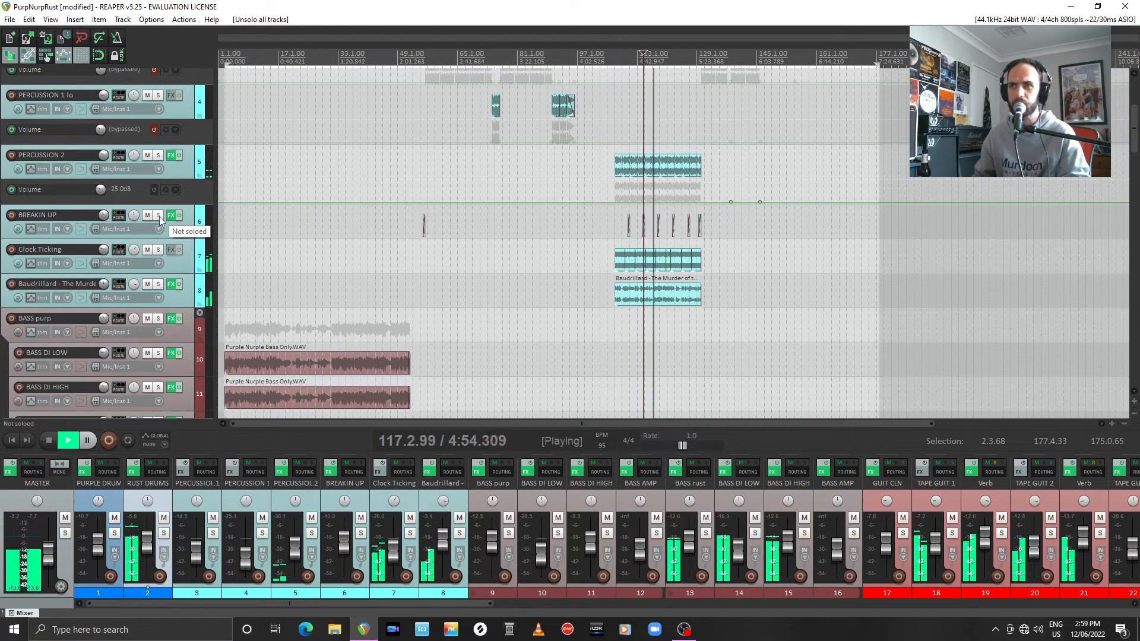
{"action": "left_click", "coordinate": [158, 215]}
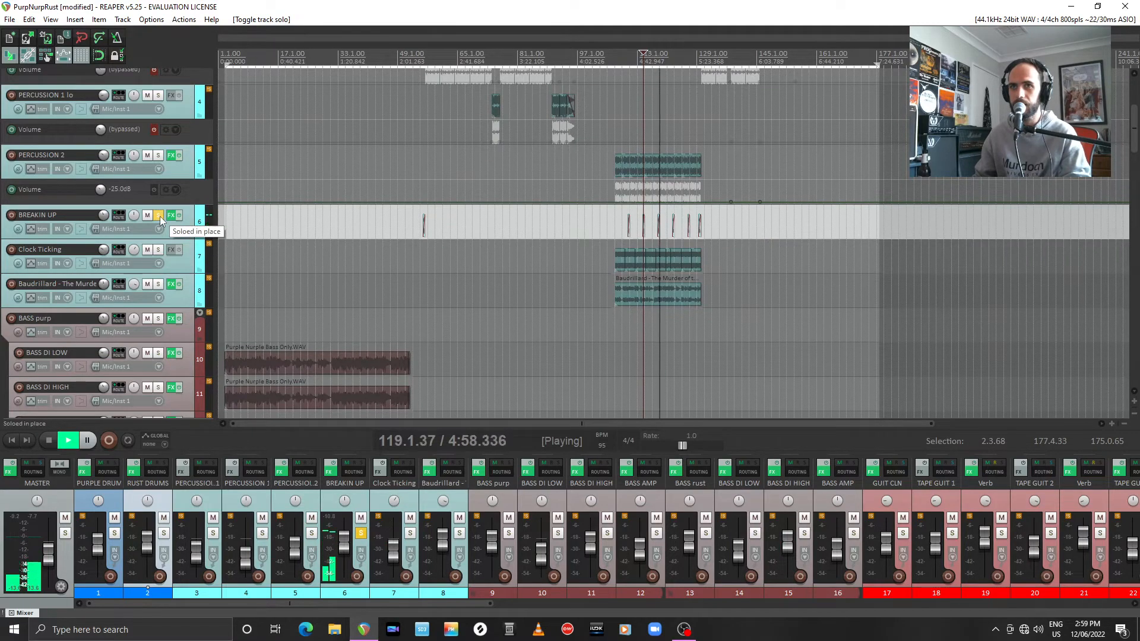
{"action": "left_click", "coordinate": [159, 216]}
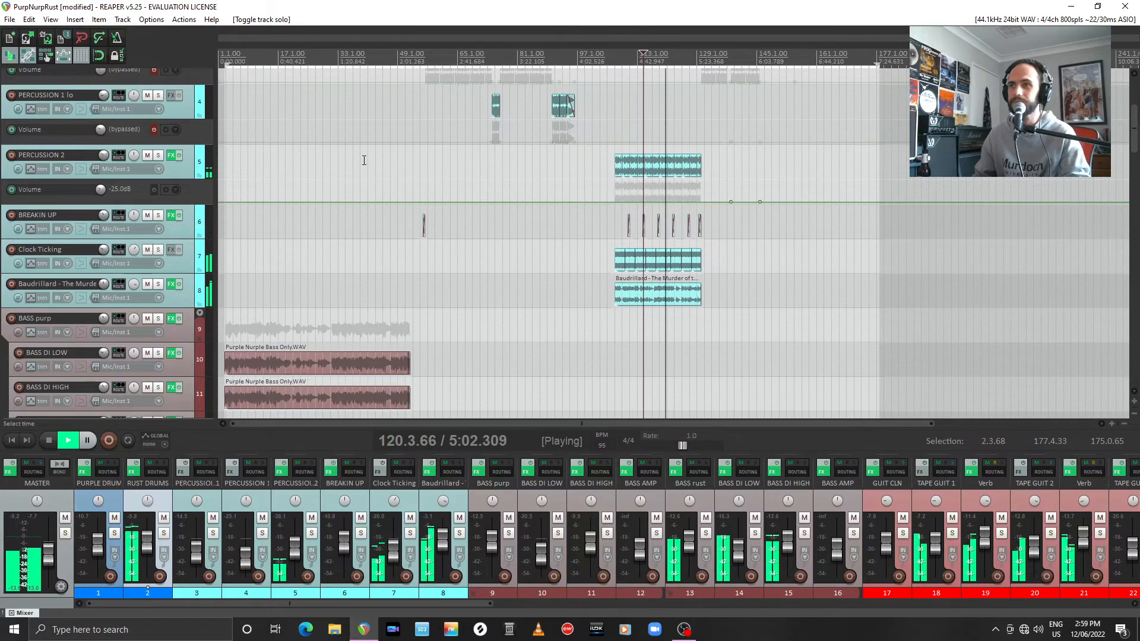
{"action": "key", "text": "space"}
Step: Audition the full mix from about bar 144 into the end section and stop playback
{"action": "scroll", "coordinate": [740, 138], "scroll_direction": "up", "scroll_amount": 2}
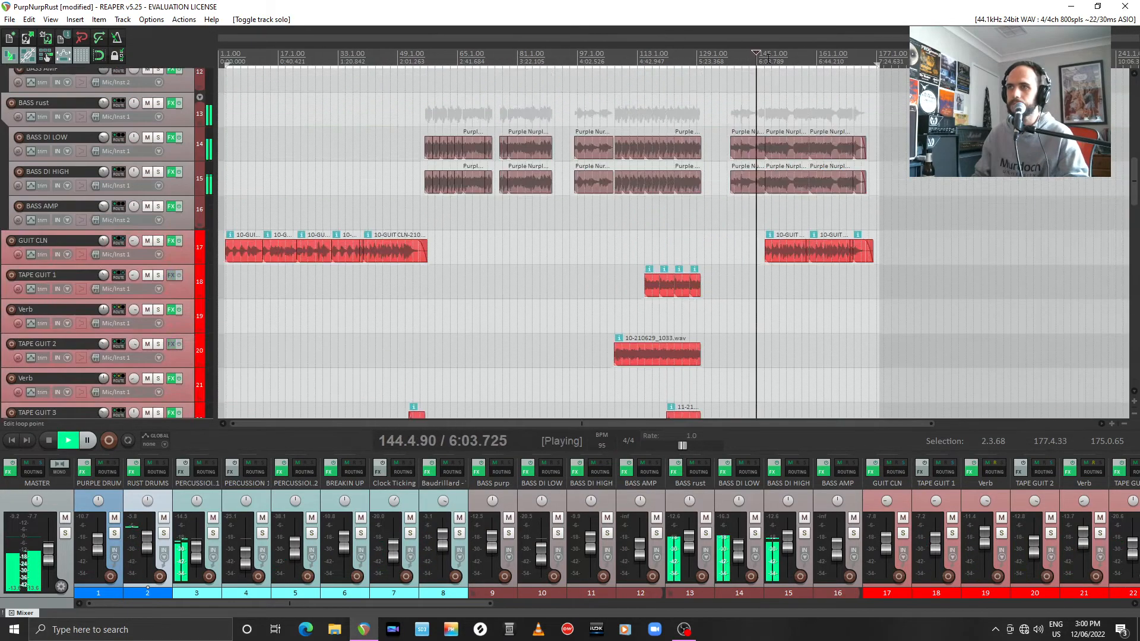
{"action": "key", "text": "space"}
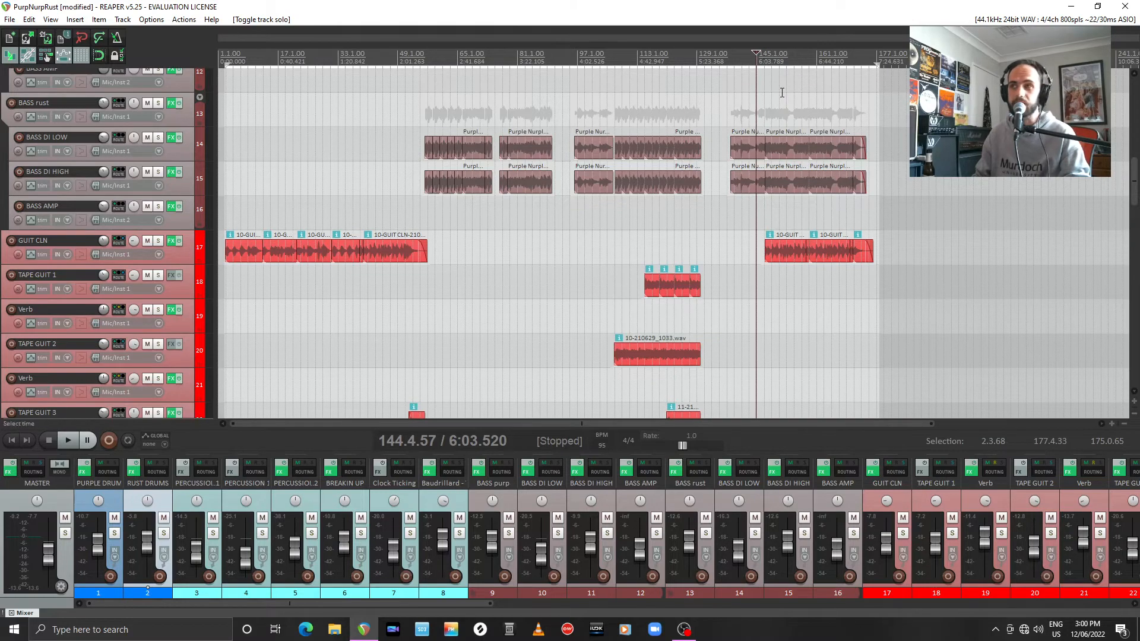
{"action": "key", "text": "space"}
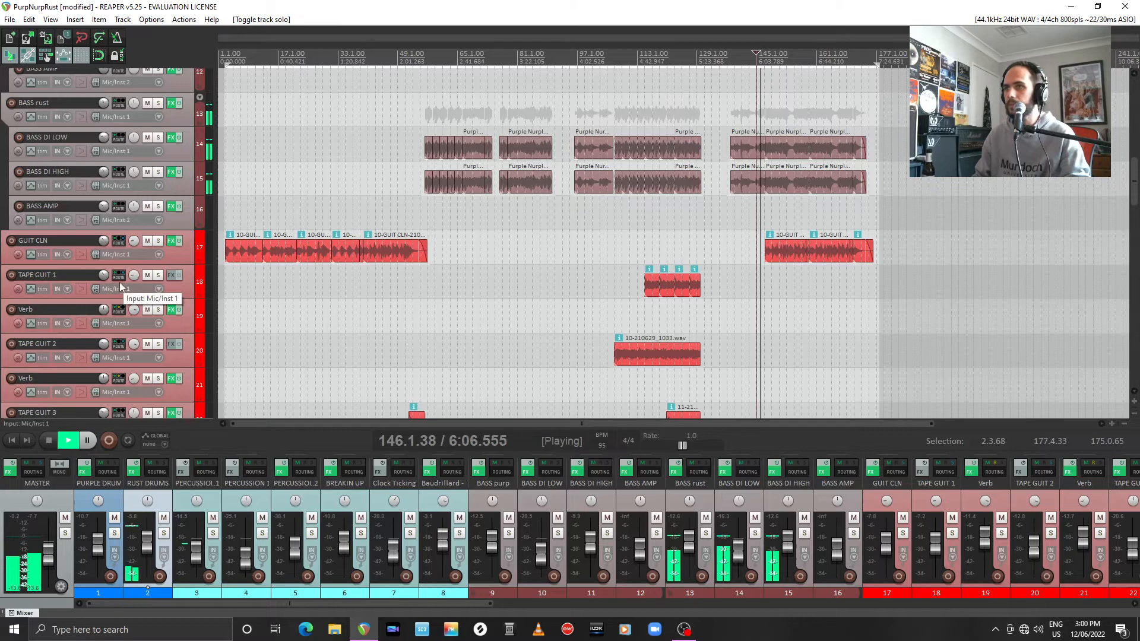
{"action": "scroll", "coordinate": [170, 262], "scroll_direction": "down", "scroll_amount": 8}
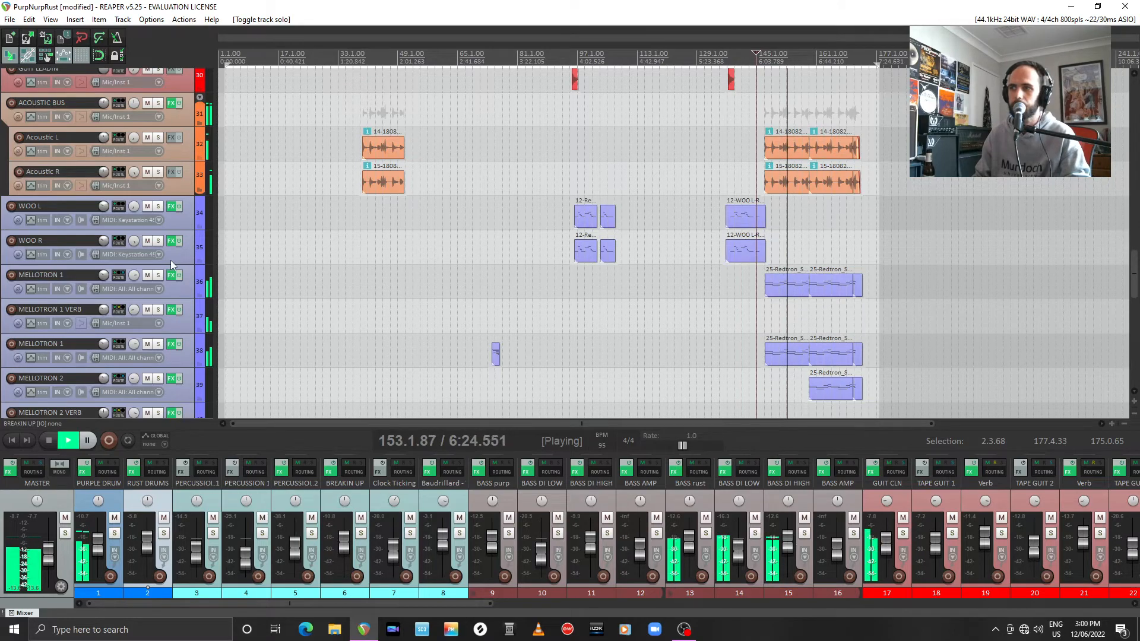
{"action": "key", "text": "space"}
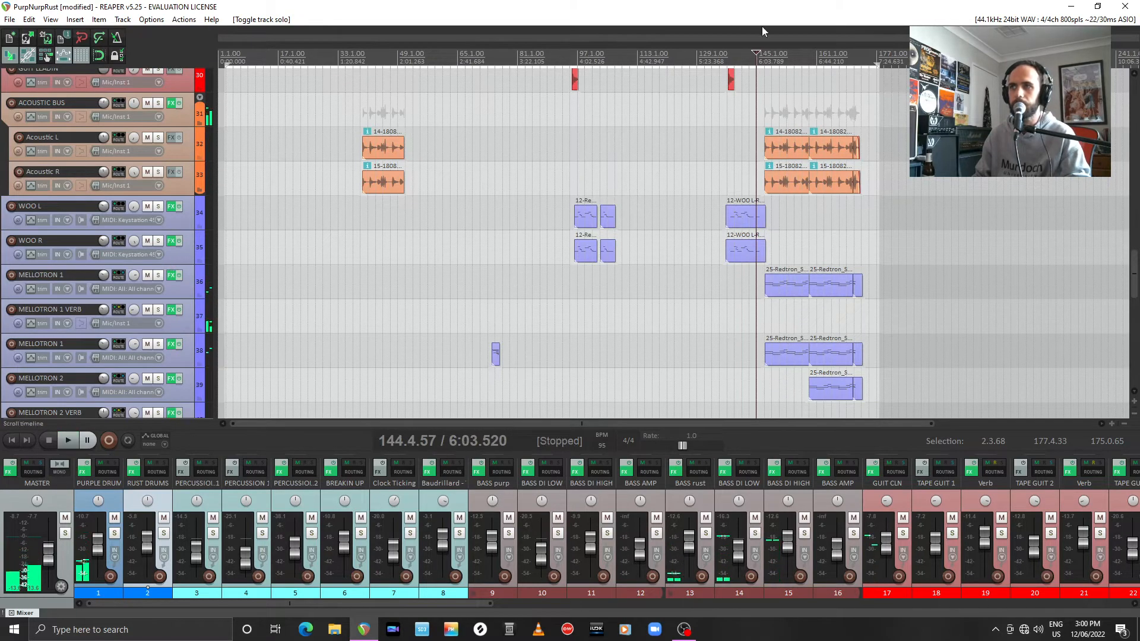
Step: Audition GUIT CLN soloed from about bar 147, unsolo it during playback, and stop
{"action": "left_click", "coordinate": [766, 57]}
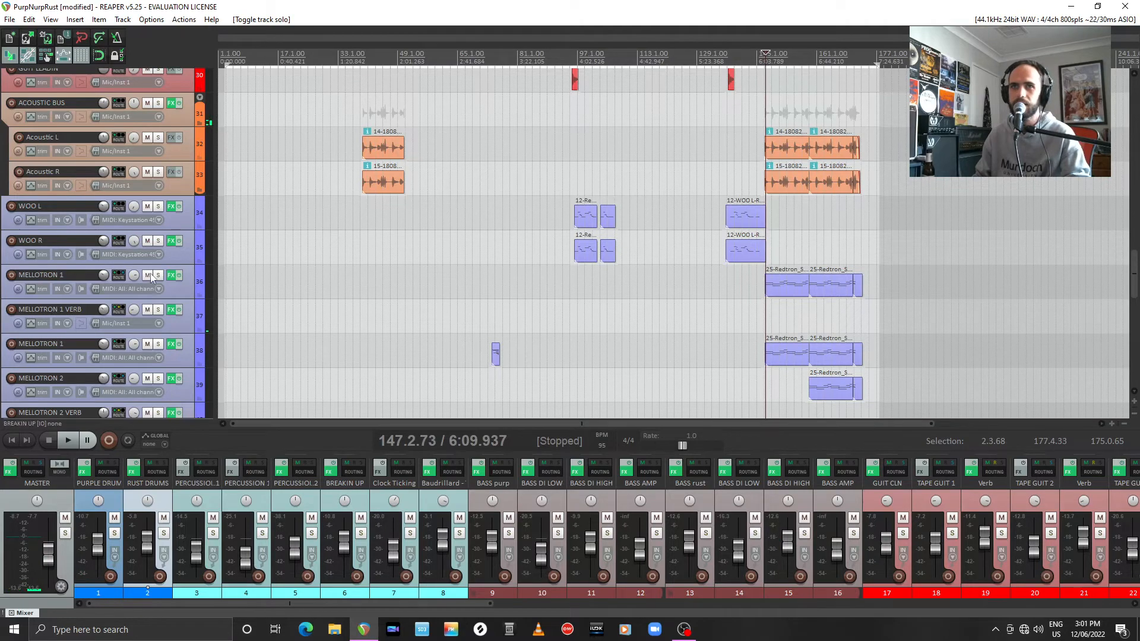
{"action": "scroll", "coordinate": [153, 279], "scroll_direction": "up", "scroll_amount": 15}
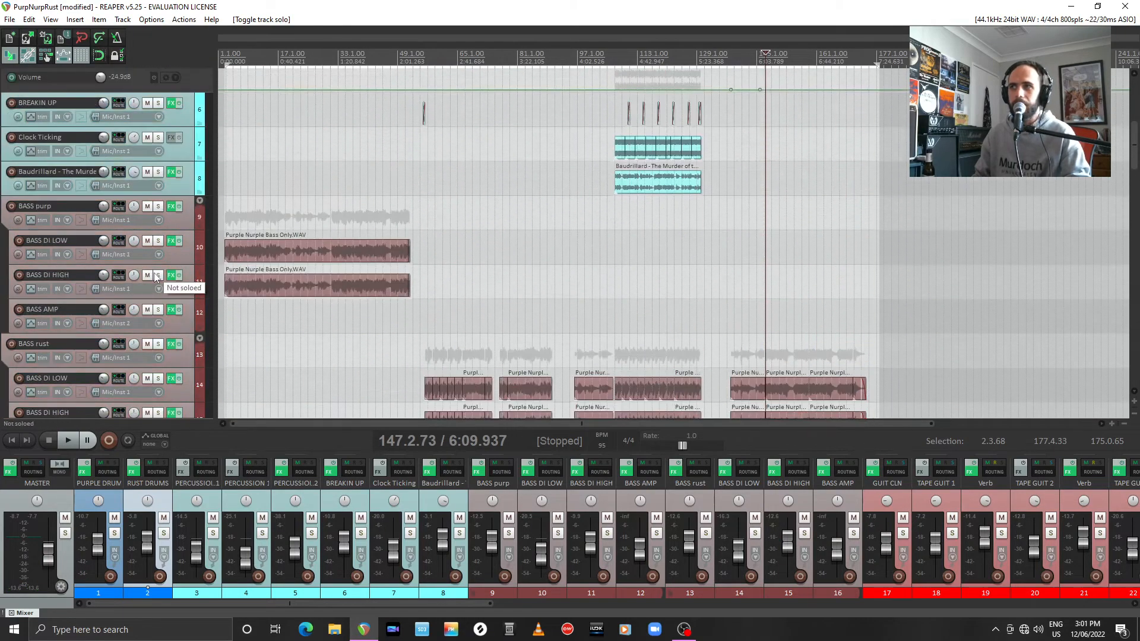
{"action": "scroll", "coordinate": [155, 277], "scroll_direction": "up", "scroll_amount": 3}
{"action": "scroll", "coordinate": [155, 277], "scroll_direction": "down", "scroll_amount": 4}
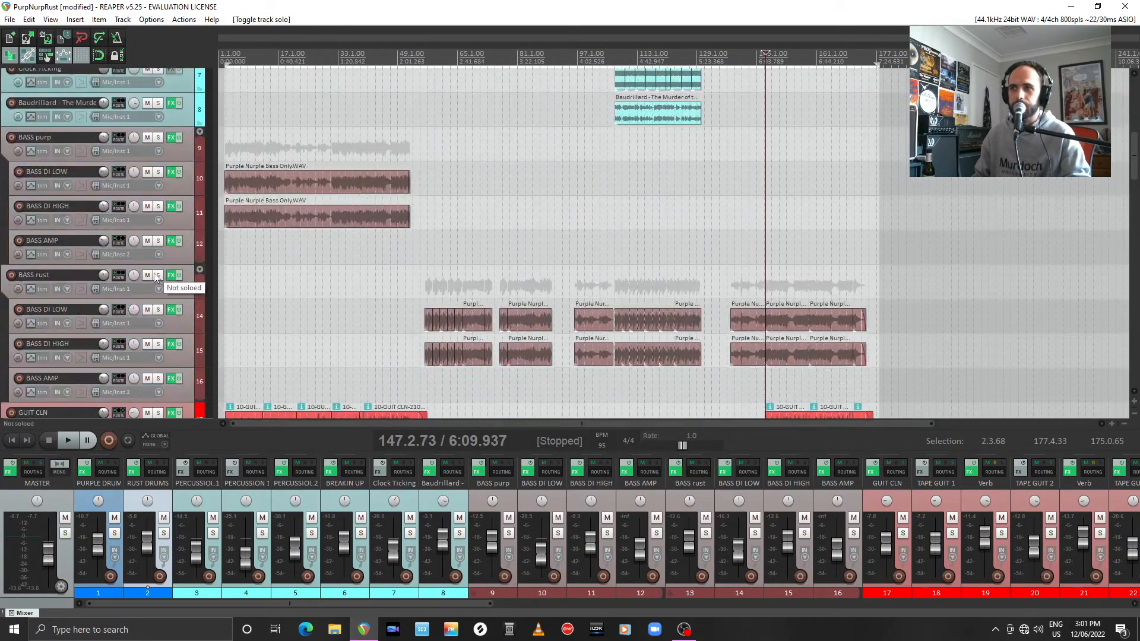
{"action": "scroll", "coordinate": [155, 278], "scroll_direction": "down", "scroll_amount": 3}
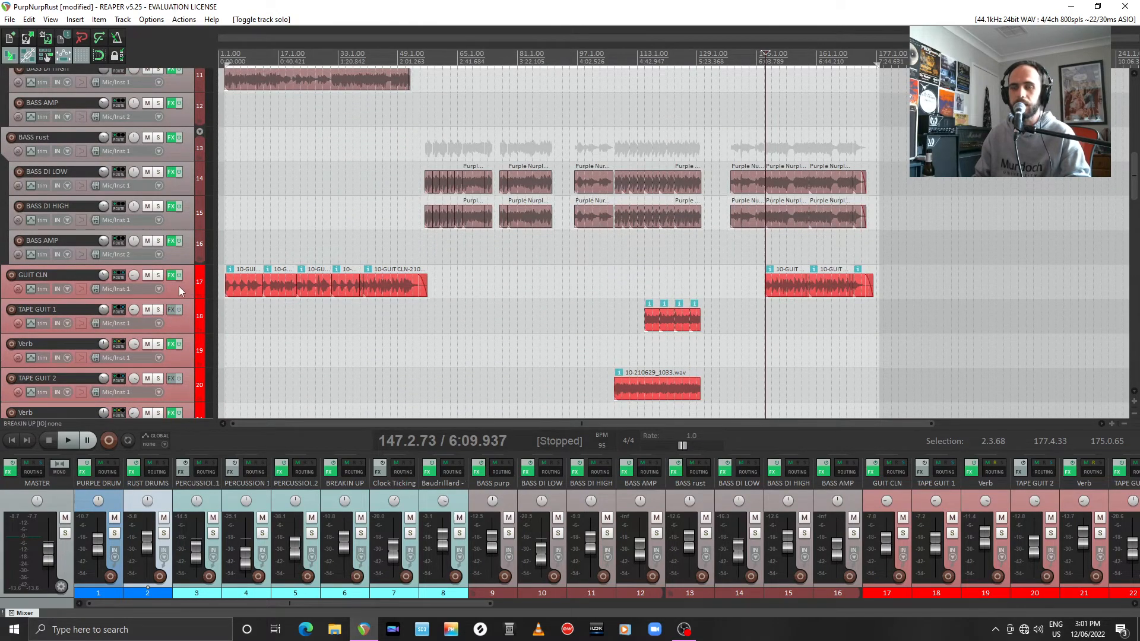
{"action": "left_click", "coordinate": [159, 277]}
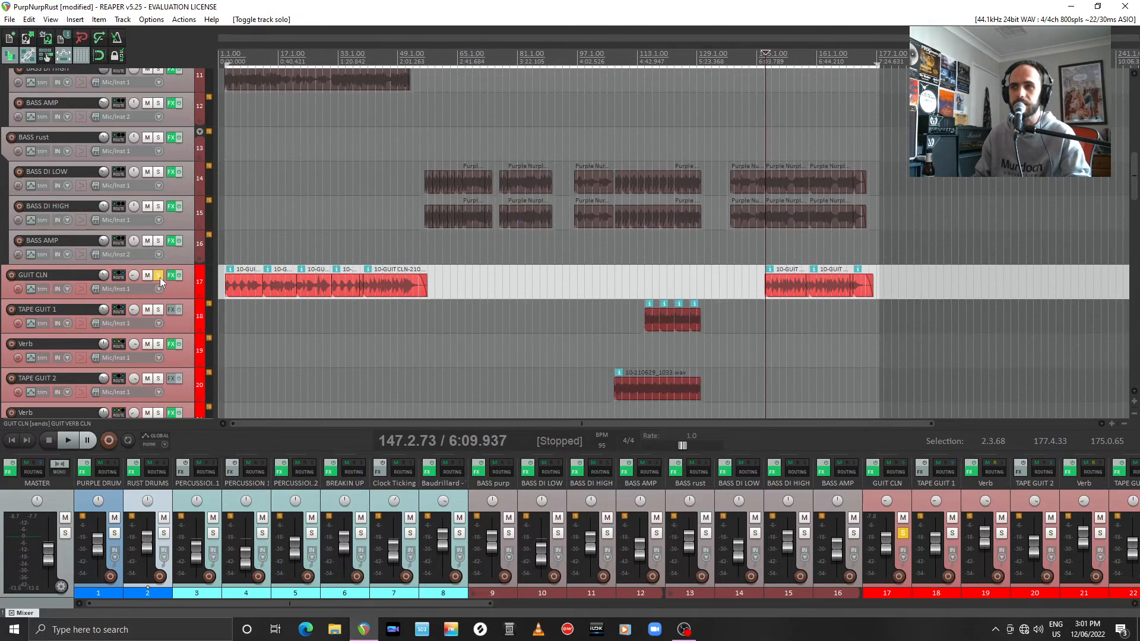
{"action": "key", "text": "space"}
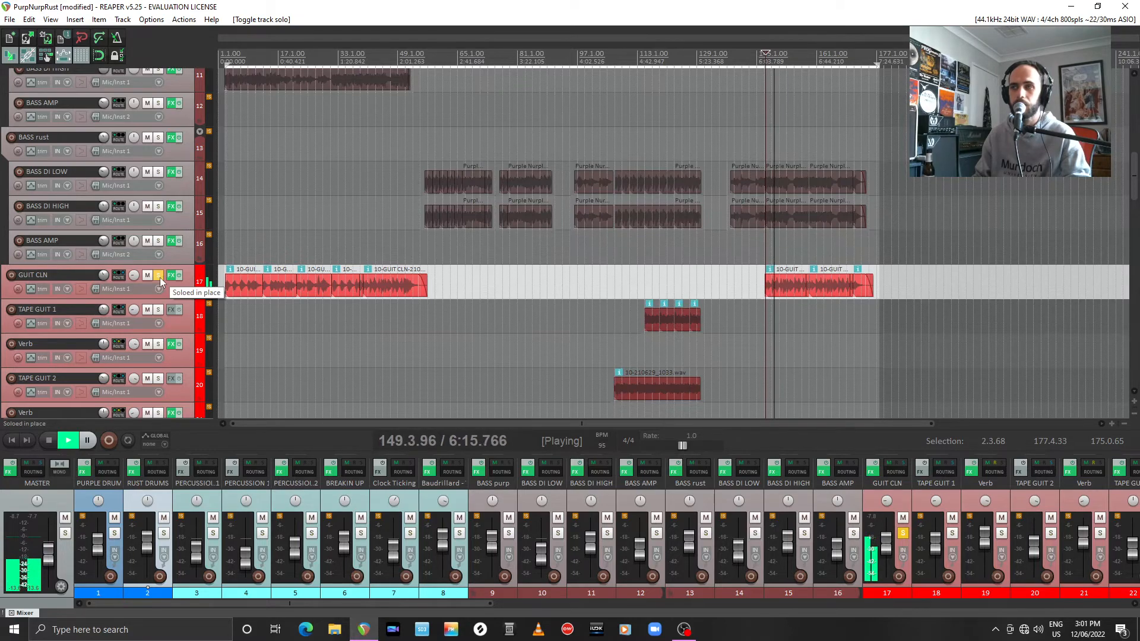
{"action": "scroll", "coordinate": [159, 276], "scroll_direction": "down", "scroll_amount": 3}
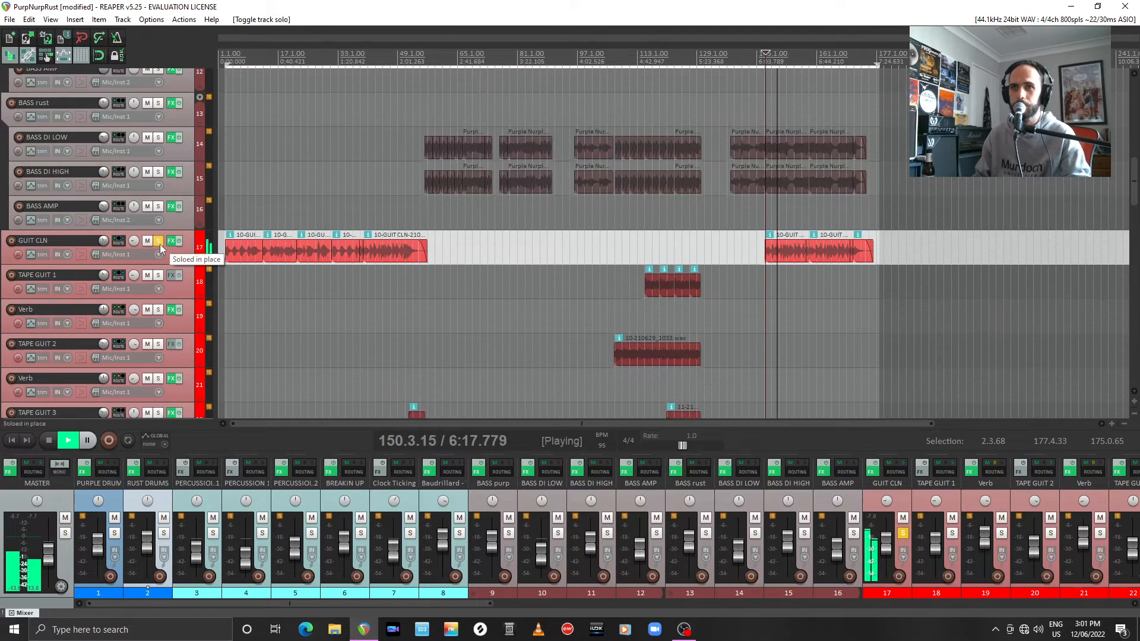
{"action": "scroll", "coordinate": [172, 250], "scroll_direction": "down", "scroll_amount": 6}
{"action": "scroll", "coordinate": [171, 265], "scroll_direction": "down", "scroll_amount": 3}
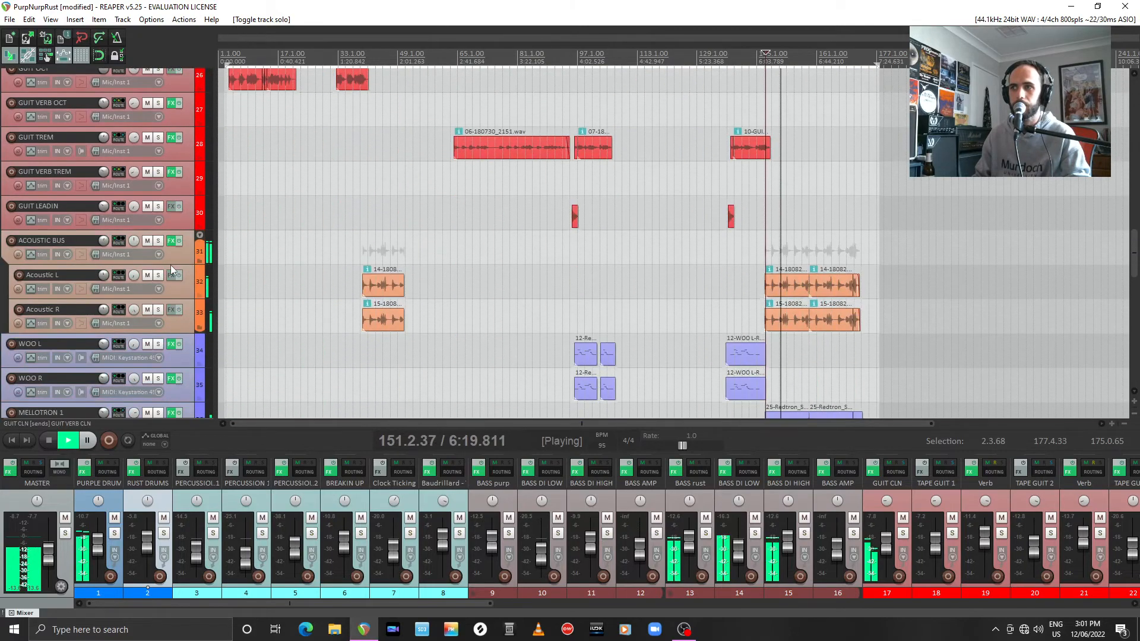
{"action": "key", "text": "space"}
Step: Audition the ACOUSTIC BUS soloed from about bar 147, stop playback, and unsolo it
{"action": "left_click", "coordinate": [158, 240]}
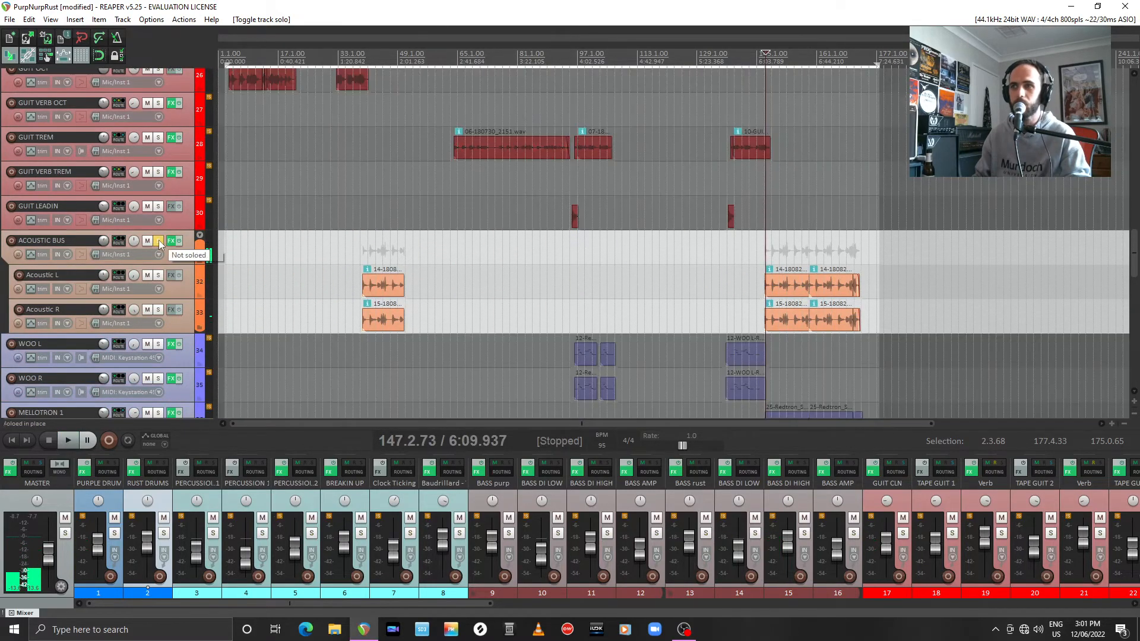
{"action": "key", "text": "space"}
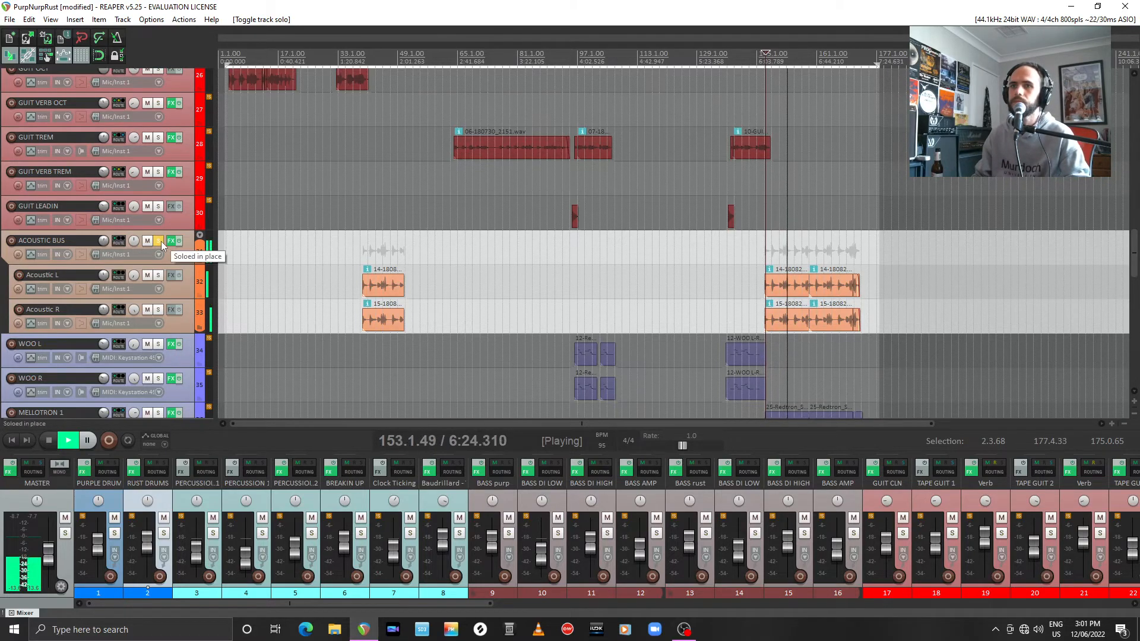
{"action": "key", "text": "space"}
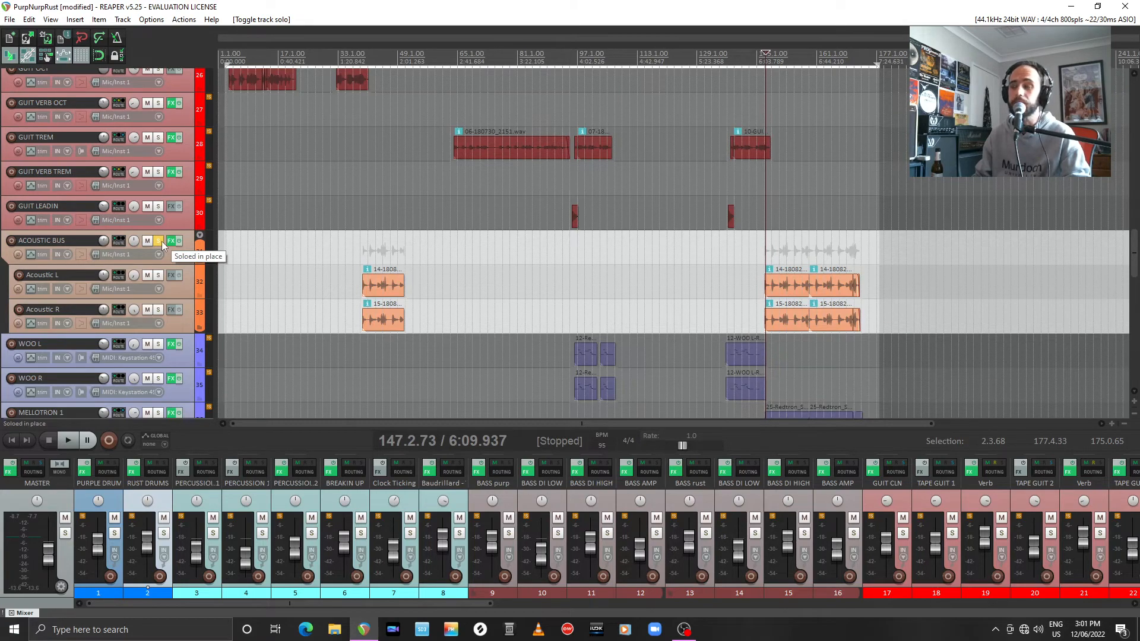
{"action": "left_click", "coordinate": [161, 243]}
Step: Audition the two MELLOTRON 1 tracks from about bar 147, each soloed on its own and then both together
{"action": "scroll", "coordinate": [162, 241], "scroll_direction": "down", "scroll_amount": 4}
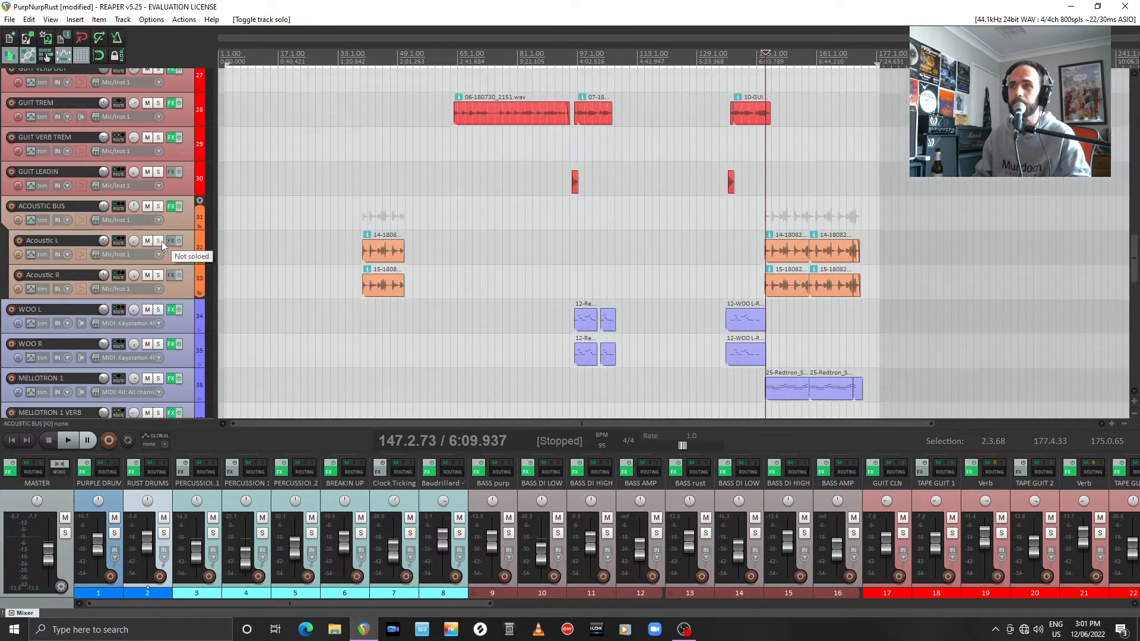
{"action": "scroll", "coordinate": [161, 241], "scroll_direction": "down", "scroll_amount": 1}
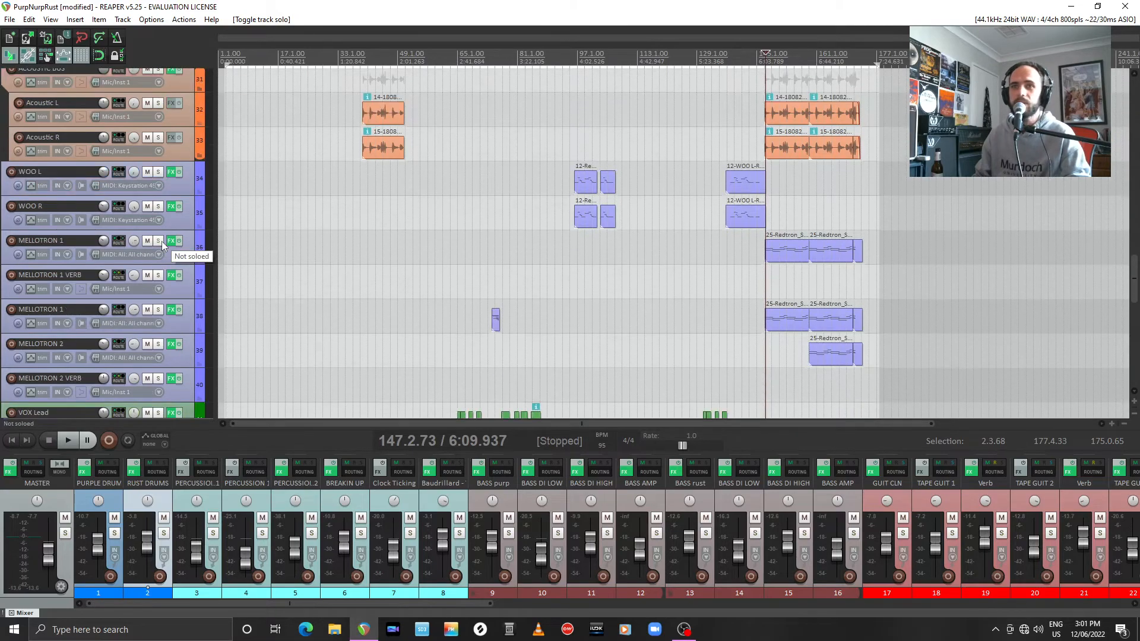
{"action": "left_click", "coordinate": [158, 241]}
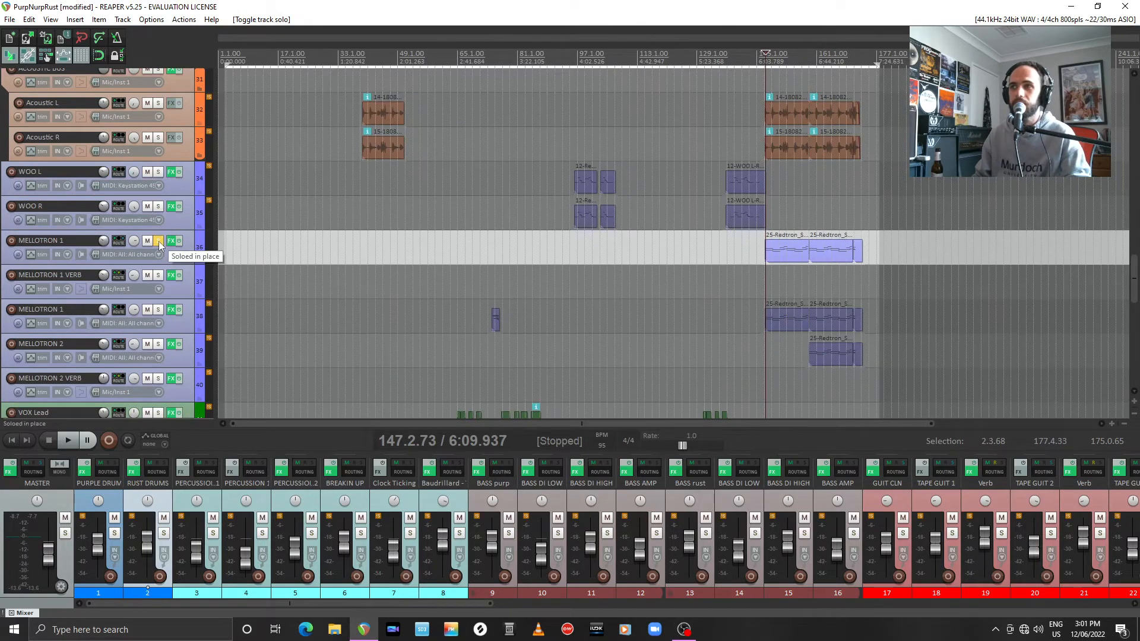
{"action": "key", "text": "space"}
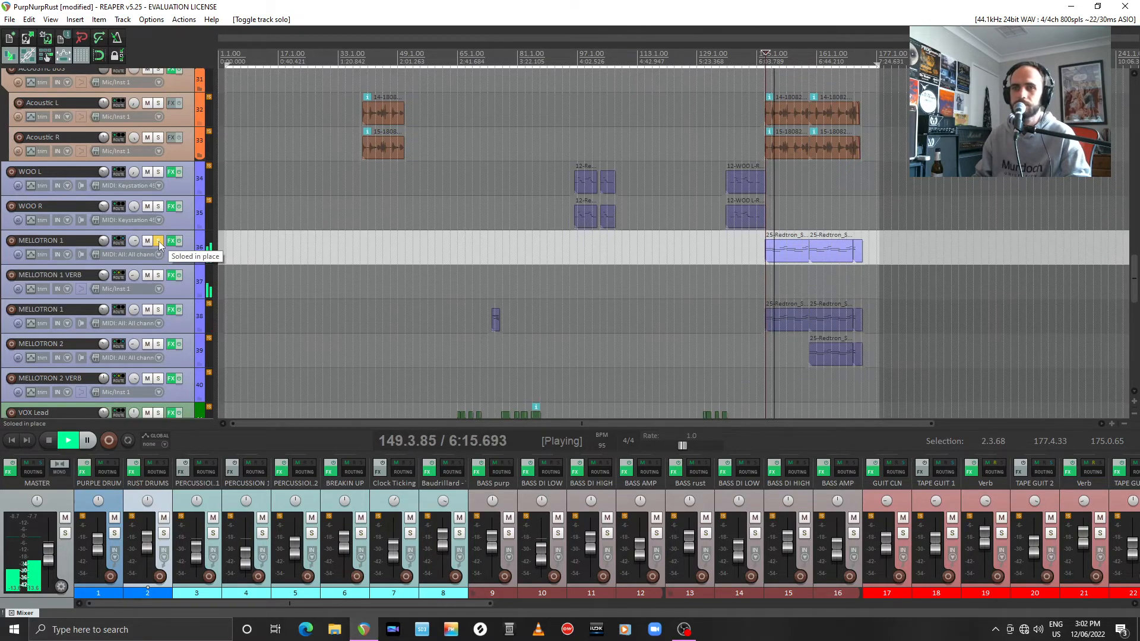
{"action": "left_click", "coordinate": [158, 241]}
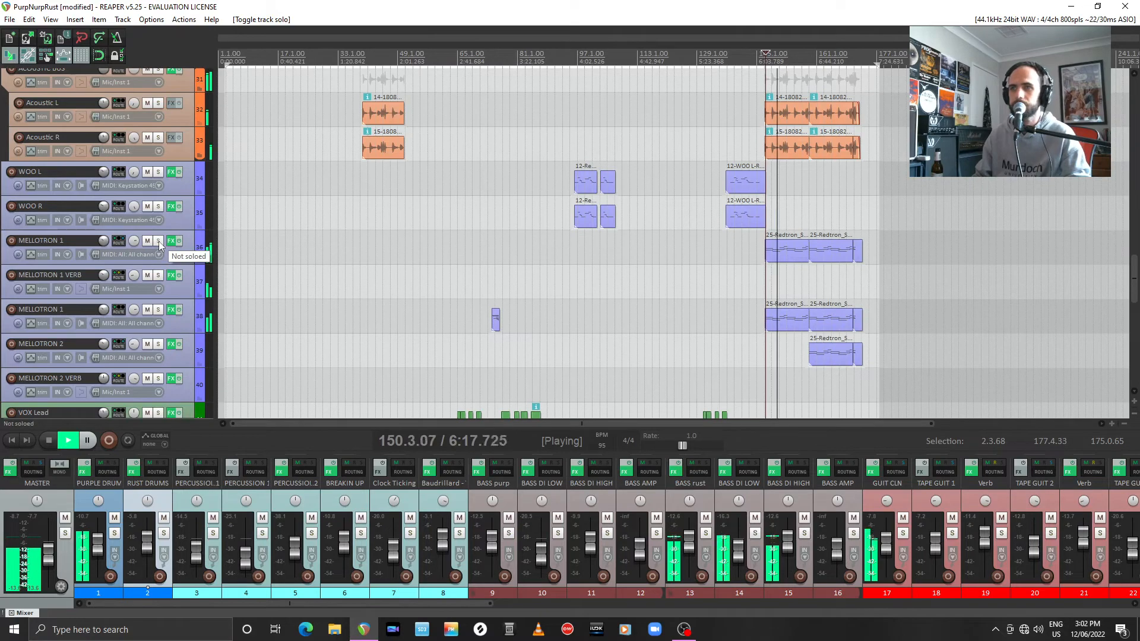
{"action": "left_click", "coordinate": [157, 309]}
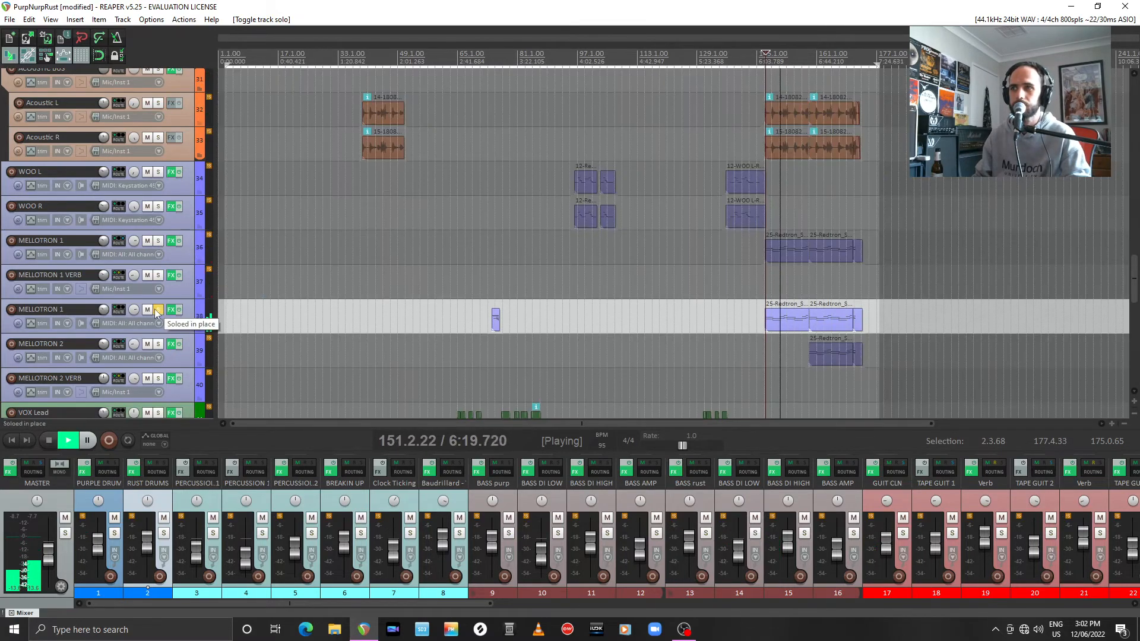
{"action": "left_click", "coordinate": [159, 240]}
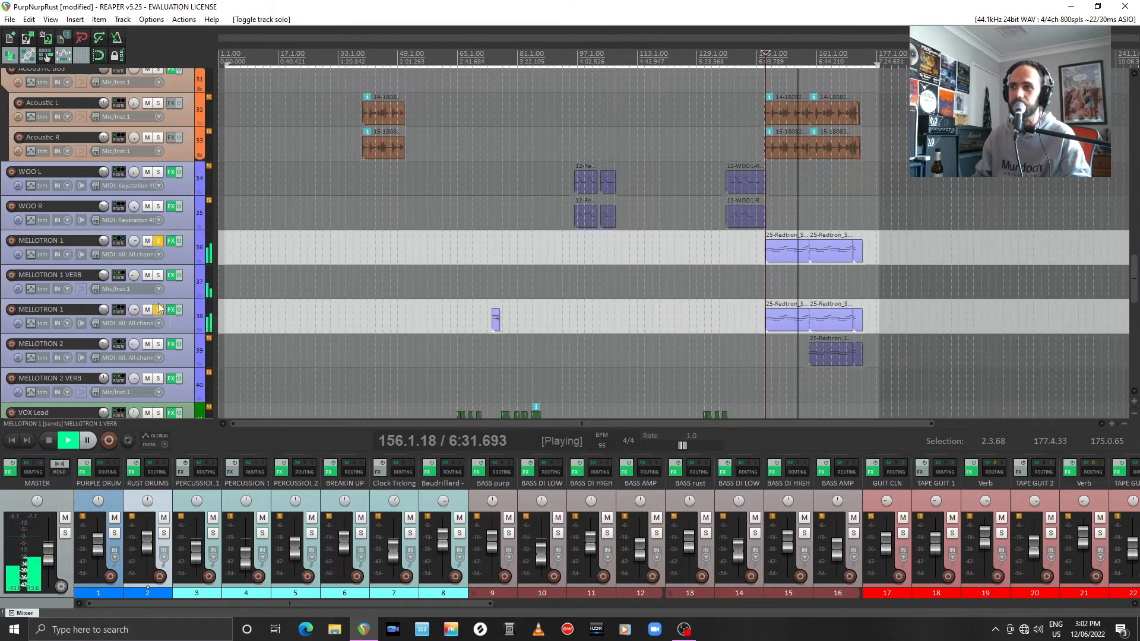
Step: Add MELLOTRON 2 to the solo during playback, then unsolo all three mellotron tracks and stop
{"action": "scroll", "coordinate": [157, 300], "scroll_direction": "down", "scroll_amount": 6}
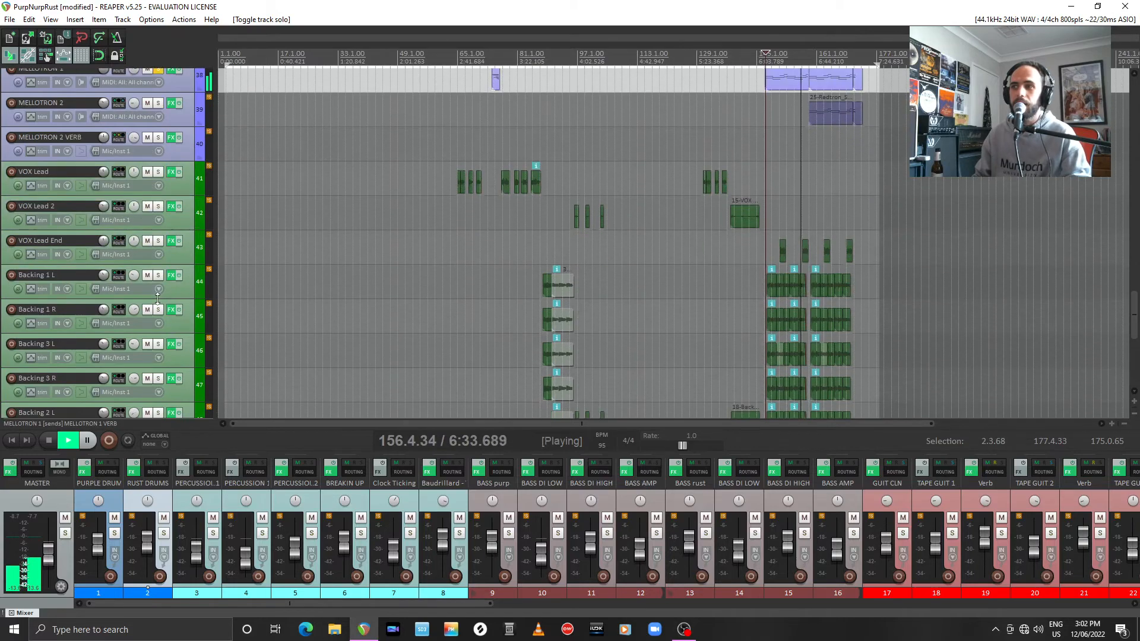
{"action": "scroll", "coordinate": [155, 280], "scroll_direction": "up", "scroll_amount": 5}
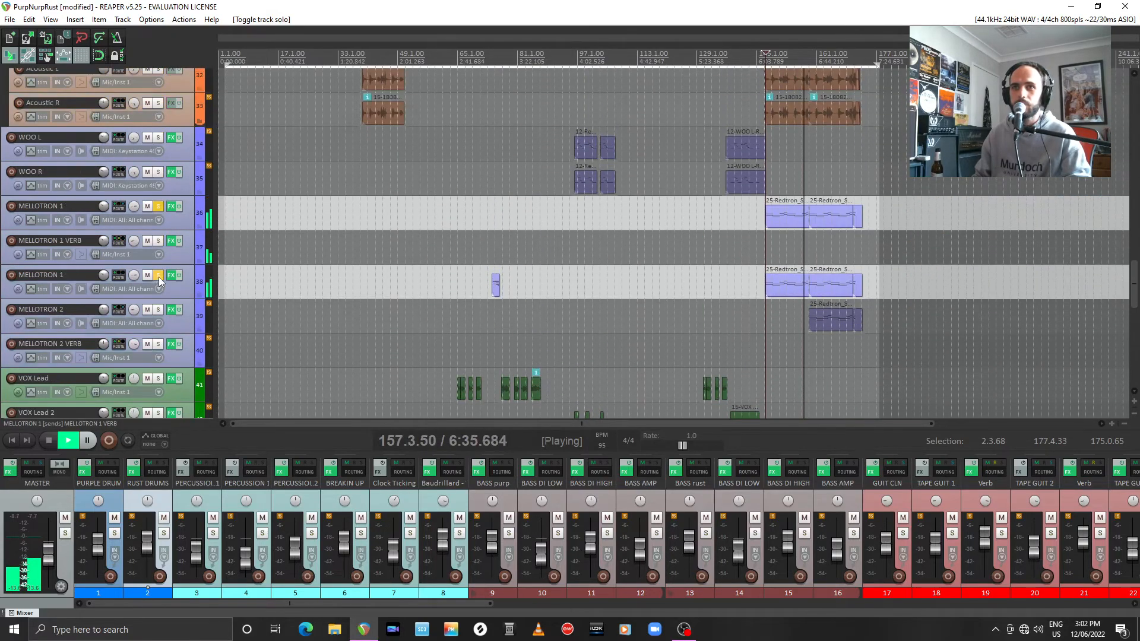
{"action": "left_click", "coordinate": [159, 309]}
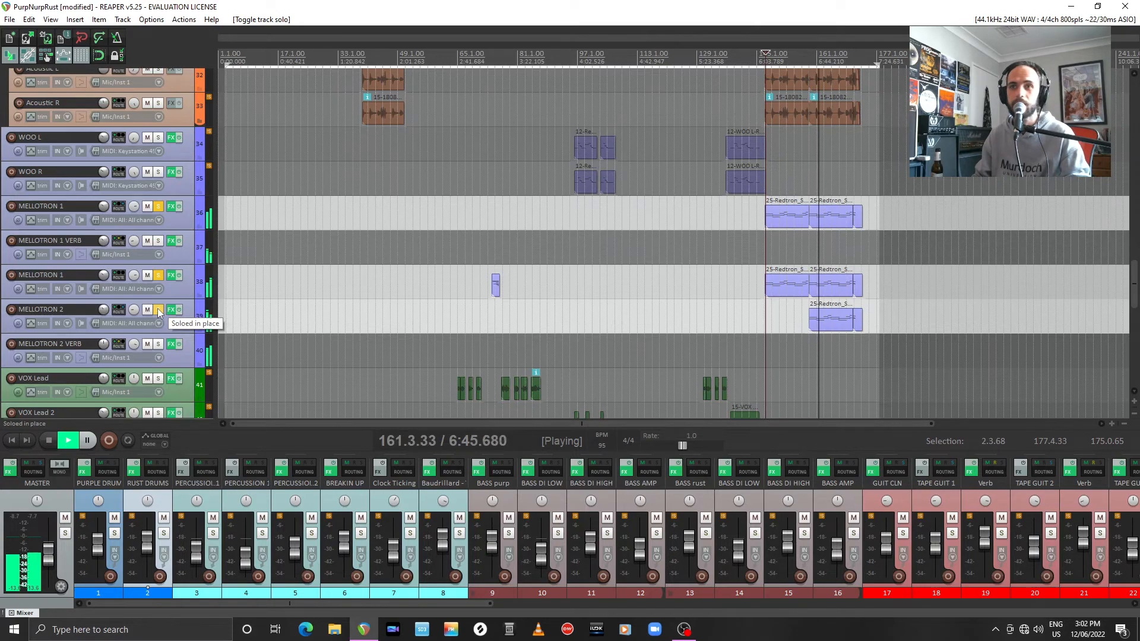
{"action": "left_click", "coordinate": [159, 310]}
{"action": "left_click", "coordinate": [161, 274]}
{"action": "left_click", "coordinate": [161, 206]}
{"action": "key", "text": "space"}
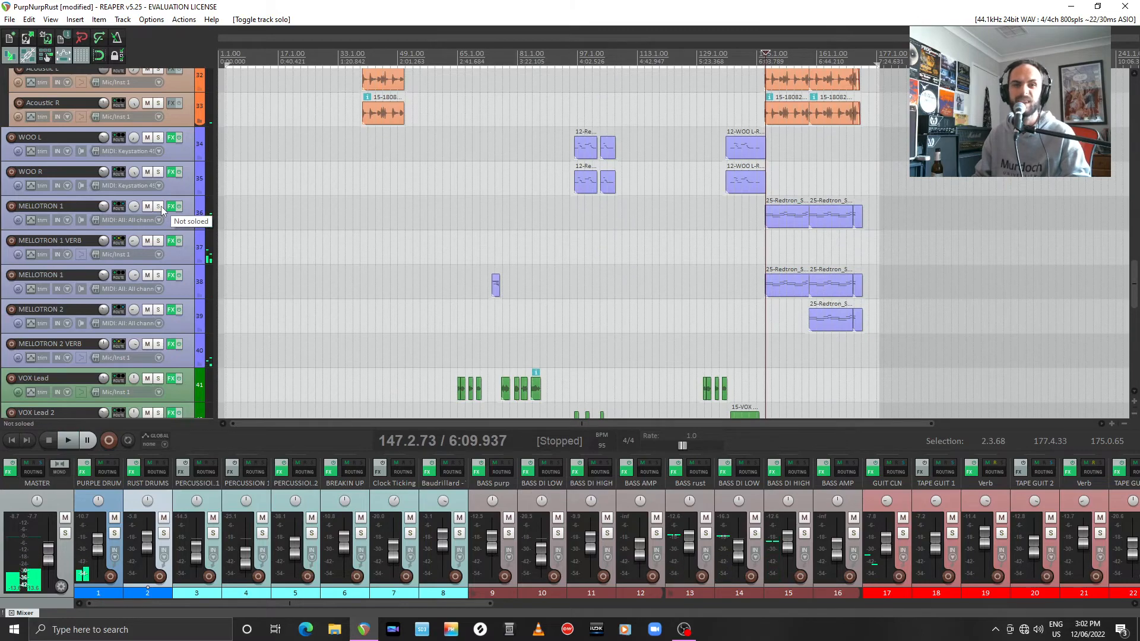
Step: Solo the six backing vocal tracks from Backing 1 L through Backing 2R for the section after bar 147
{"action": "scroll", "coordinate": [262, 280], "scroll_direction": "down", "scroll_amount": 4}
{"action": "scroll", "coordinate": [262, 279], "scroll_direction": "up", "scroll_amount": 4}
{"action": "scroll", "coordinate": [147, 251], "scroll_direction": "down", "scroll_amount": 9}
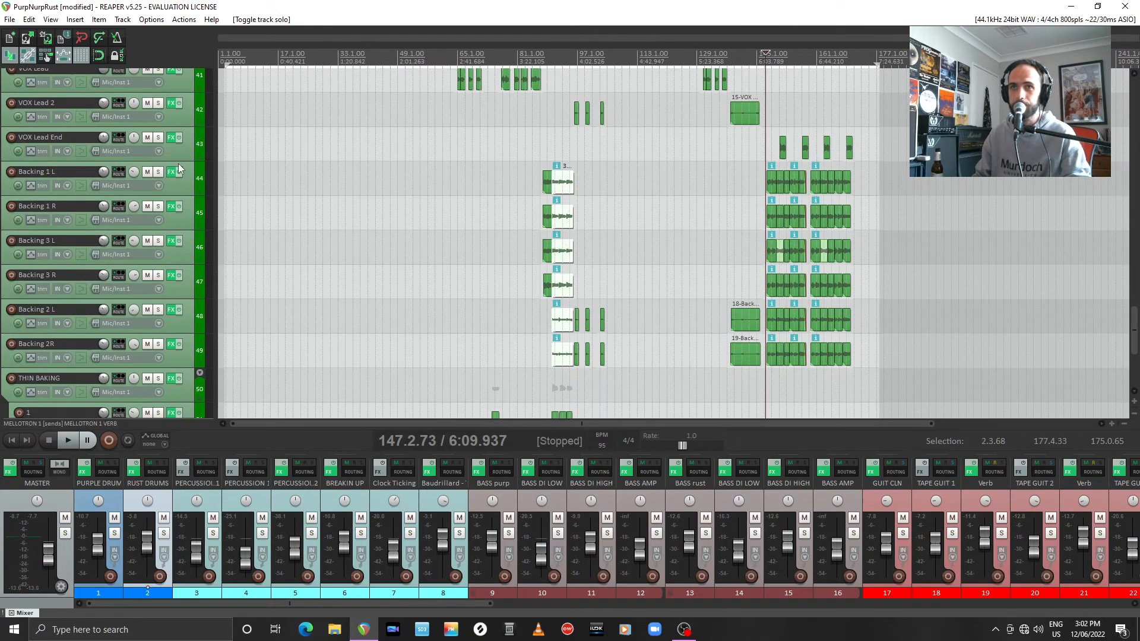
{"action": "left_click_drag", "start_coordinate": [158, 172], "coordinate": [158, 343]}
{"action": "scroll", "coordinate": [831, 189], "scroll_direction": "up", "scroll_amount": 6}
{"action": "scroll", "coordinate": [831, 188], "scroll_direction": "up", "scroll_amount": 4}
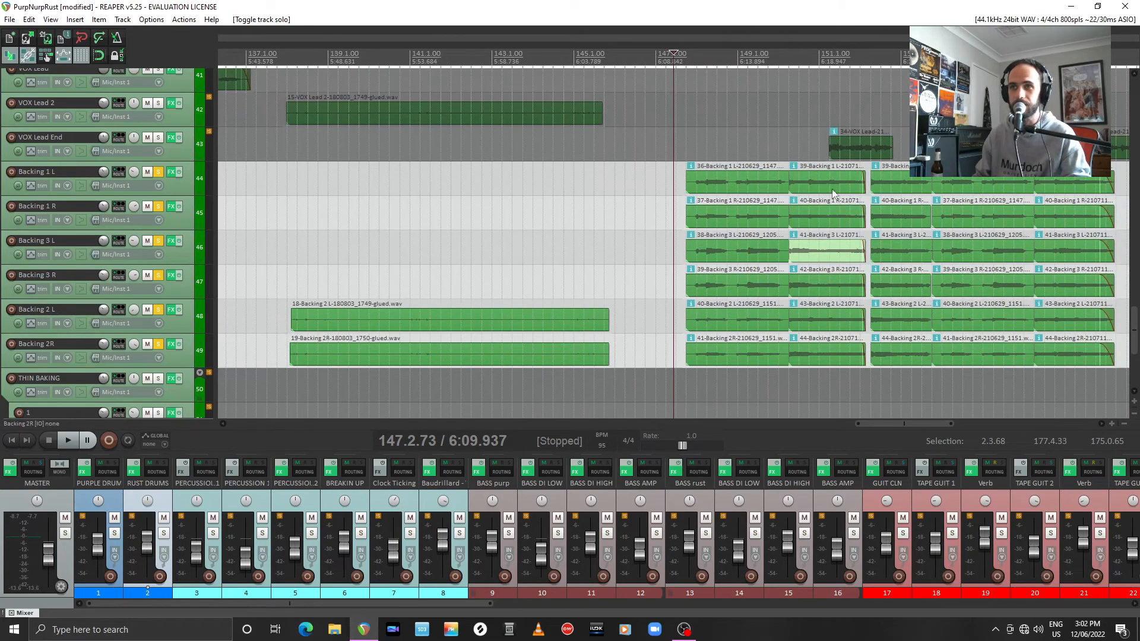
{"action": "scroll", "coordinate": [831, 196], "scroll_direction": "down", "scroll_amount": 8}
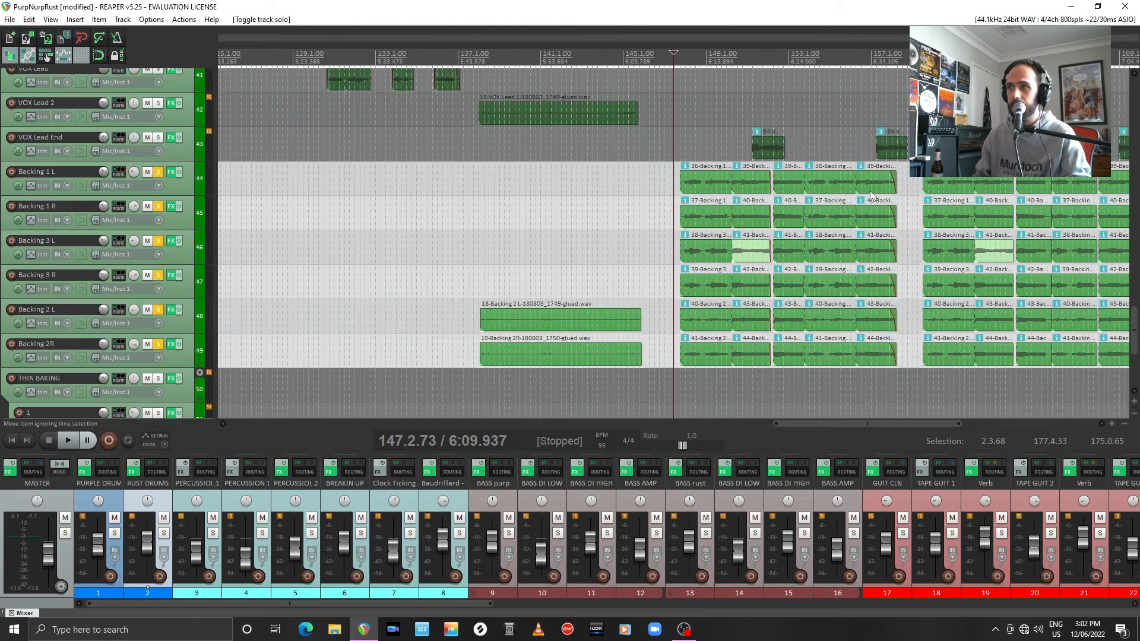
Step: Add VOX Lead End to the soloed backing vocals, audition them from about bar 147 while checking its effects list, and stop playback
{"action": "scroll", "coordinate": [963, 247], "scroll_direction": "down", "scroll_amount": 3}
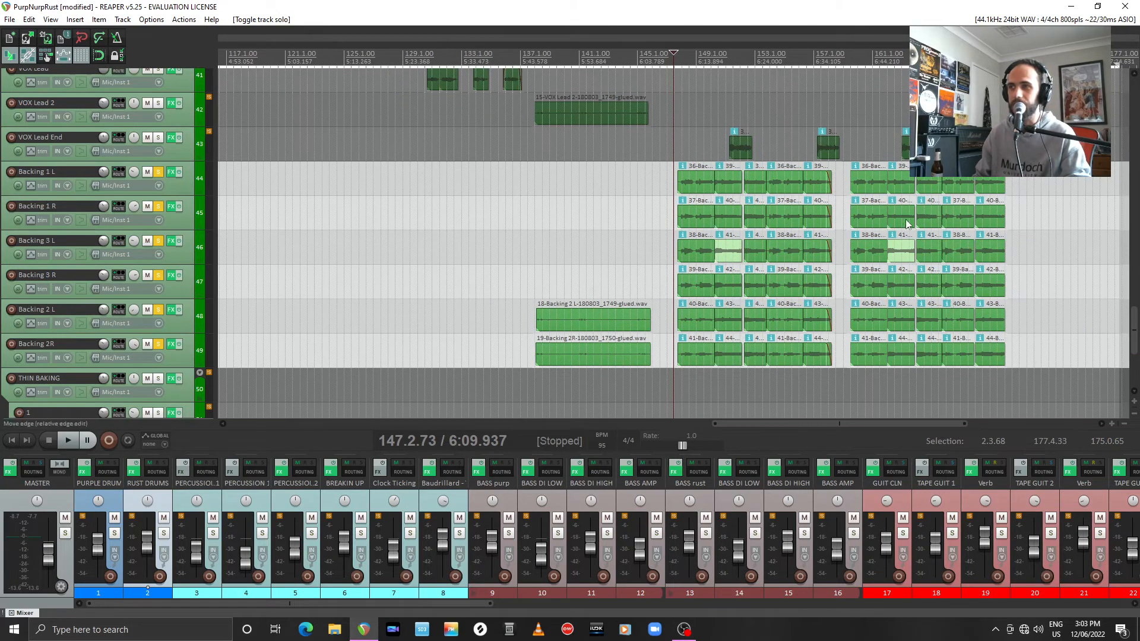
{"action": "left_click", "coordinate": [158, 138]}
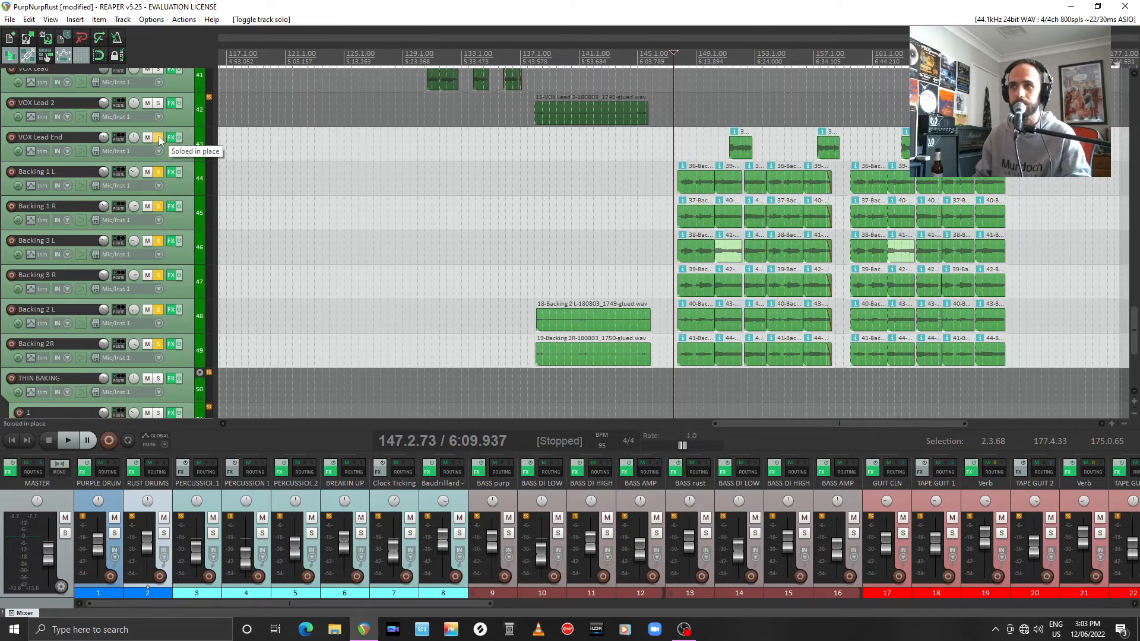
{"action": "key", "text": "space"}
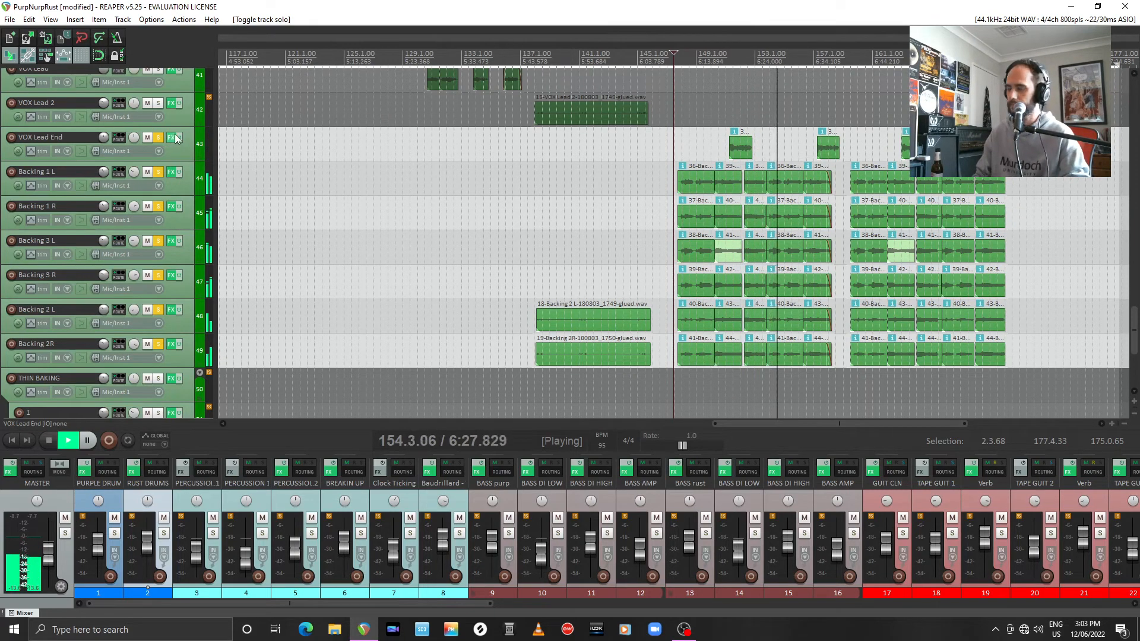
{"action": "mouse_move", "coordinate": [176, 139]}
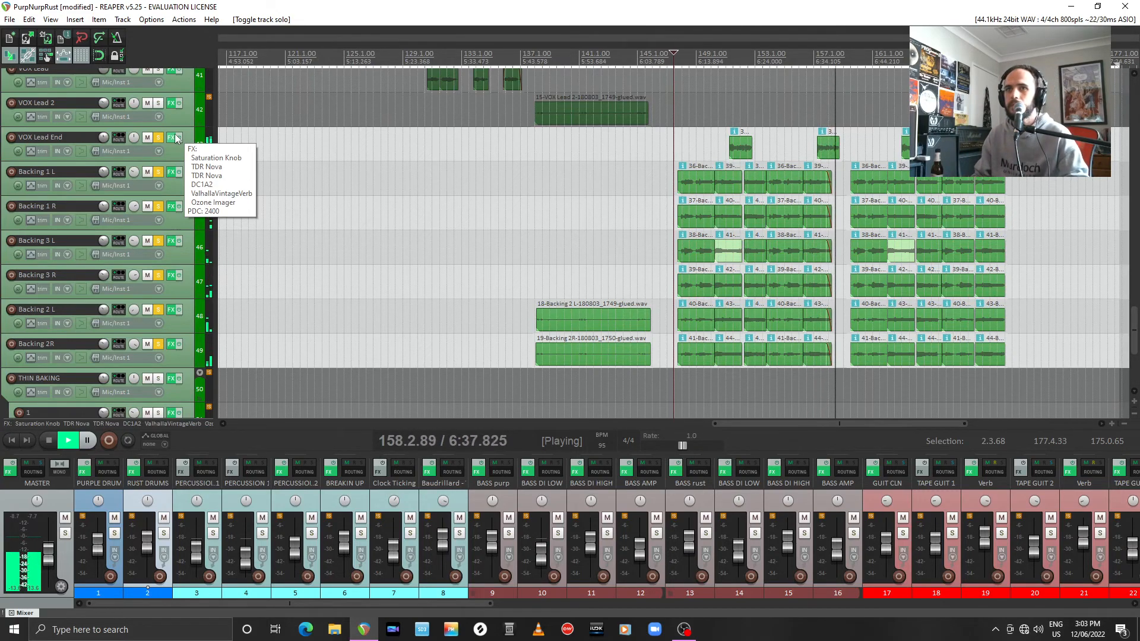
{"action": "key", "text": "space"}
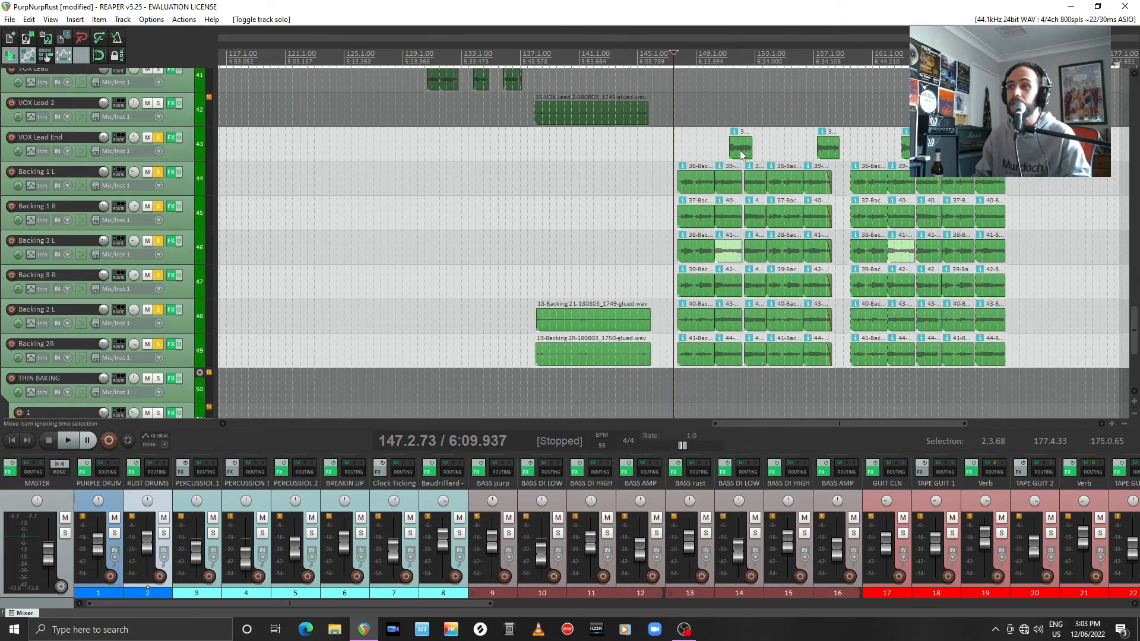
Step: Unsolo the VOX Lead End, Backing 1 L and Backing 1 R tracks, and switch to OBS
{"action": "left_click", "coordinate": [159, 138]}
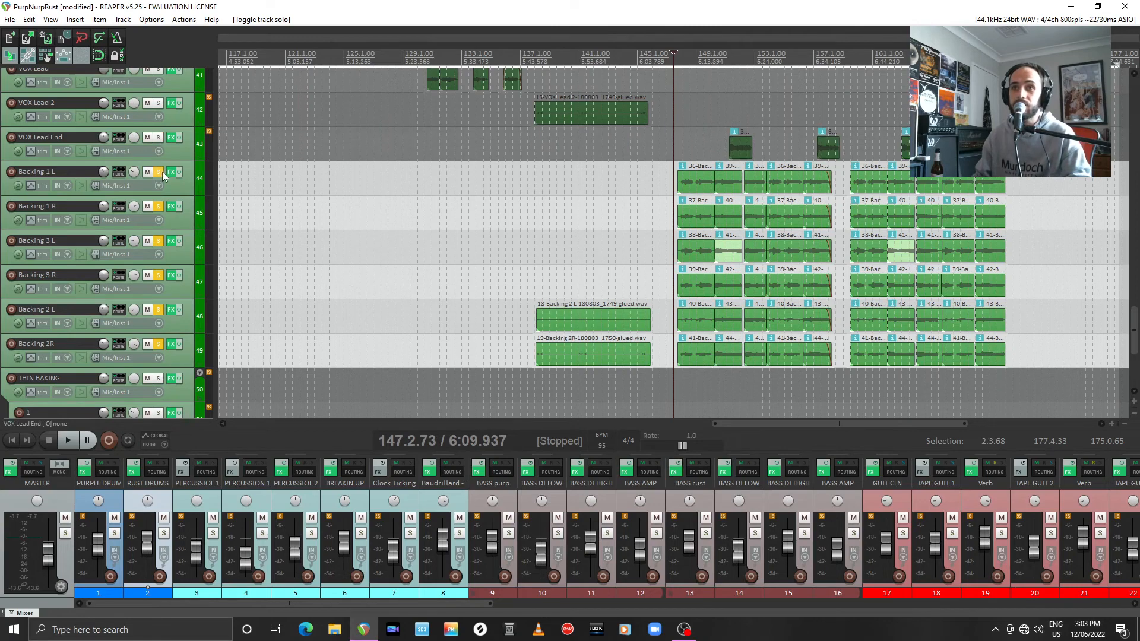
{"action": "left_click", "coordinate": [159, 172]}
{"action": "left_click", "coordinate": [158, 206]}
{"action": "key", "text": "alt+Tab"}
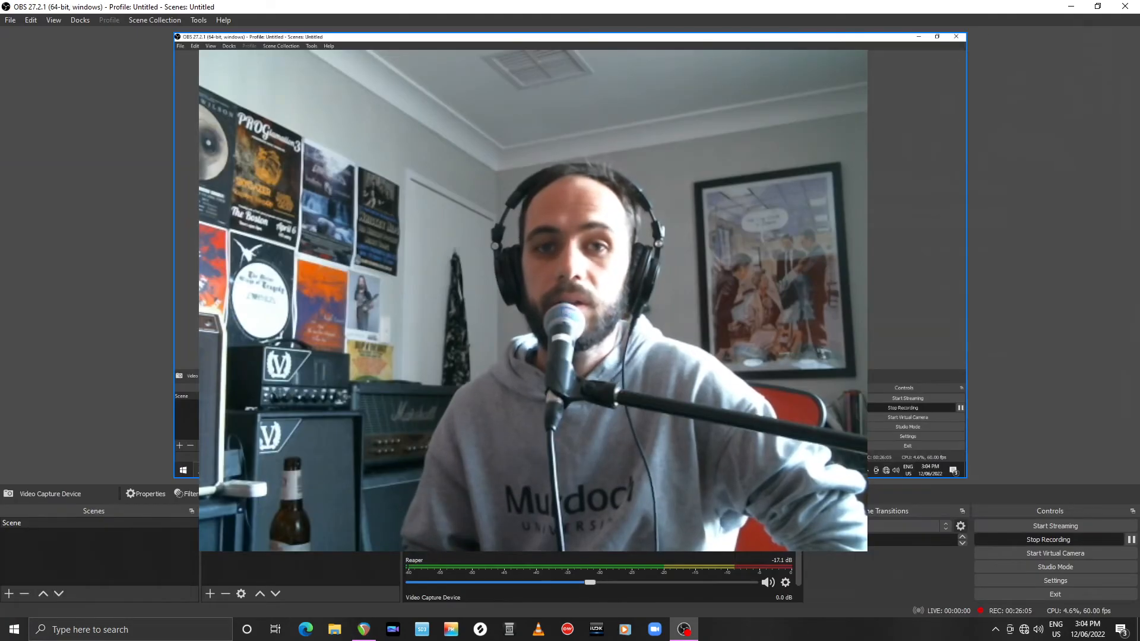